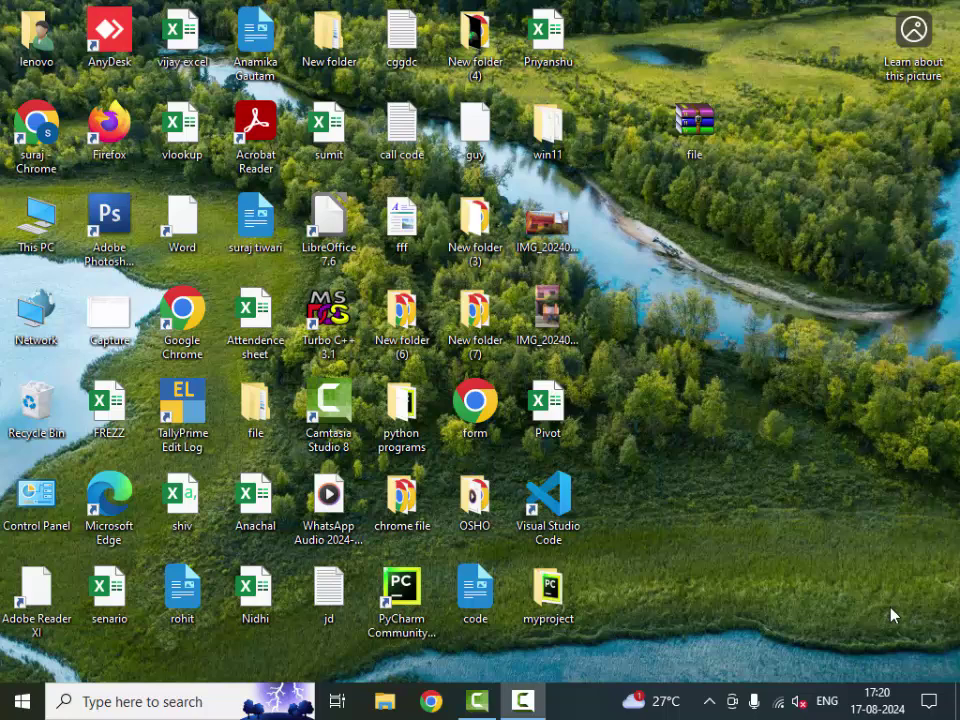
- Refresh the desktop three times from its right-click menu
right_click(834, 220)
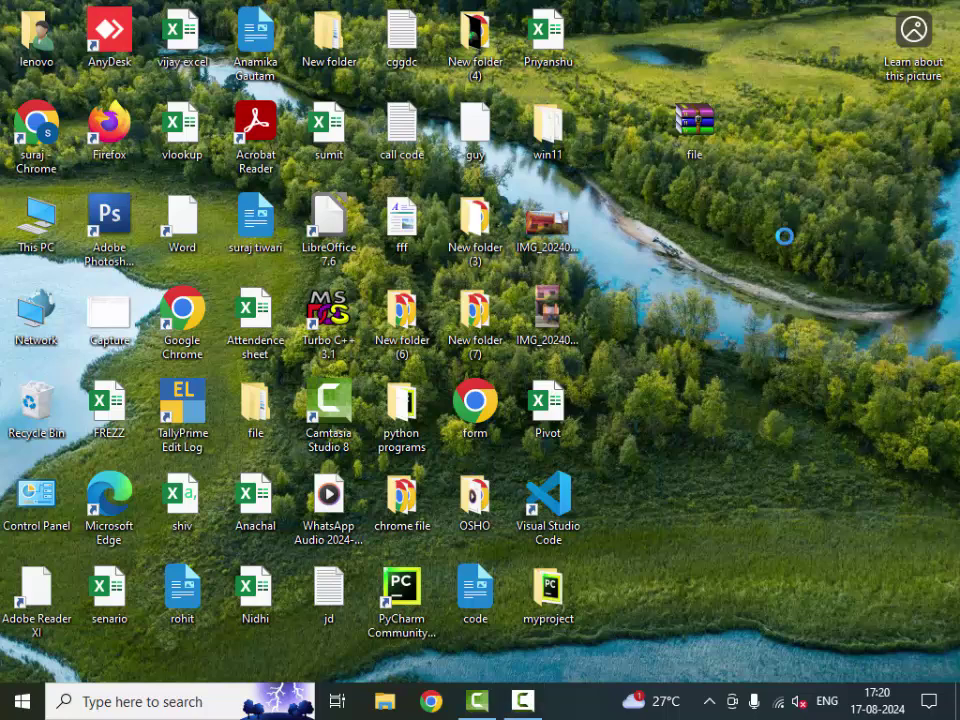
click(774, 270)
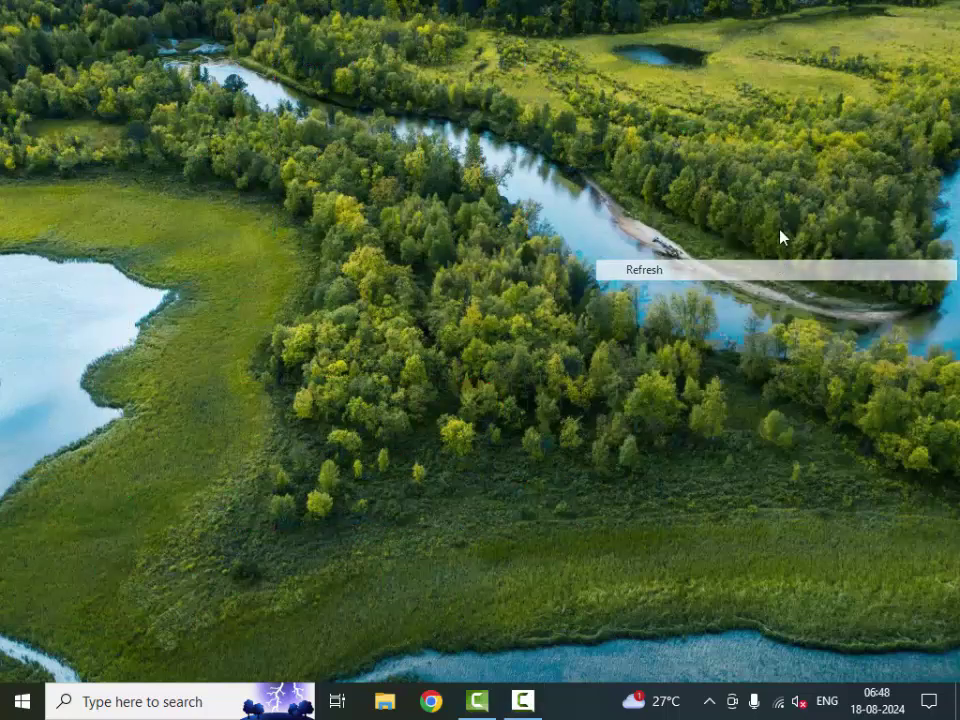
right_click(751, 233)
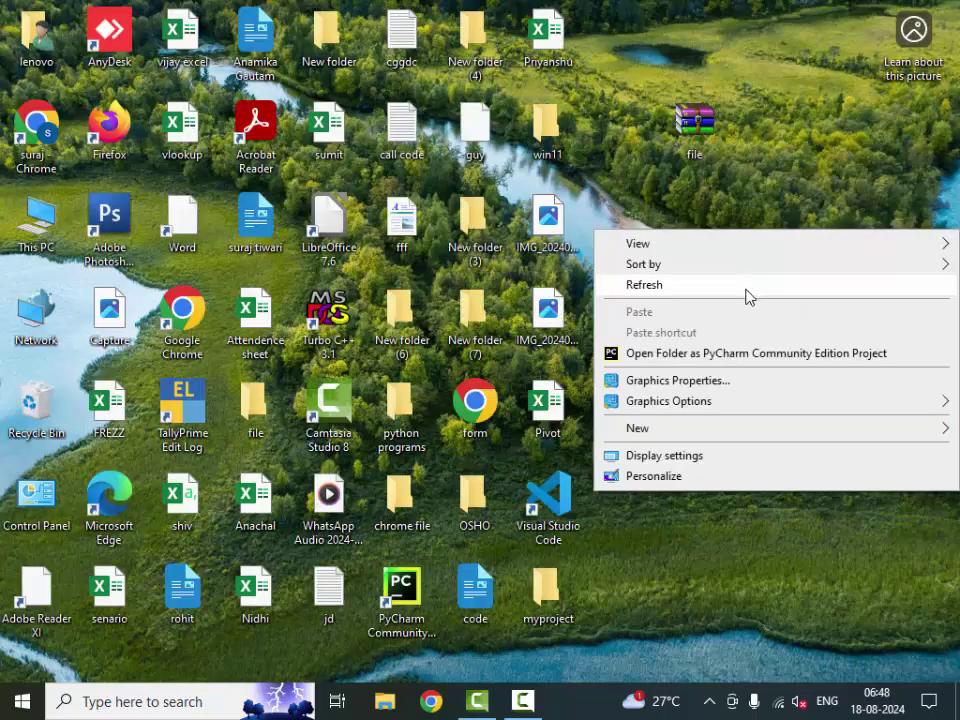
click(748, 285)
right_click(752, 226)
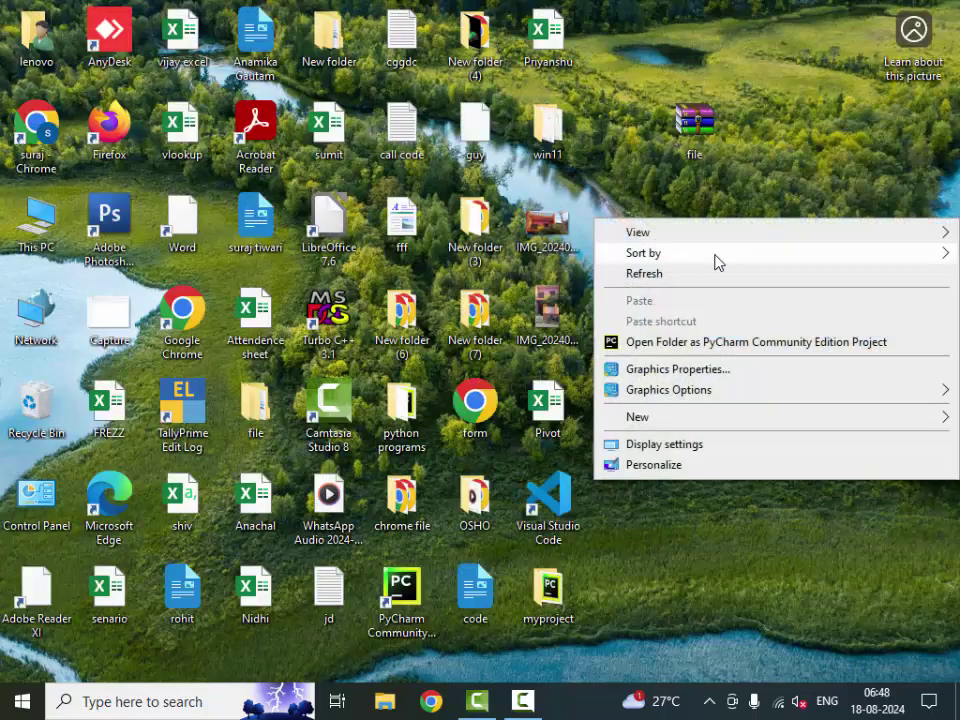
click(711, 272)
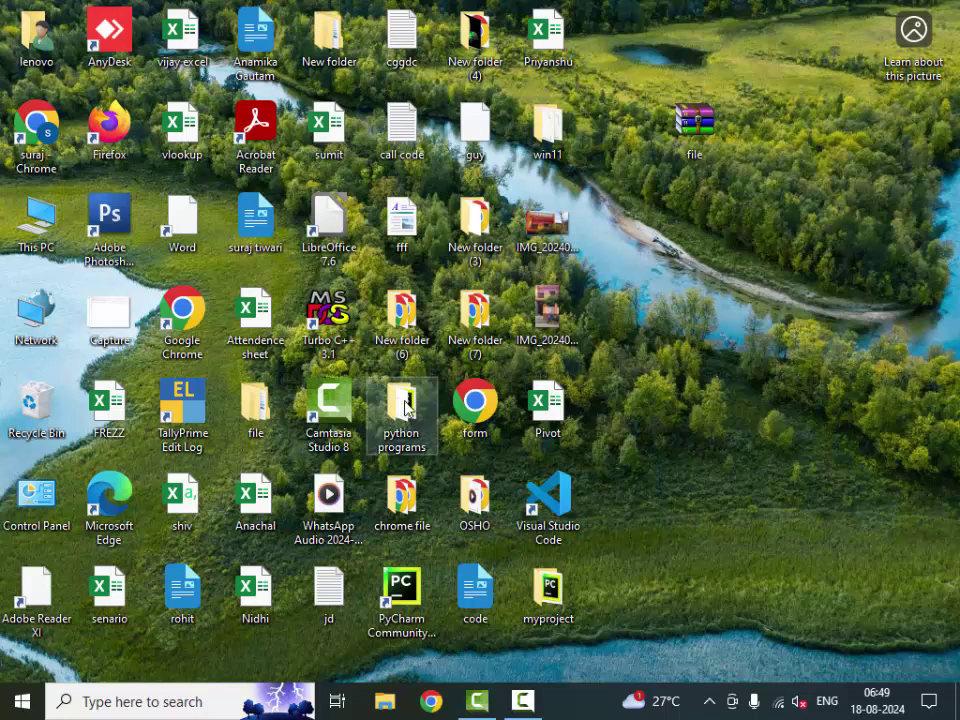
- Launch Access from the Start menu, then launch Excel through an 'ex' search
click(22, 701)
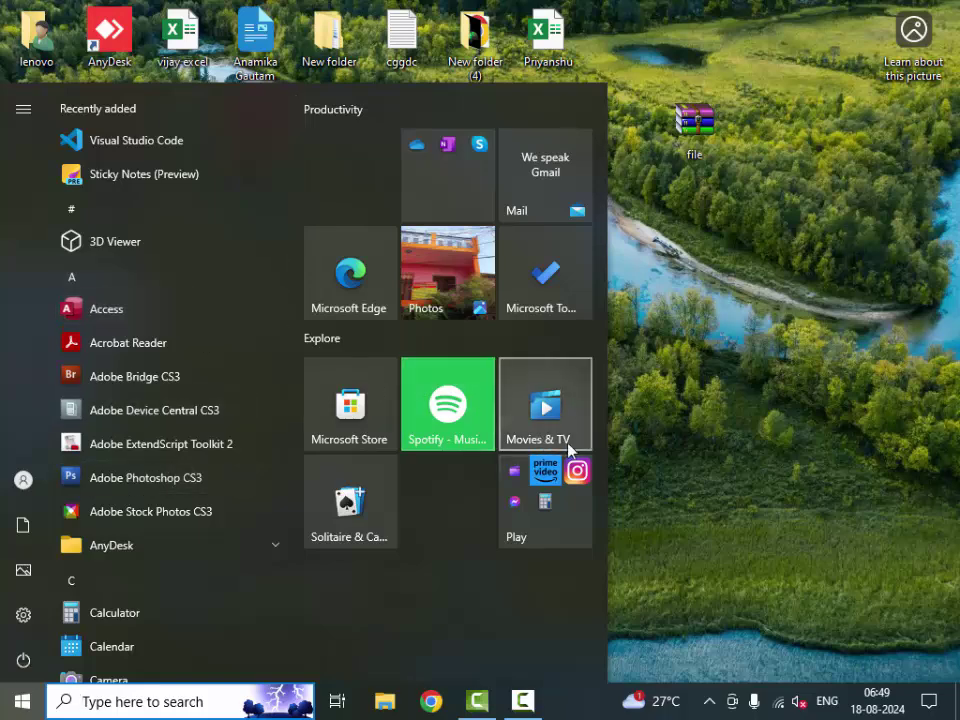
click(510, 445)
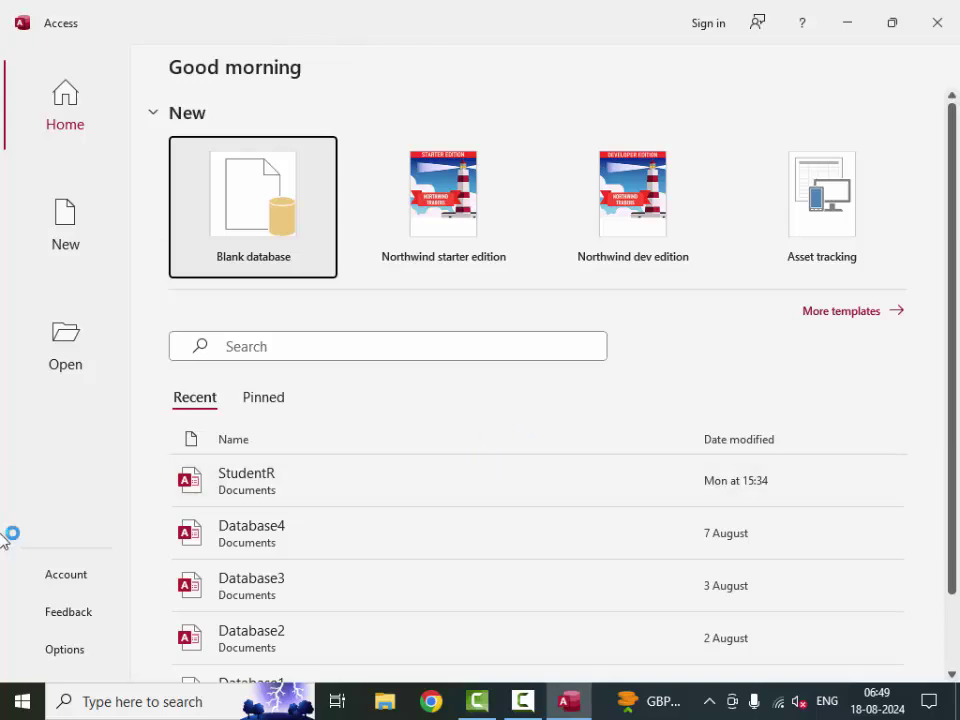
click(22, 701)
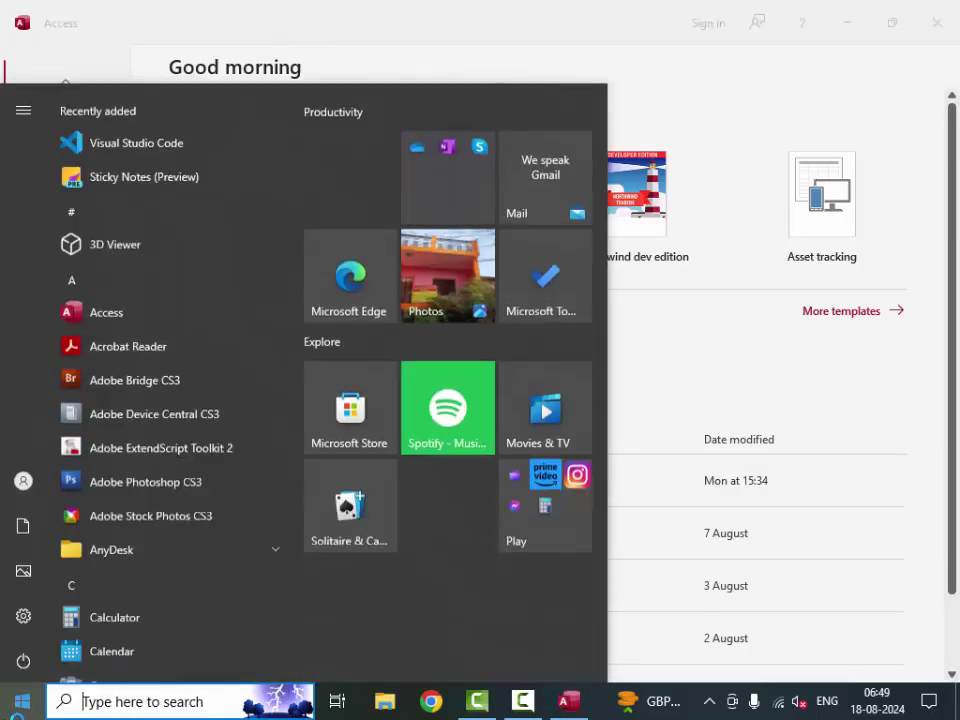
text(e)
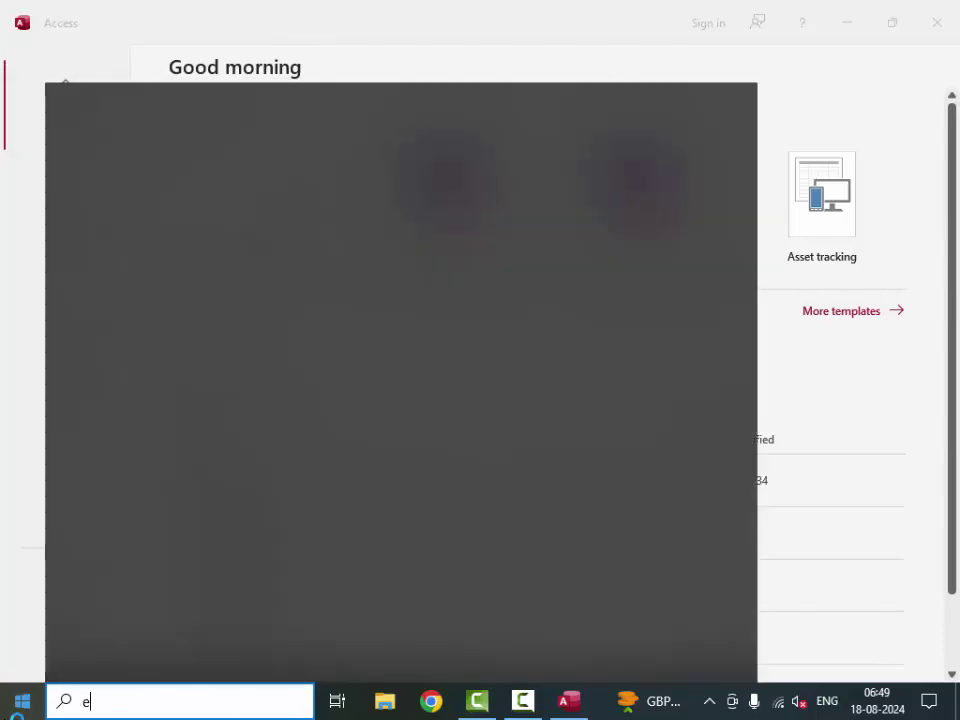
text(x)
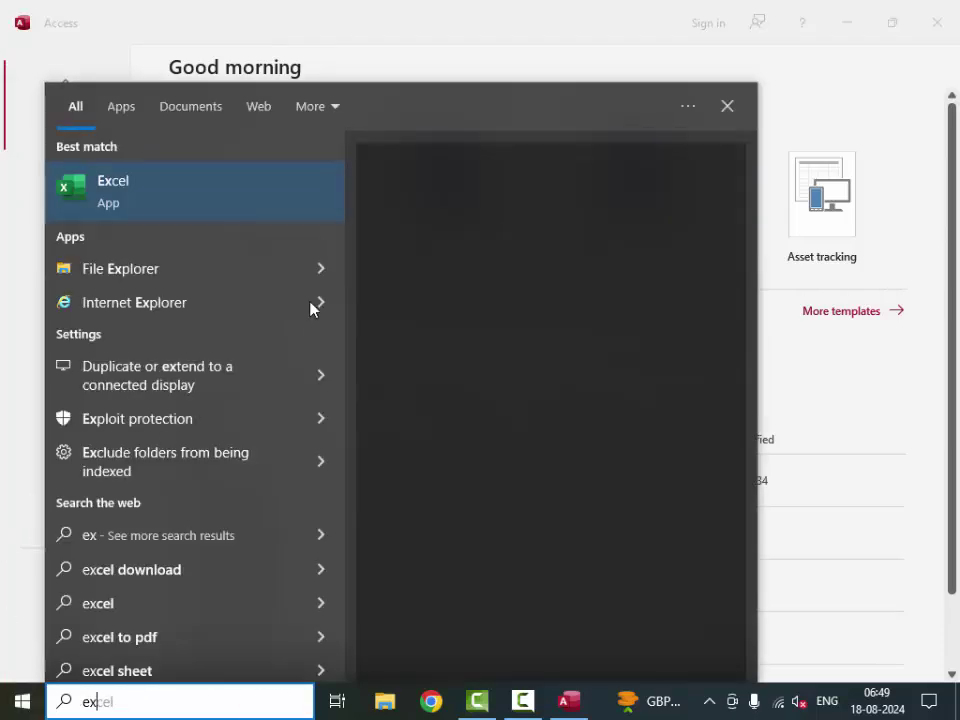
click(276, 190)
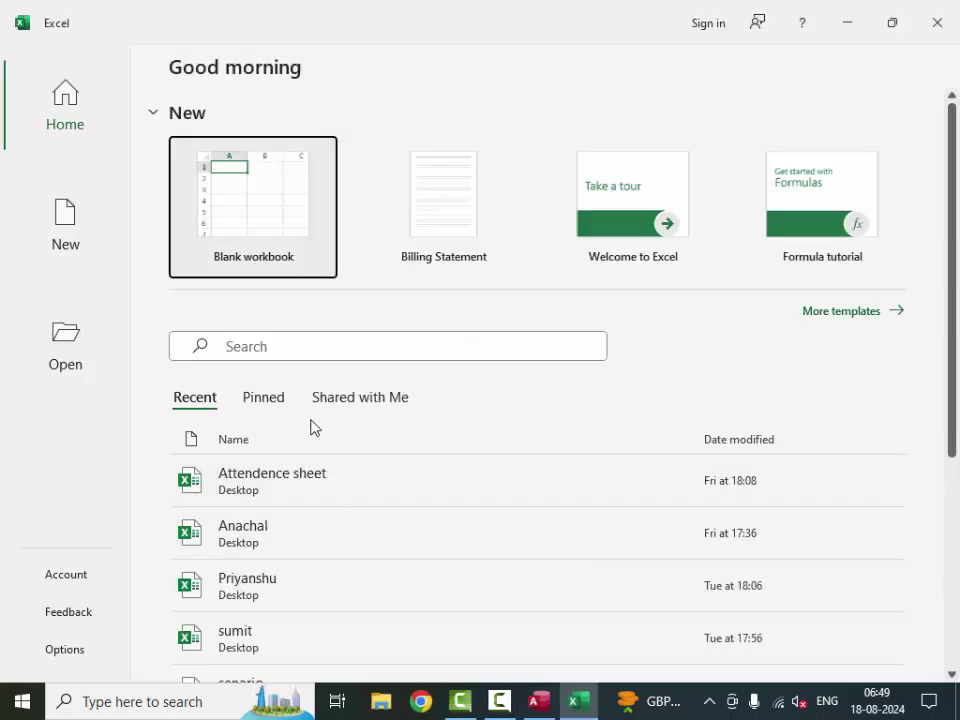
- Create a blank workbook, enter 'Name of Products' in A1 and widen column A to fit
click(253, 200)
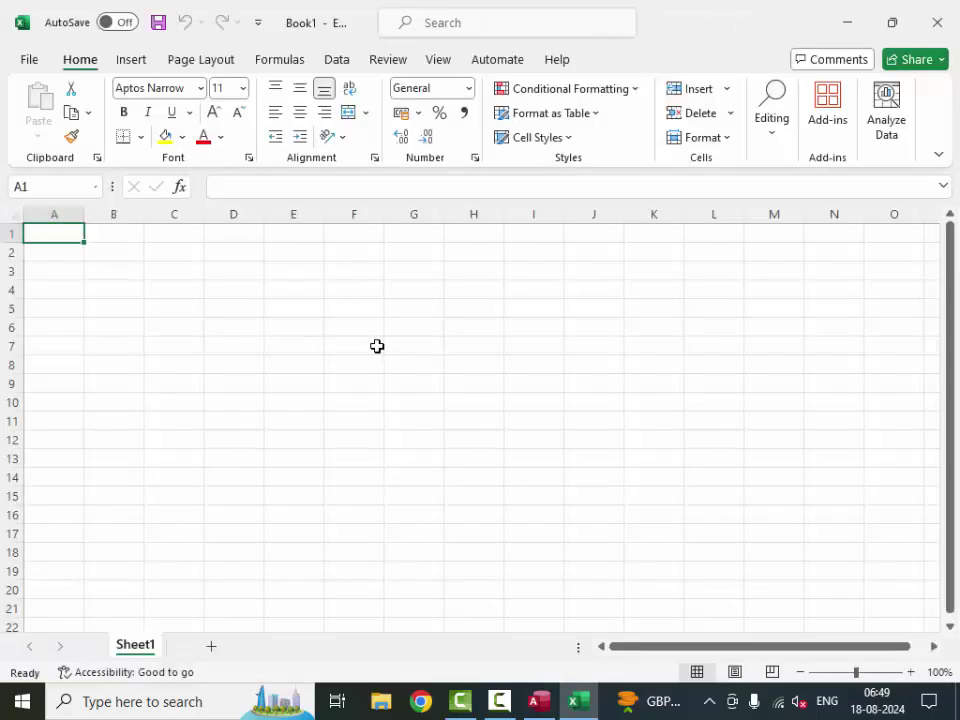
text(Na)
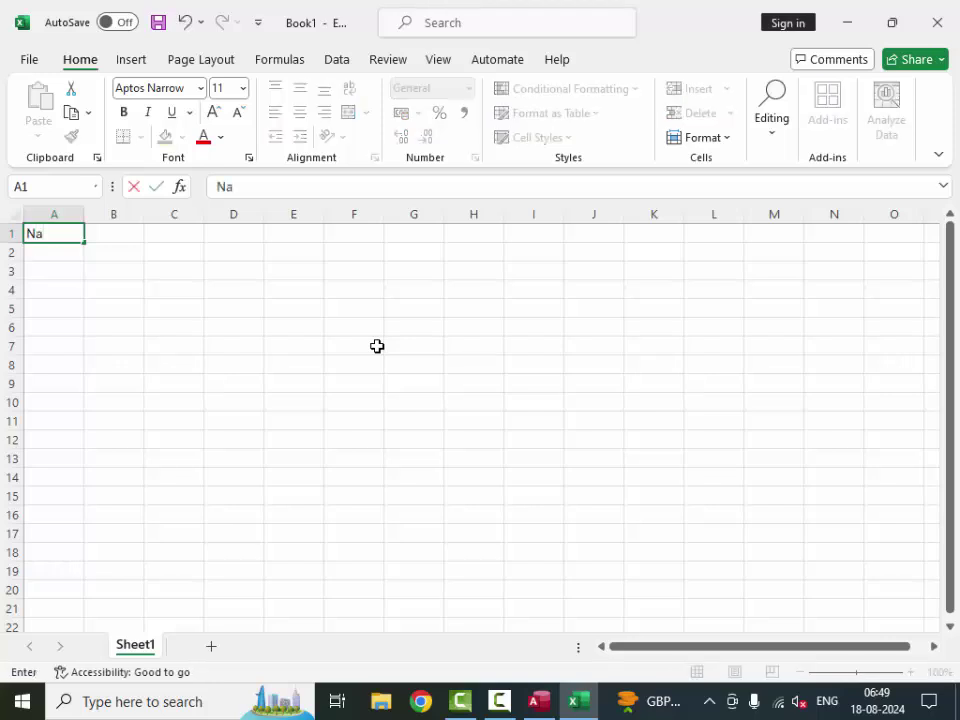
text(me)
text(of )
text(Pro)
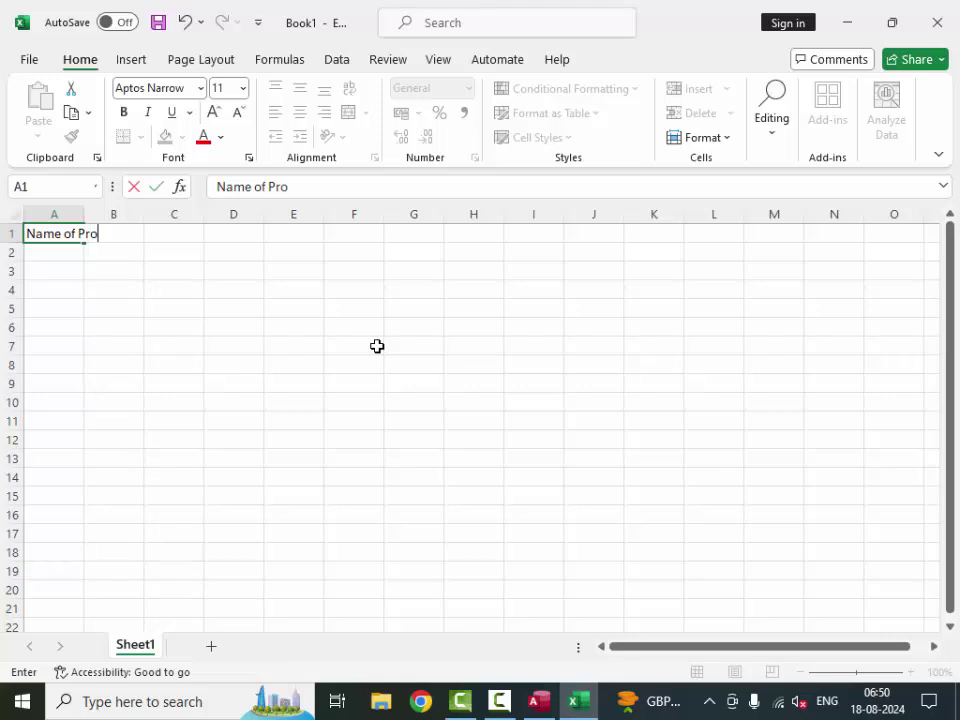
text(ducts)
click(62, 259)
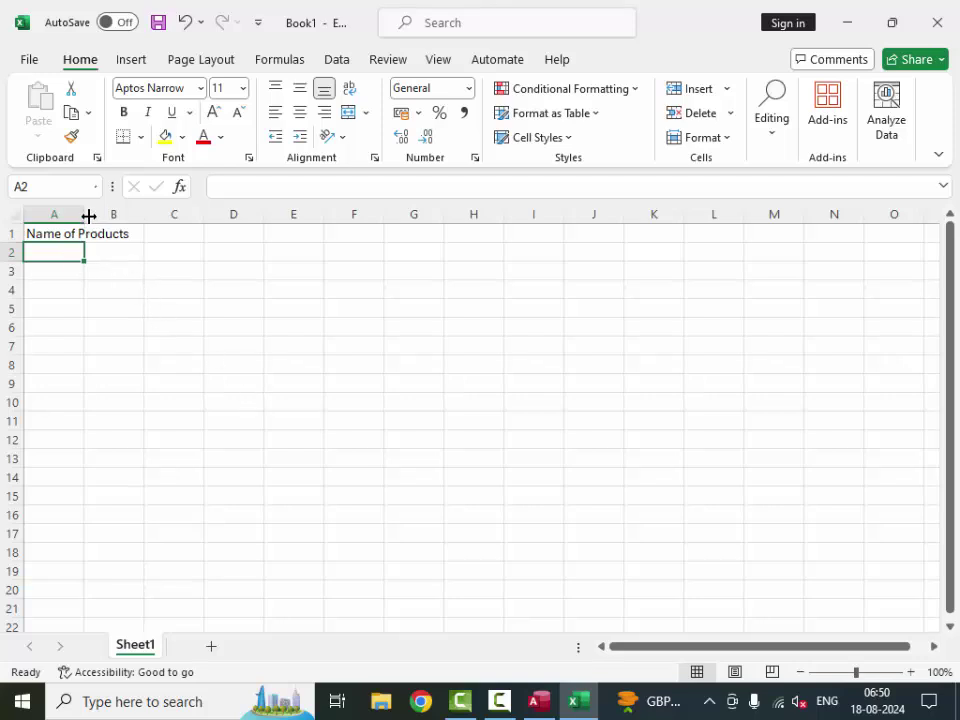
drag(88, 214, 139, 214)
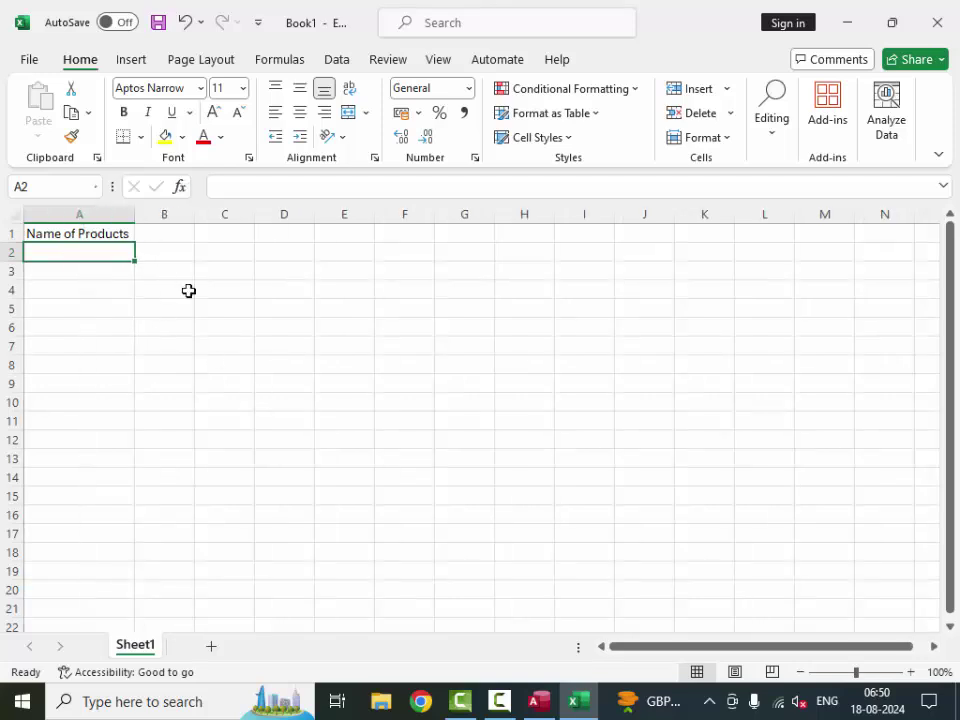
- Zoom the sheet to 130% and select cells A2 through A14
click(910, 672)
click(910, 672)
click(910, 672)
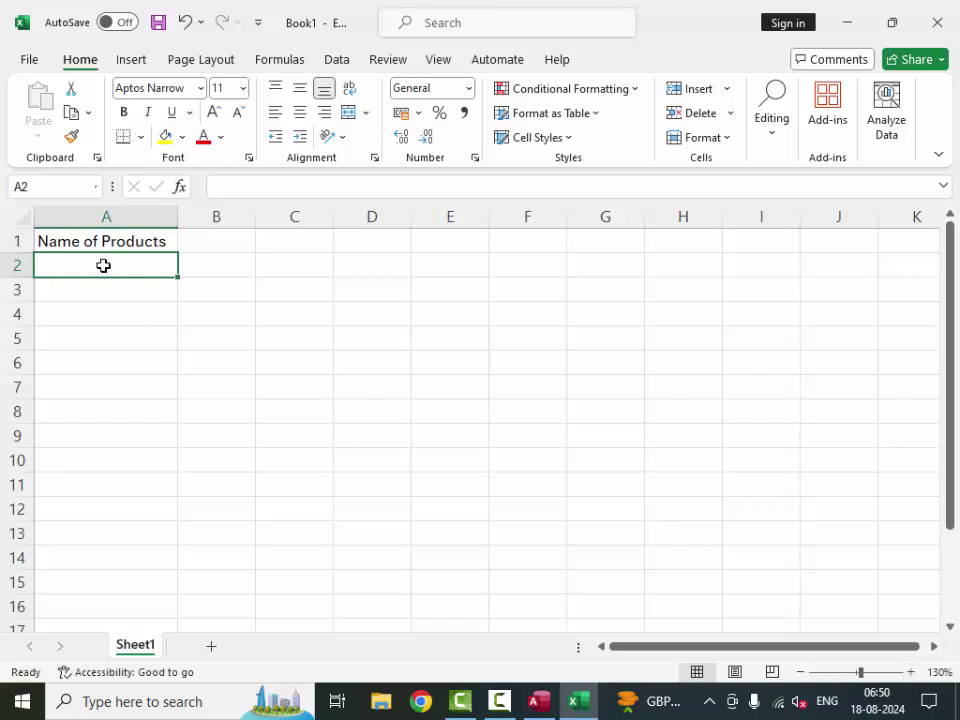
drag(103, 265, 110, 417)
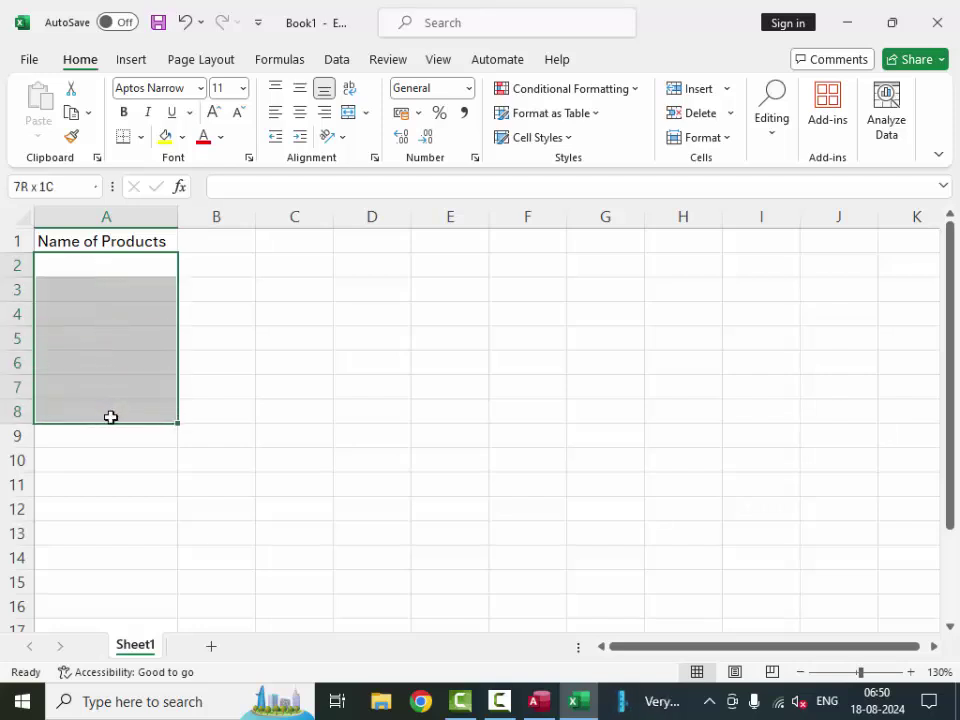
drag(110, 417, 109, 559)
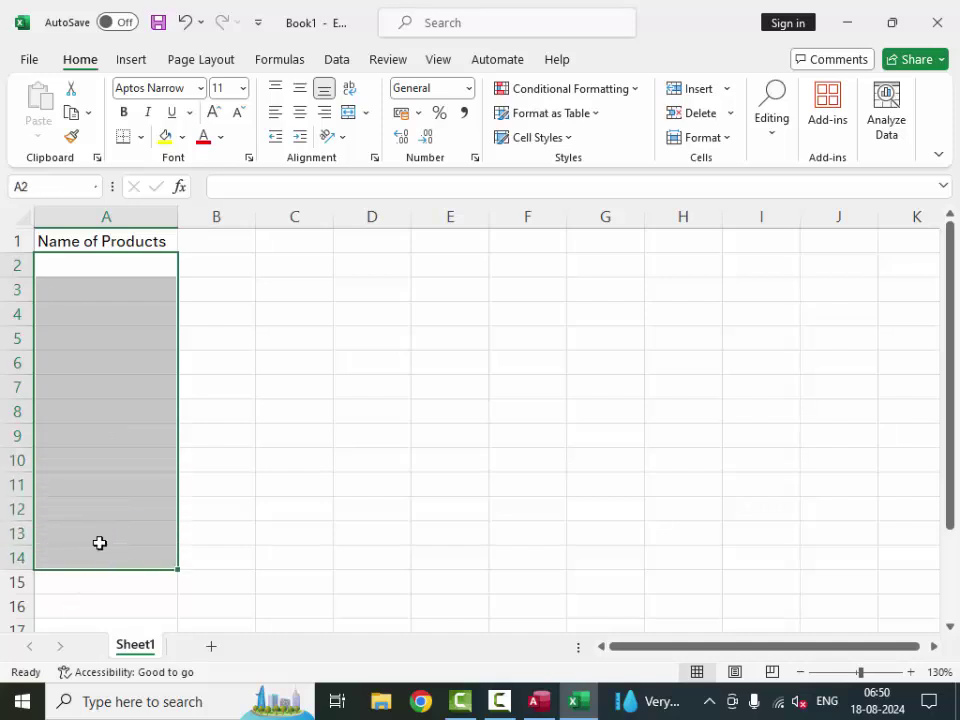
- Give A2:A14 a List validation of Keyboard, Mouse, Monitor, HDD, SSD, RAM, USB, Mother board
click(336, 62)
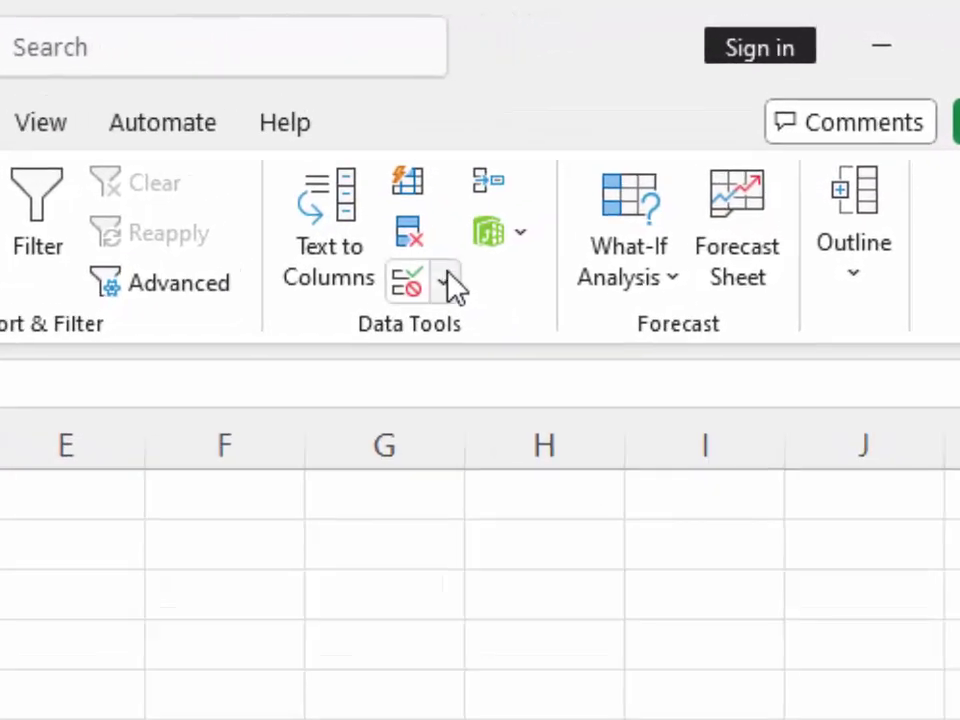
click(445, 284)
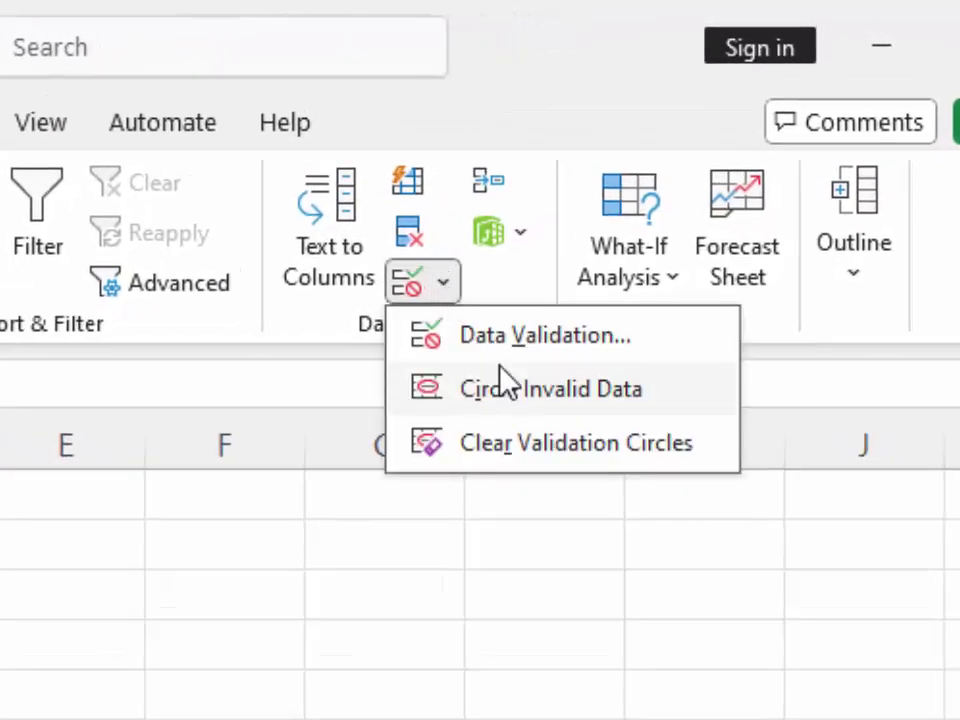
click(500, 338)
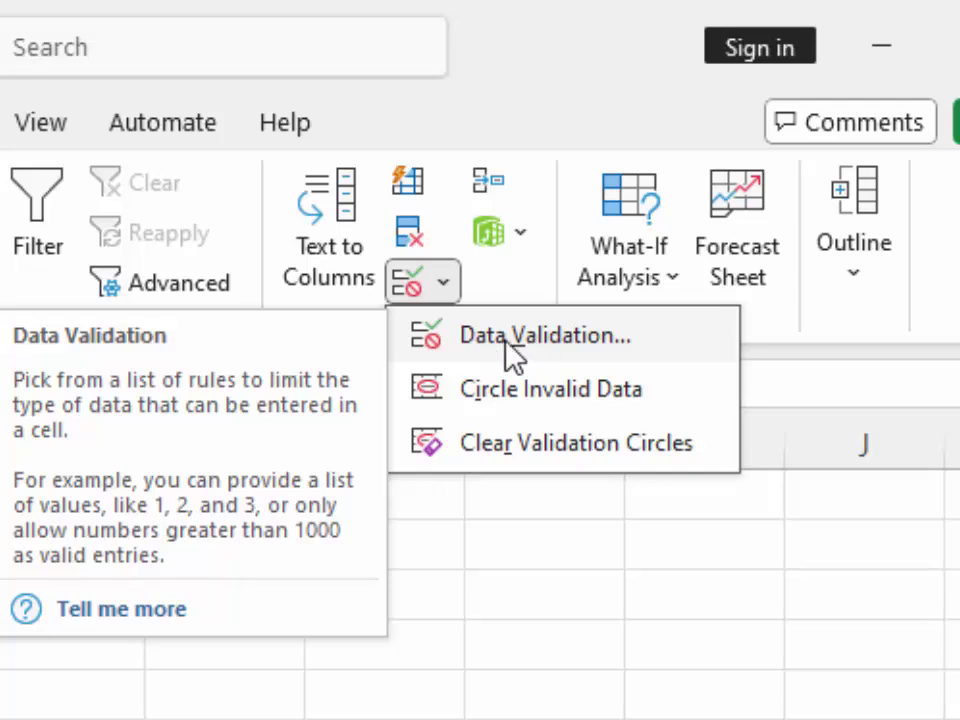
click(513, 340)
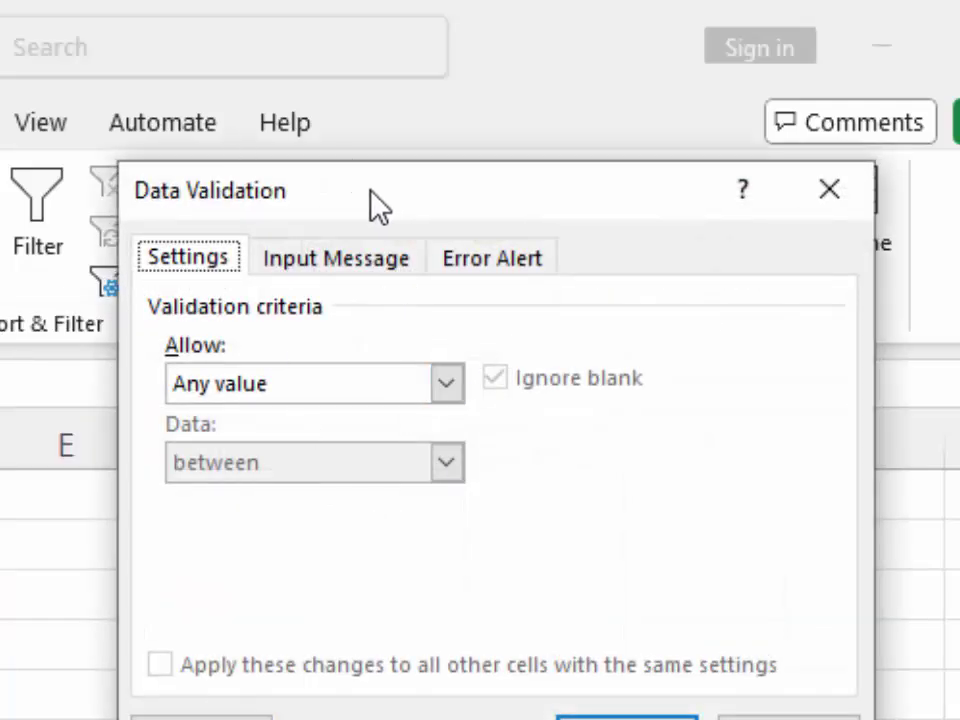
drag(375, 205, 210, 255)
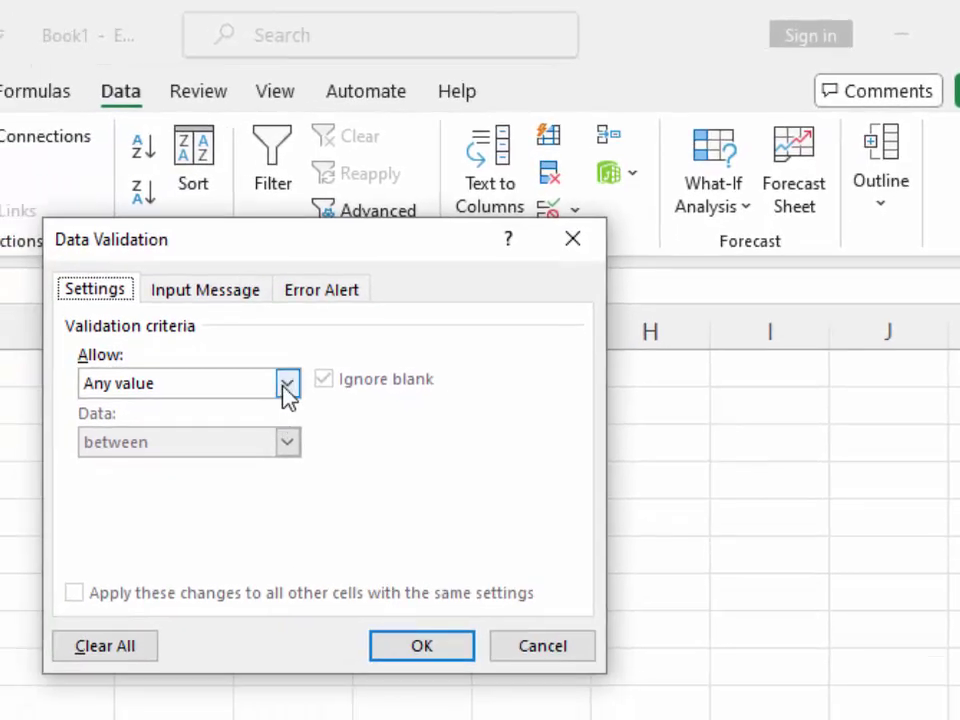
click(287, 385)
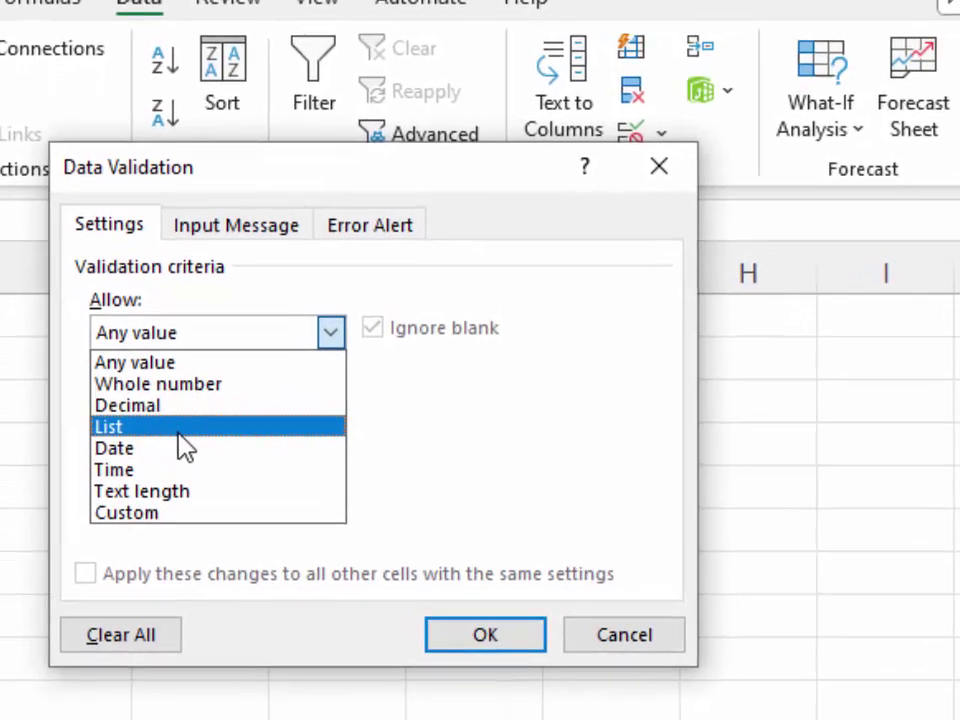
click(180, 427)
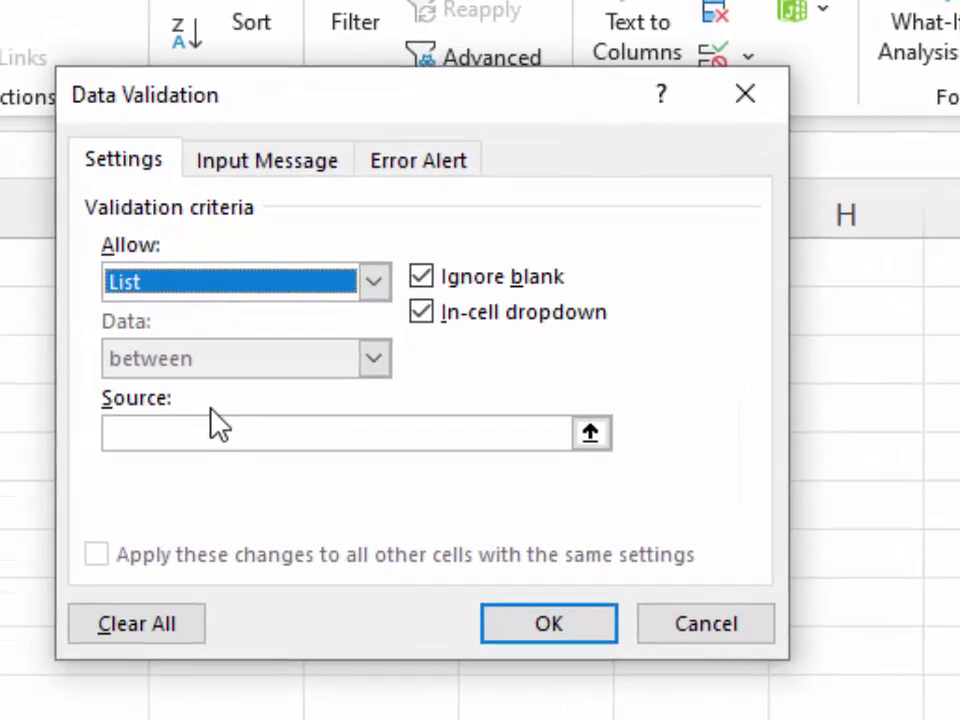
click(216, 429)
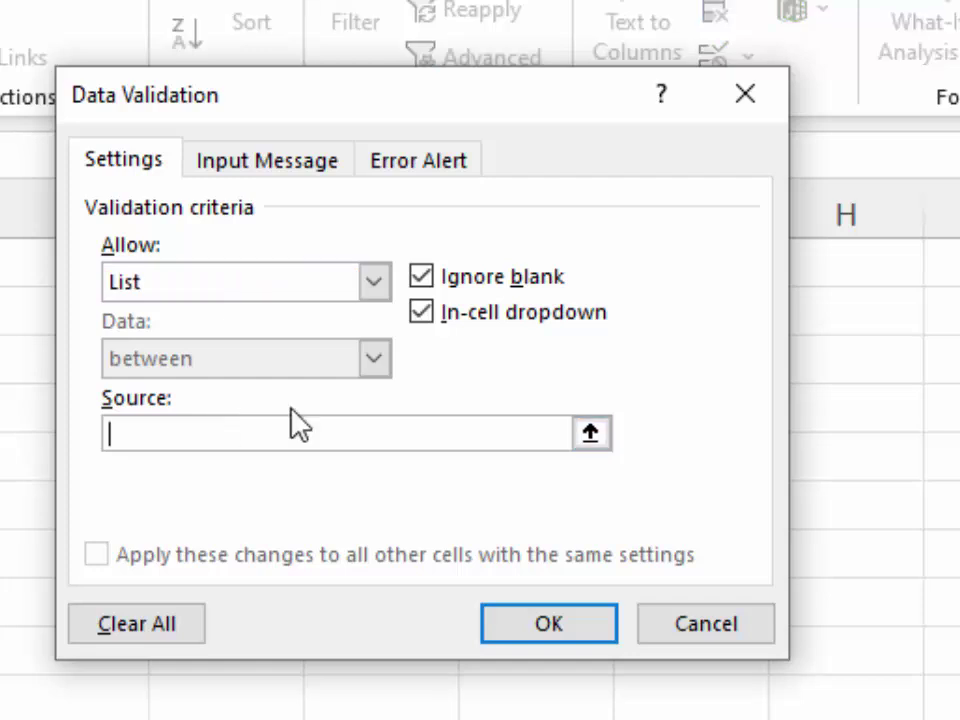
text(Ke)
text(yboar)
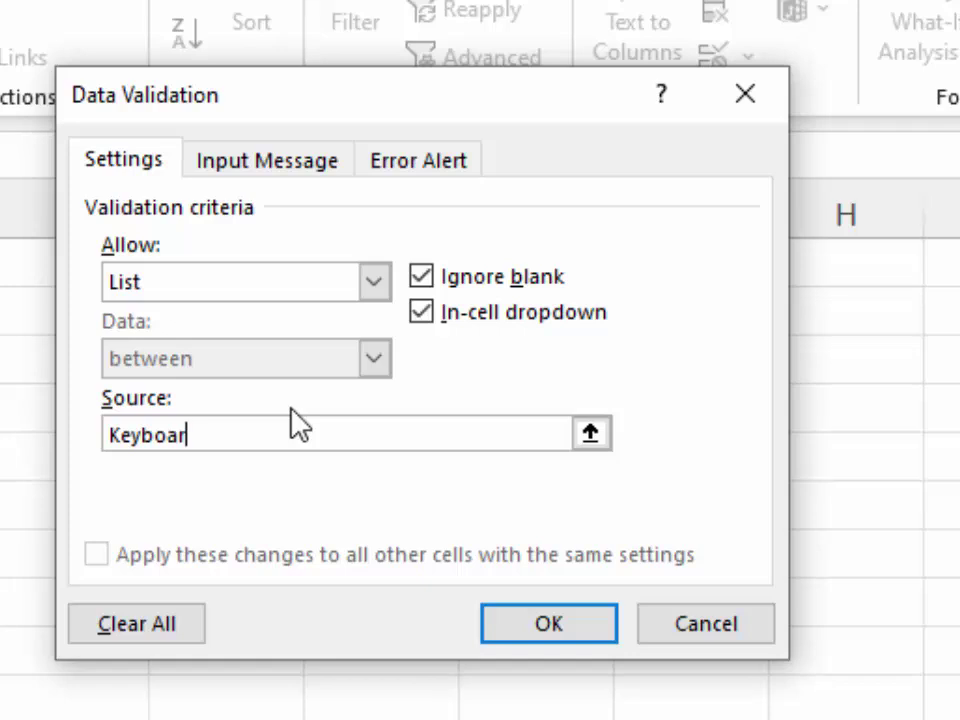
text(d,)
text(Mouse)
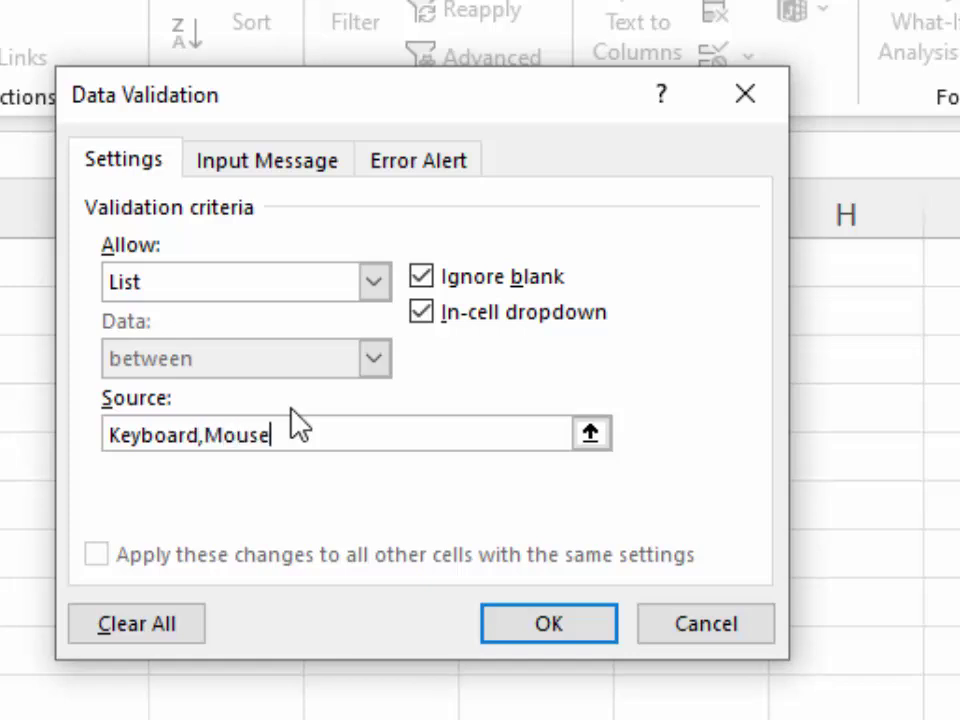
text(,Mon)
text(itor)
text(,H)
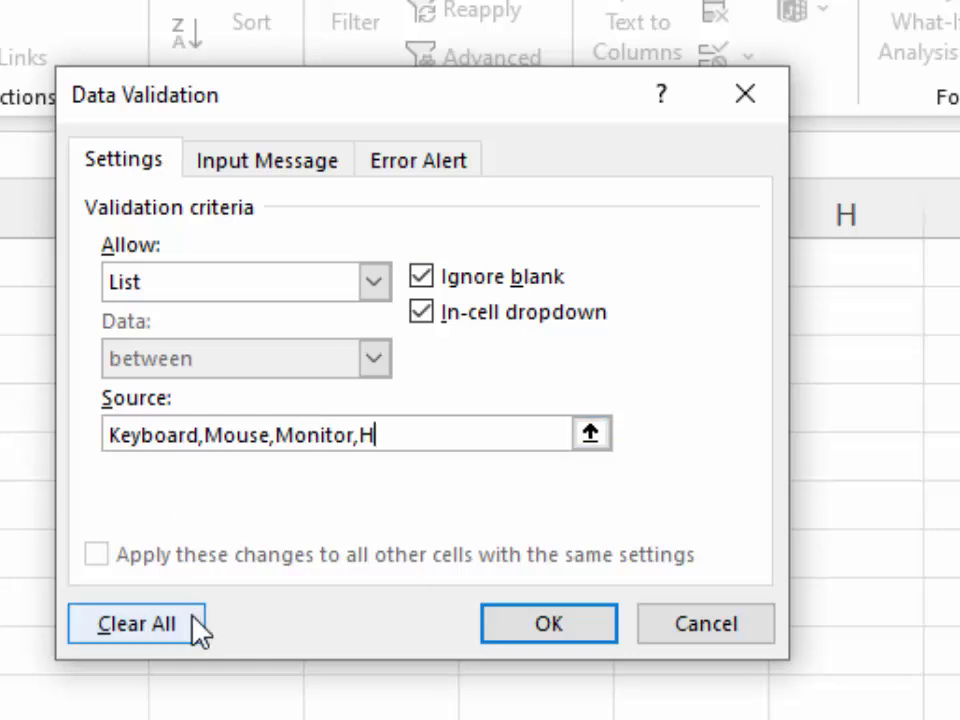
text(DD,)
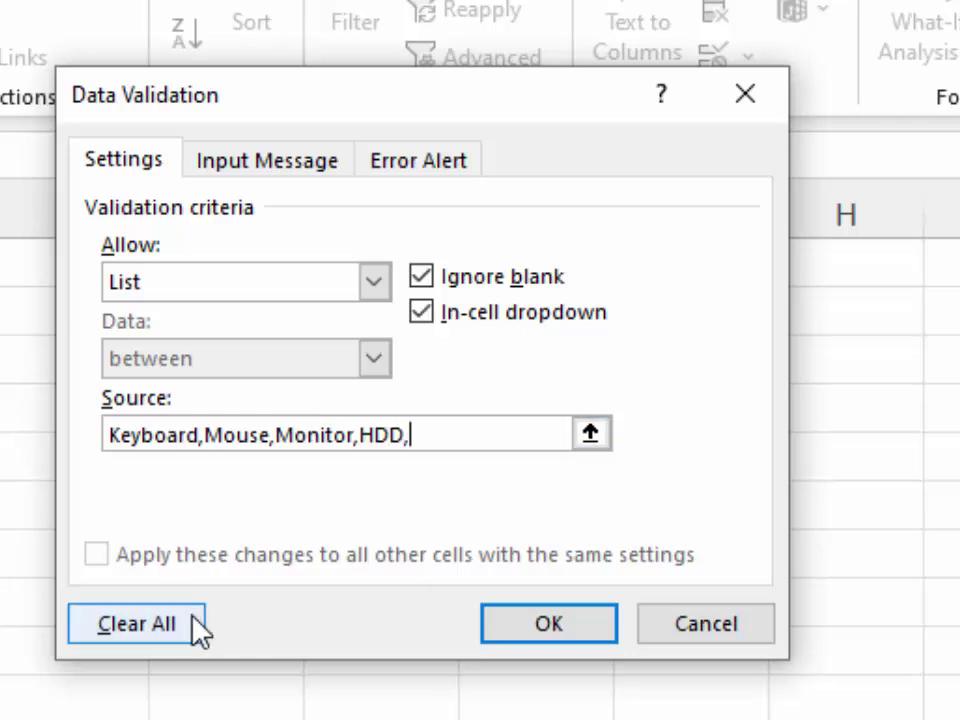
text(SS)
text(D,)
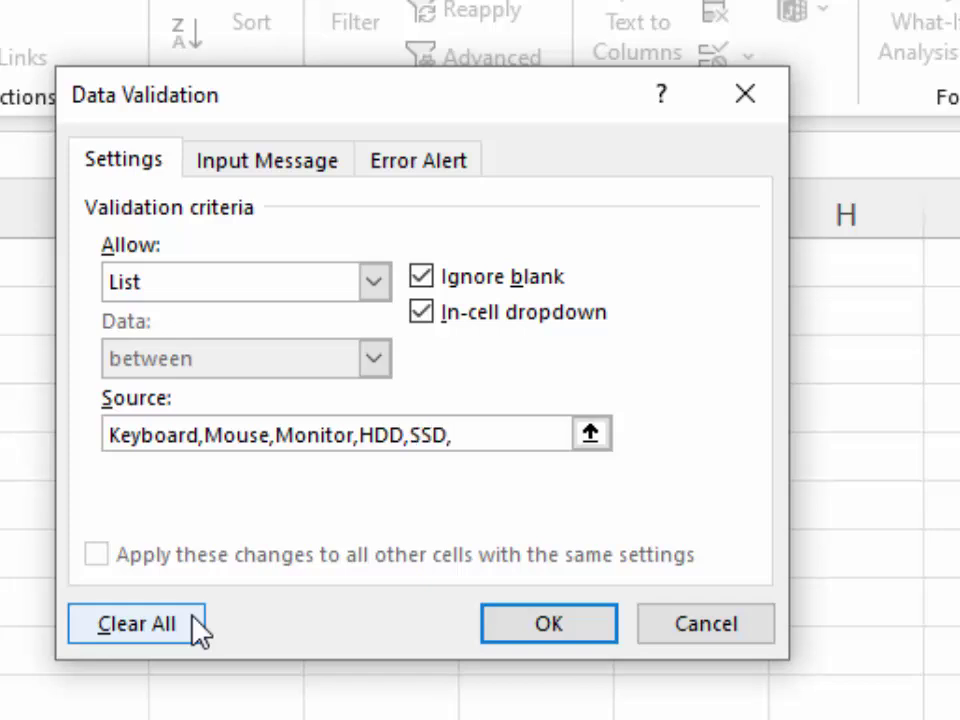
text(R)
text(AM,)
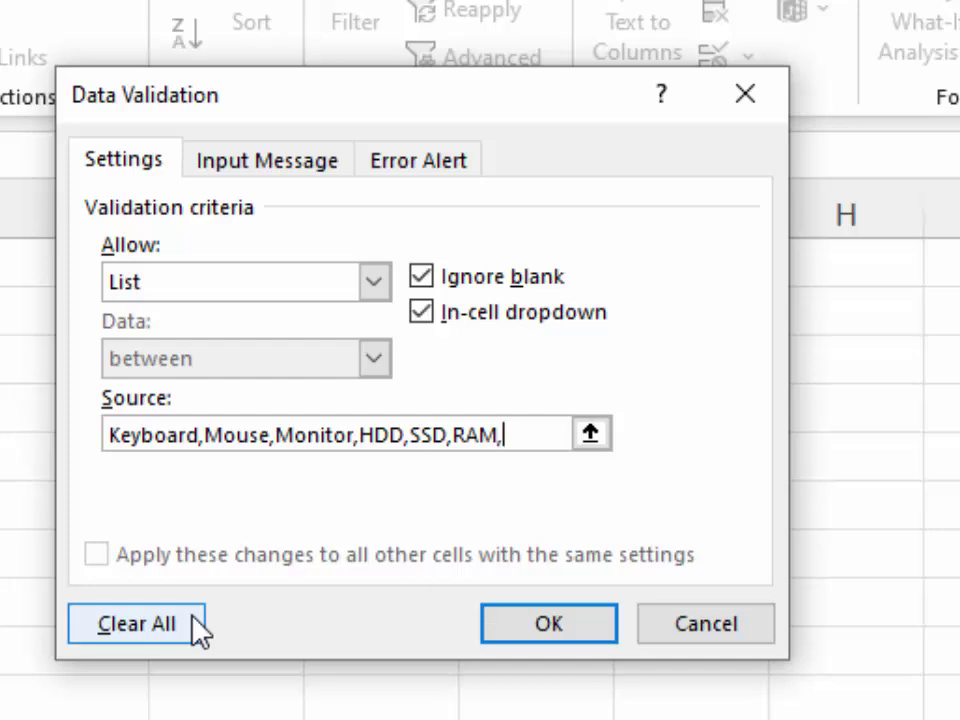
text(U)
text(SB)
text(,)
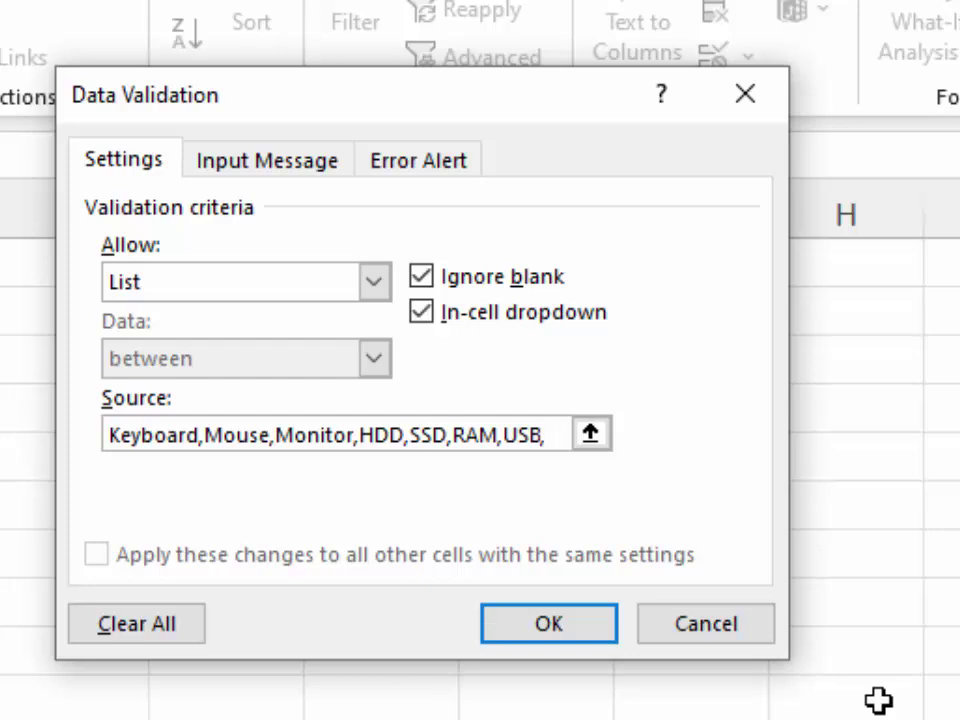
text(Mother)
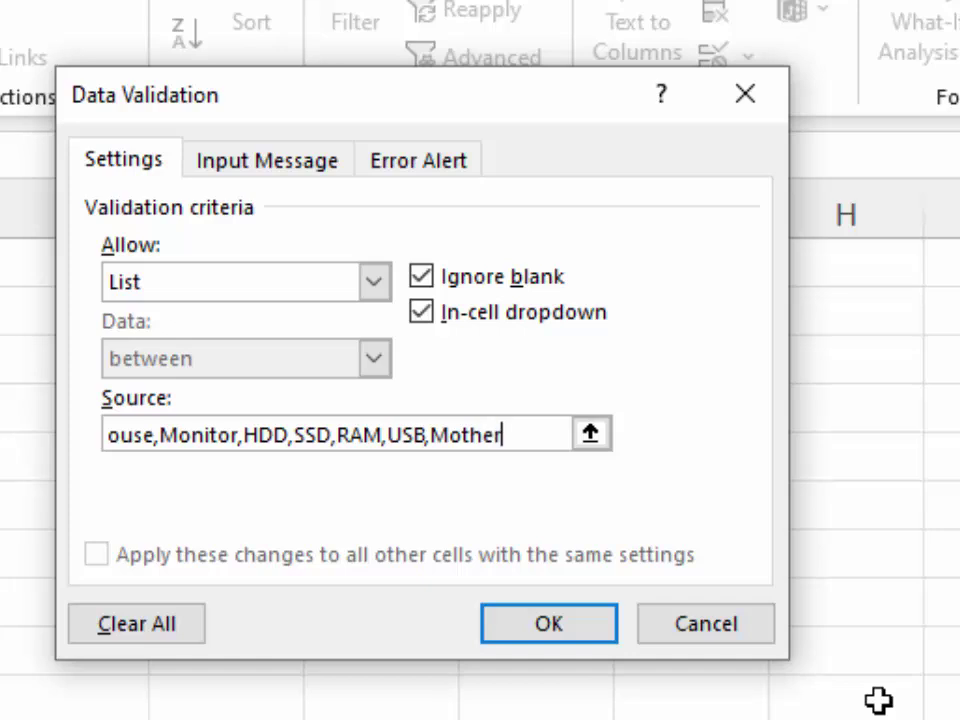
text( boa)
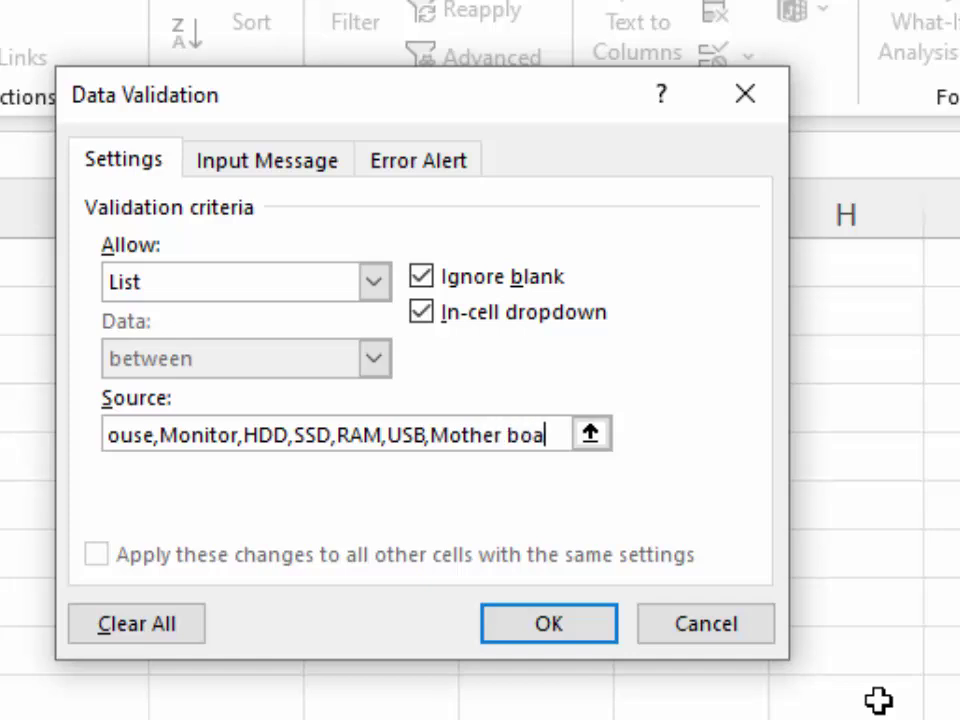
text(rd)
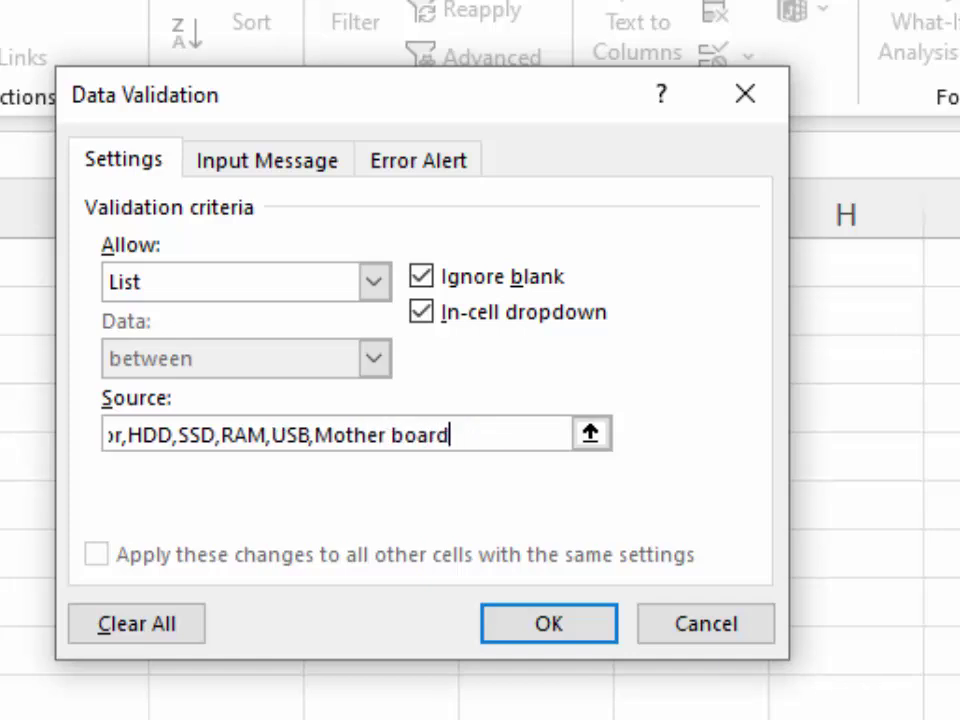
click(550, 645)
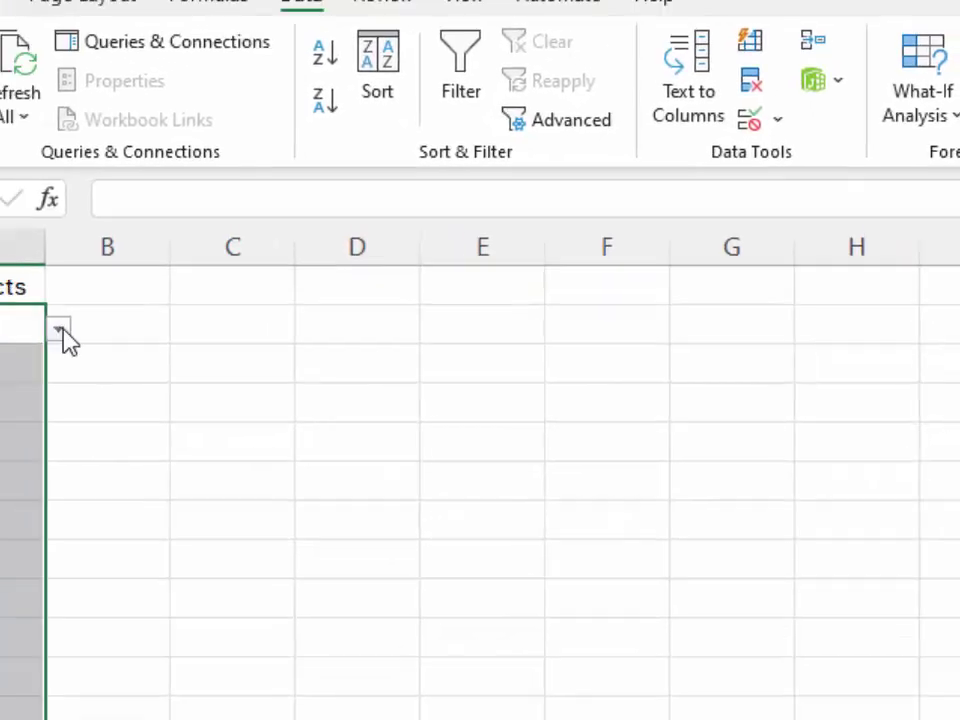
- Pick Mouse for A2 and Keyboard for A3 from the product dropdown
click(237, 342)
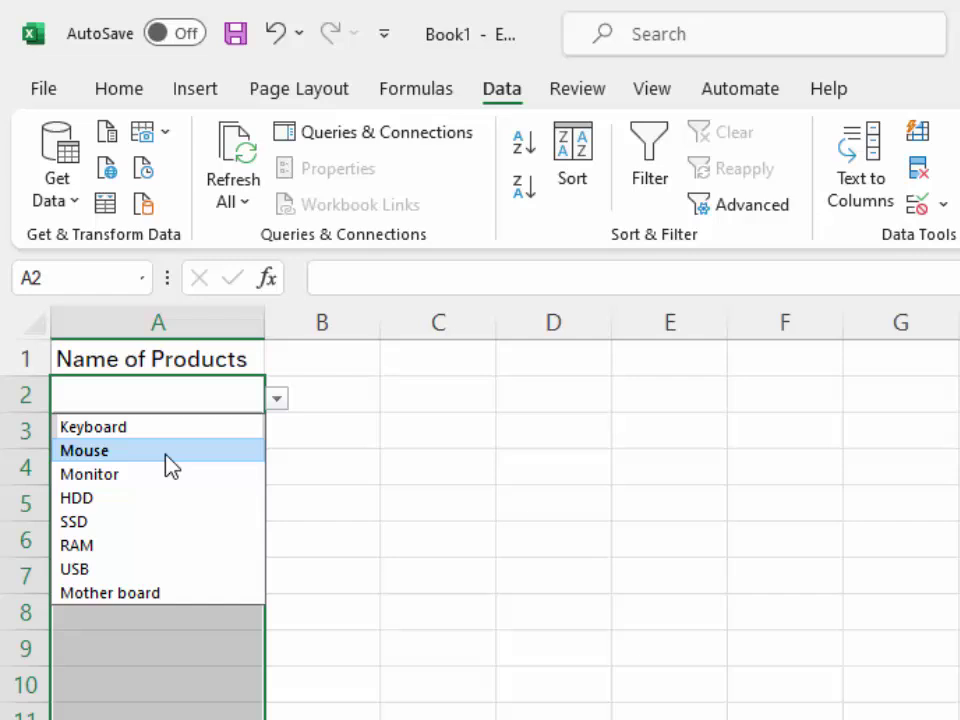
click(150, 384)
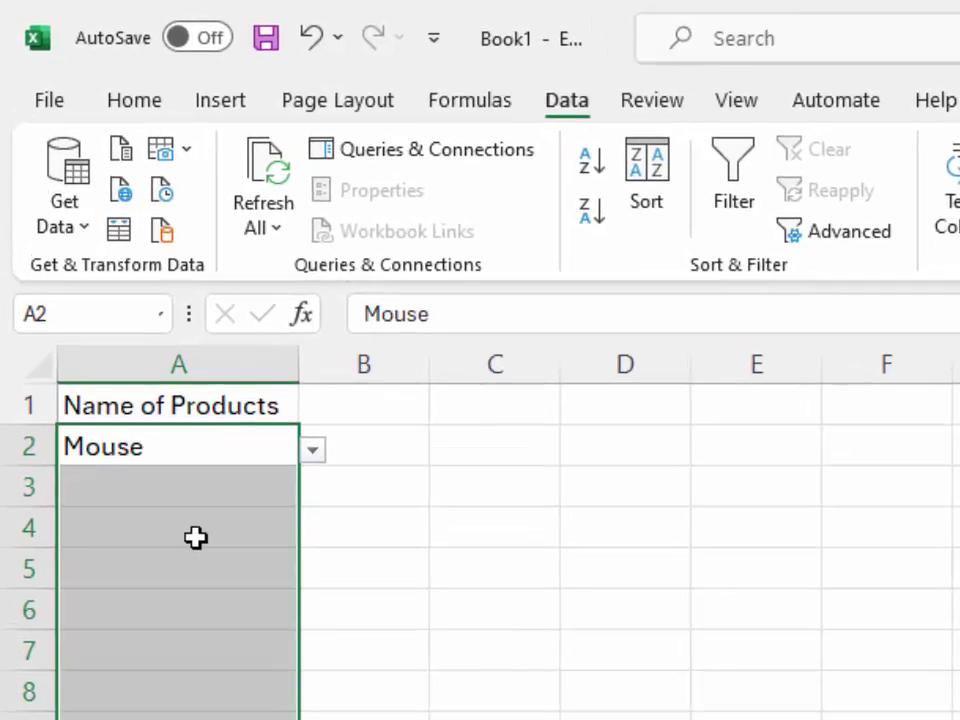
click(252, 490)
click(313, 491)
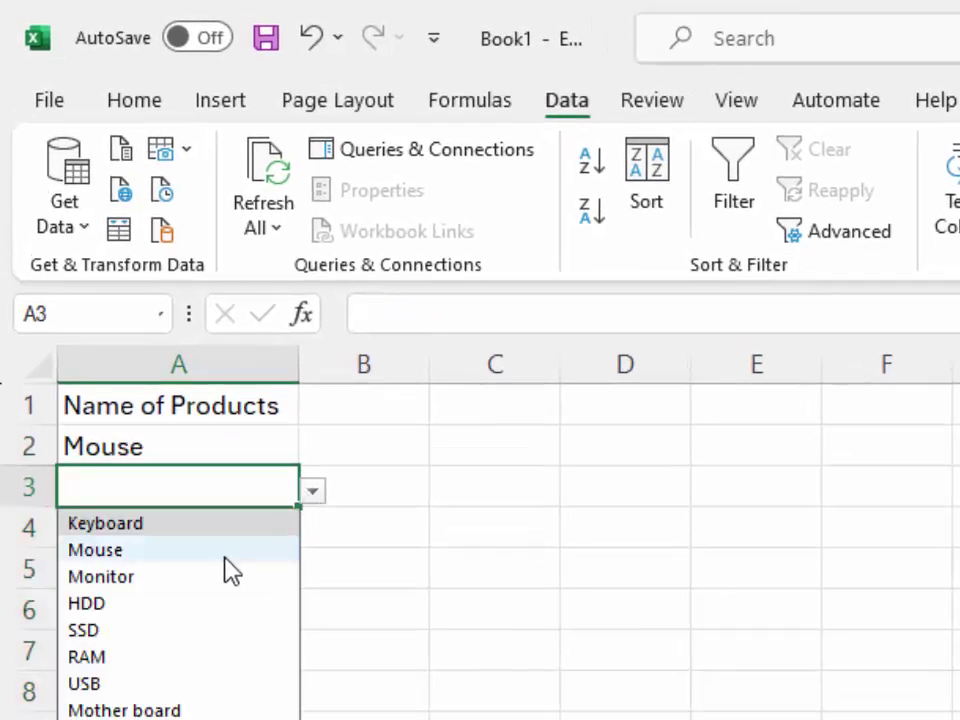
click(220, 552)
click(251, 519)
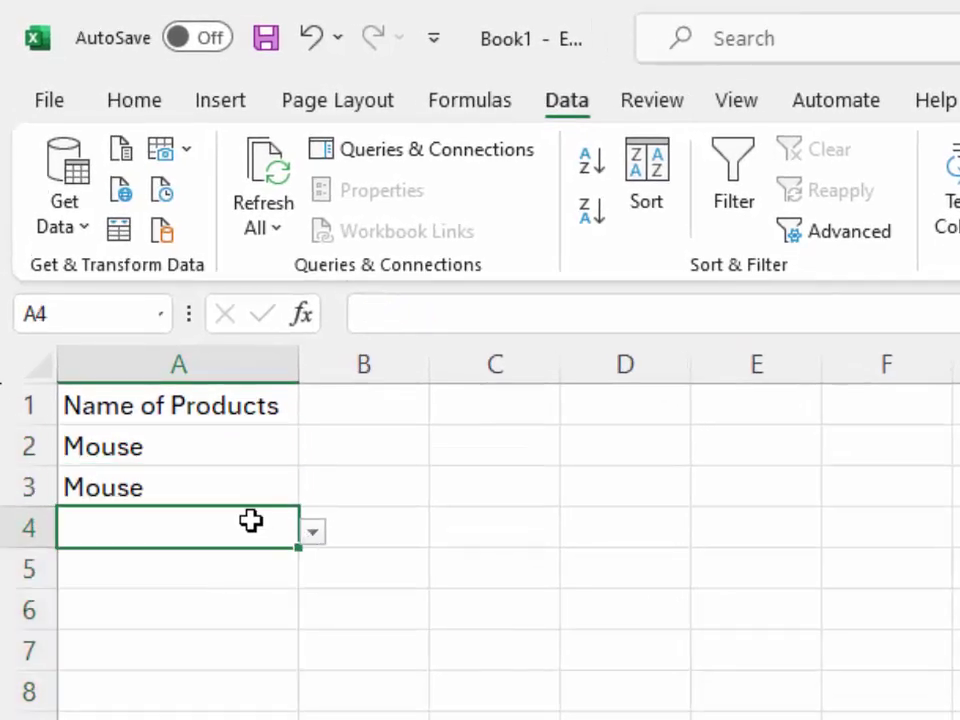
click(197, 497)
click(313, 491)
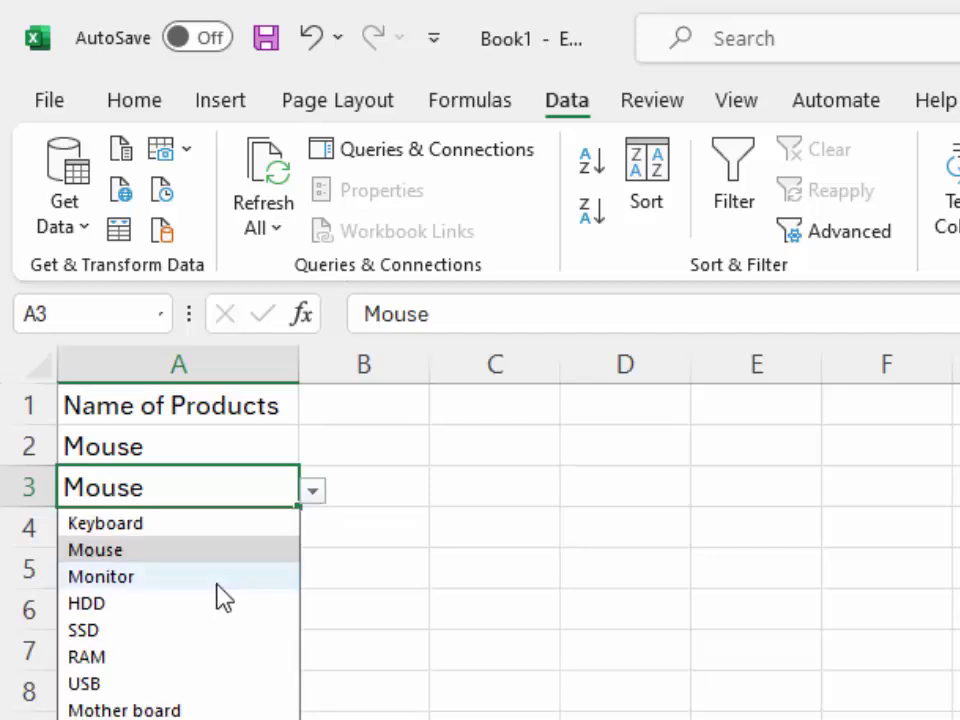
click(205, 523)
click(207, 528)
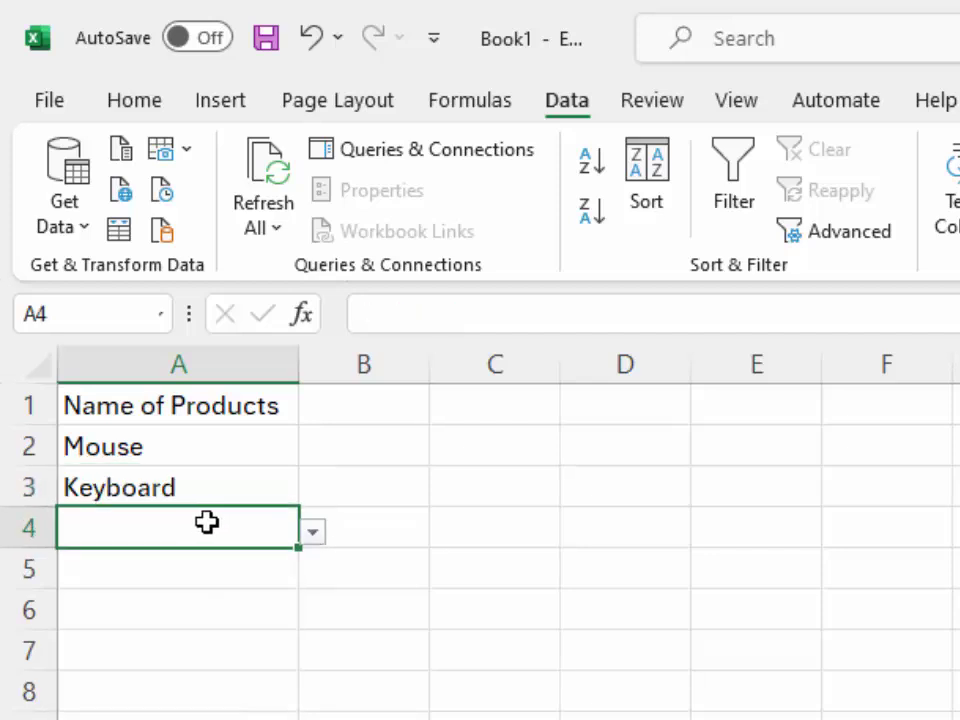
- Choose Monitor for A4 and HDD for A5, keeping HDD in A6
click(313, 533)
click(222, 619)
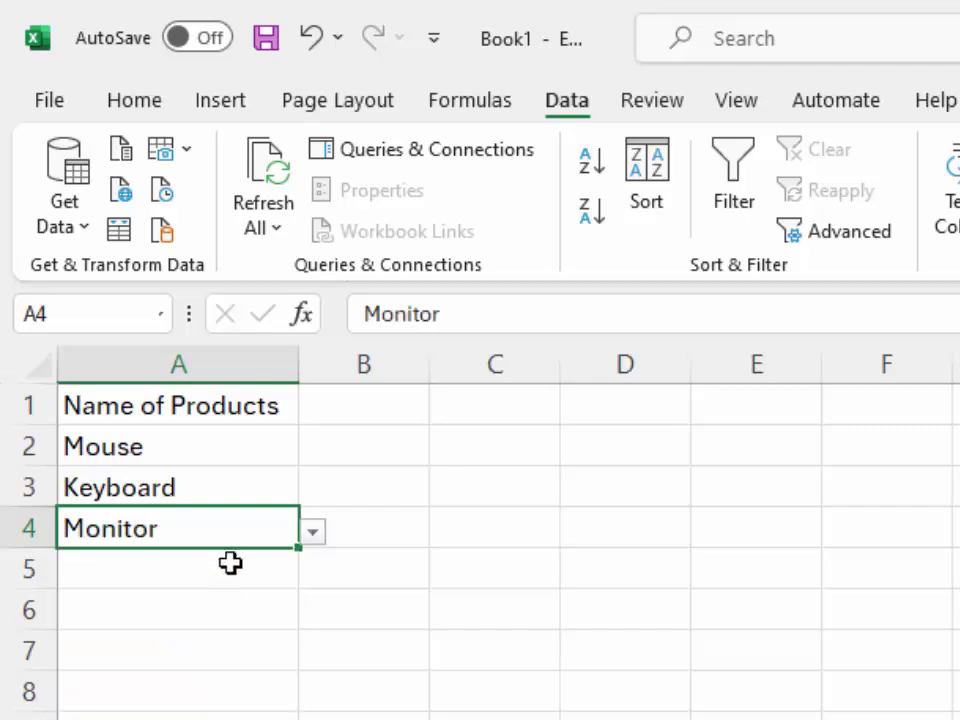
click(232, 566)
click(313, 572)
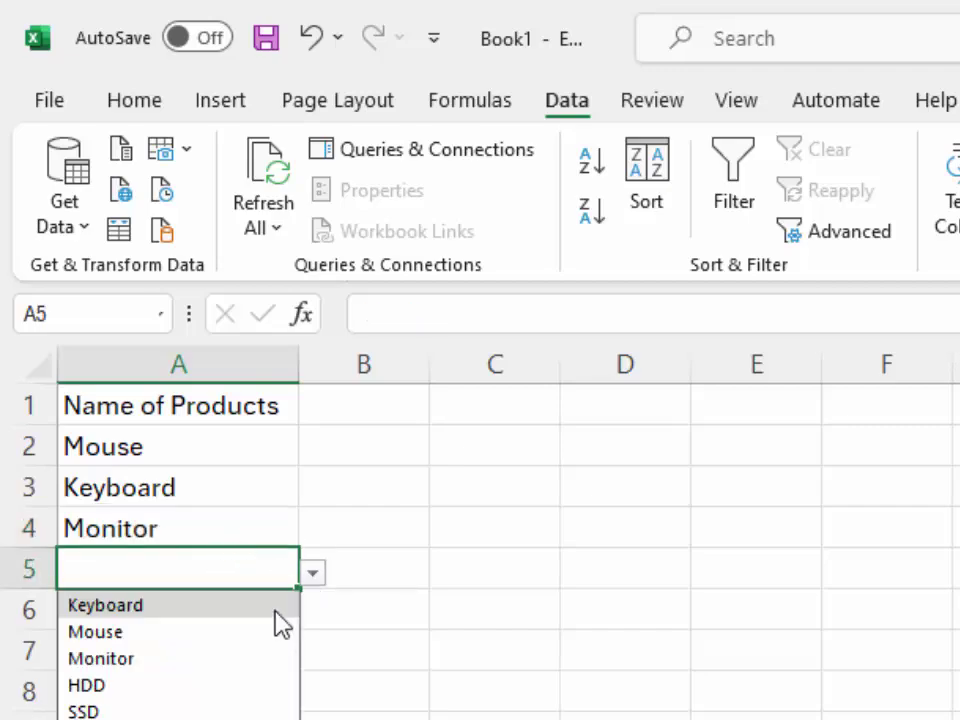
click(210, 700)
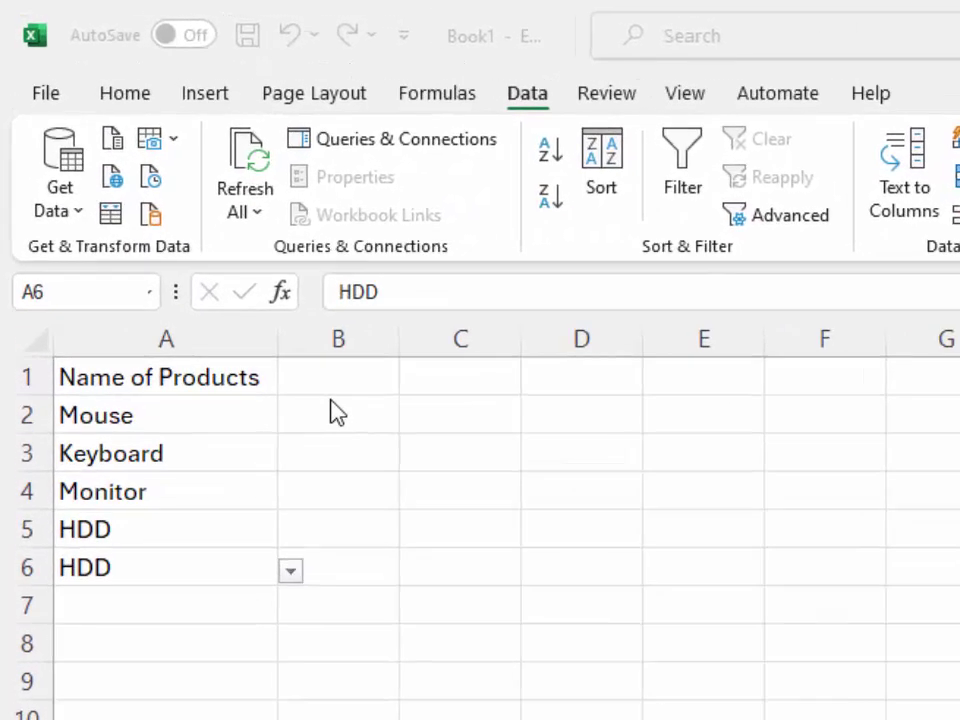
click(219, 568)
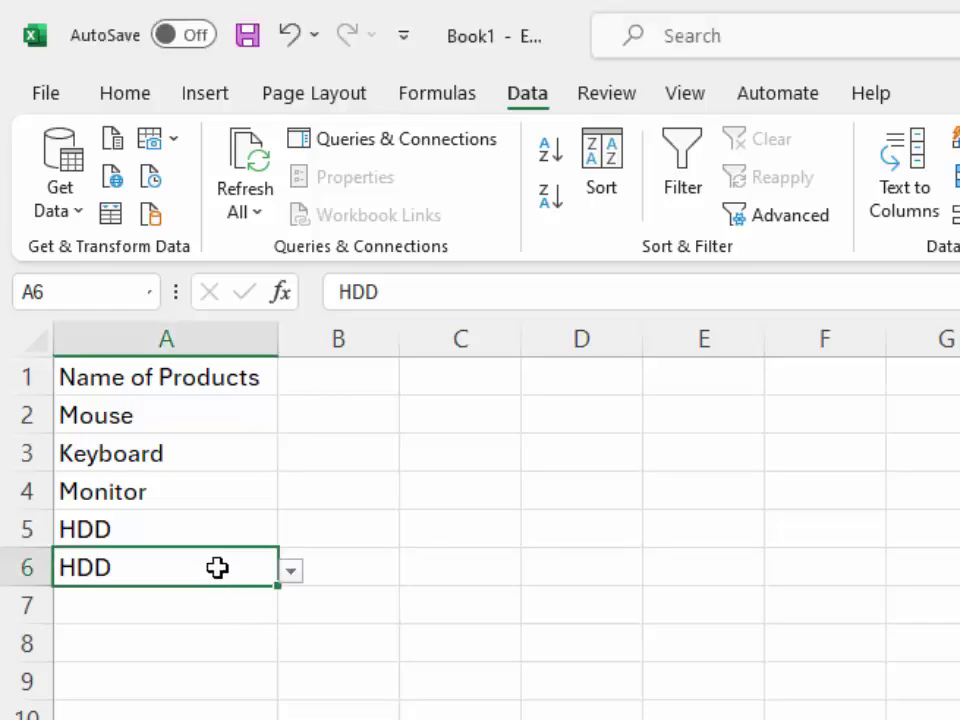
click(200, 365)
- Put Price in B1 and Tax in C1, correcting the mistyped 'Price0Tax' entry
click(310, 362)
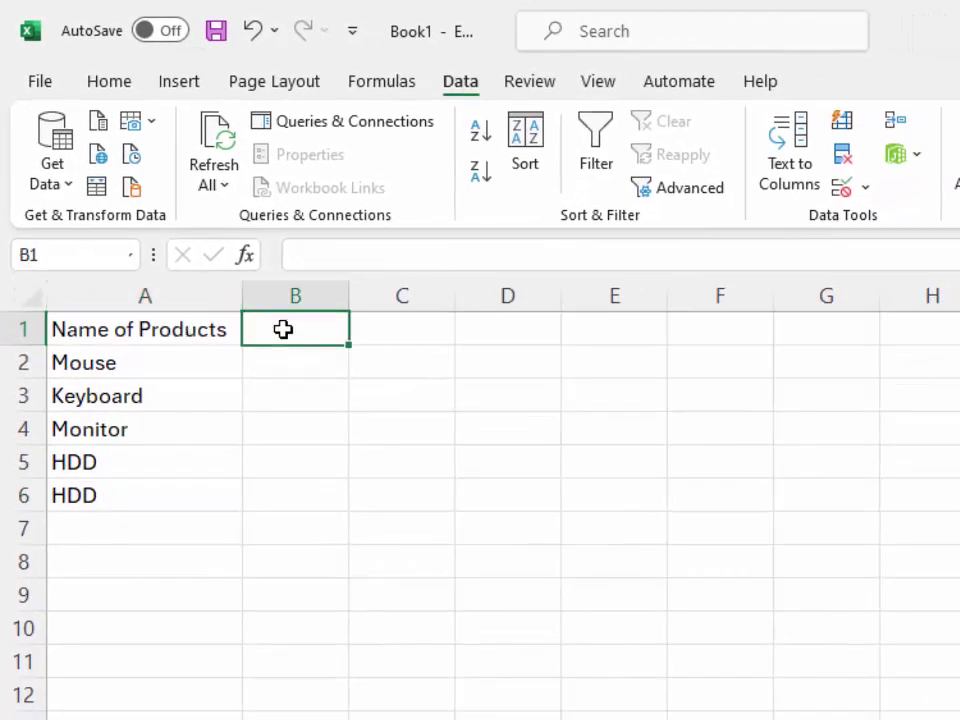
text(P)
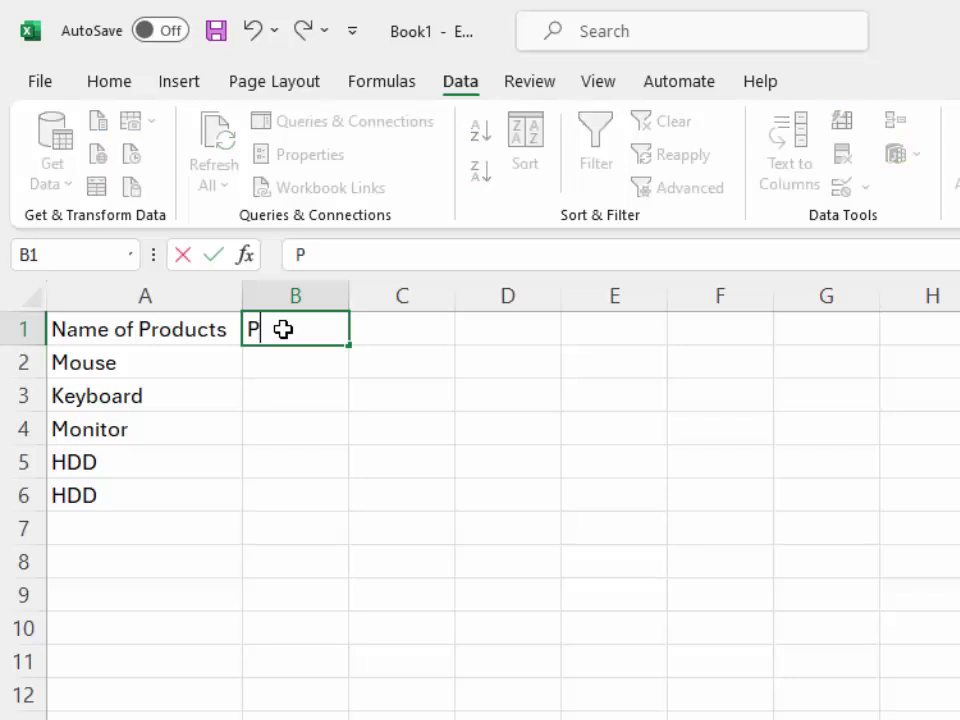
text(rice)
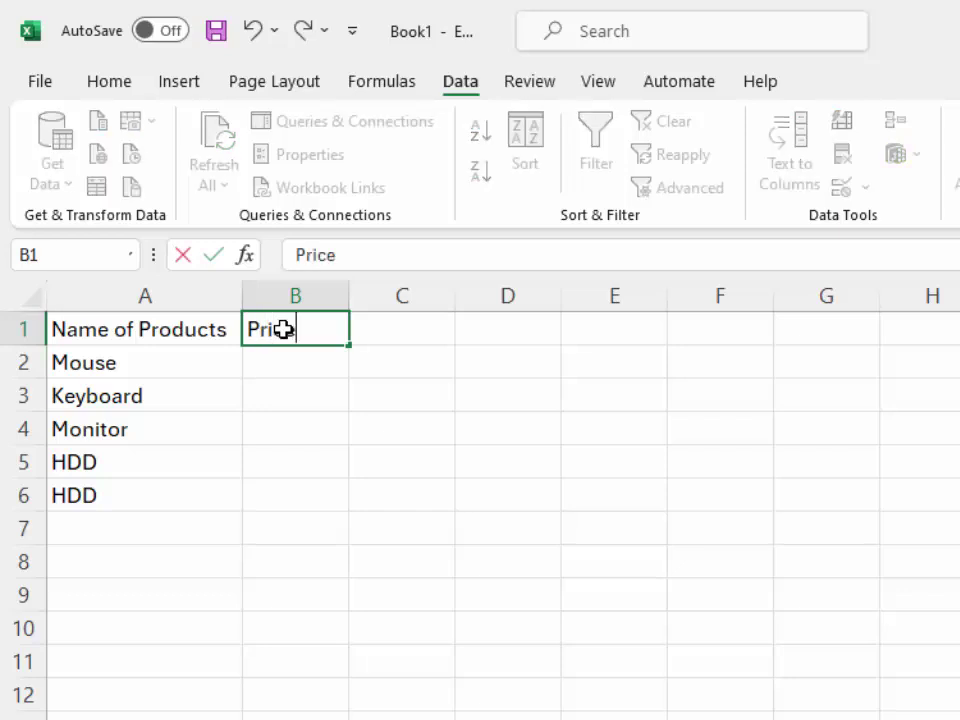
text(0)
text(Tax)
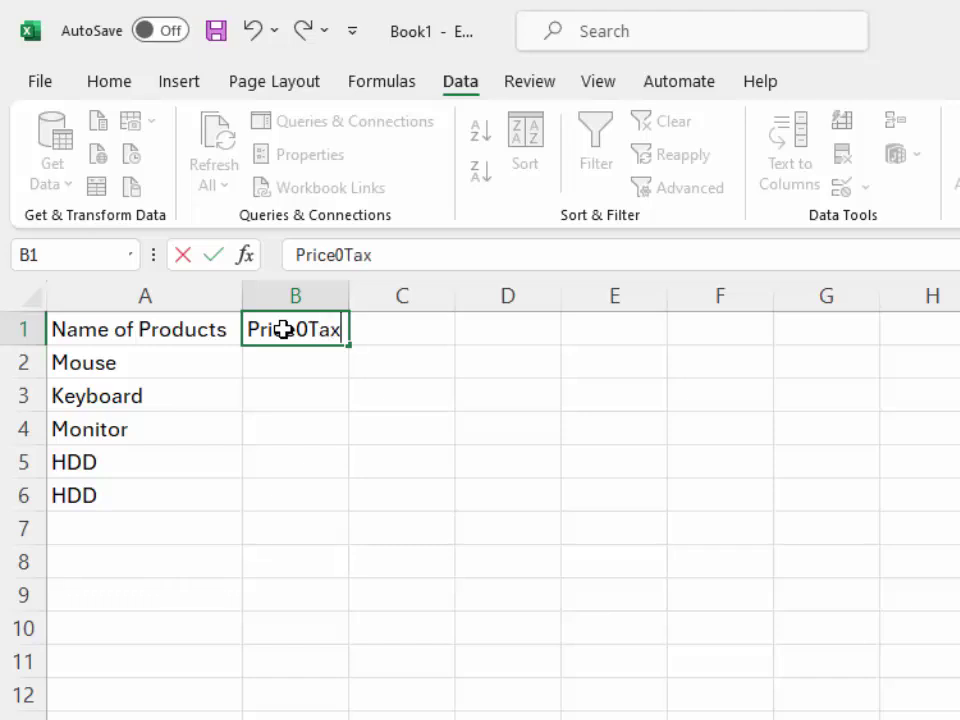
key(Tab)
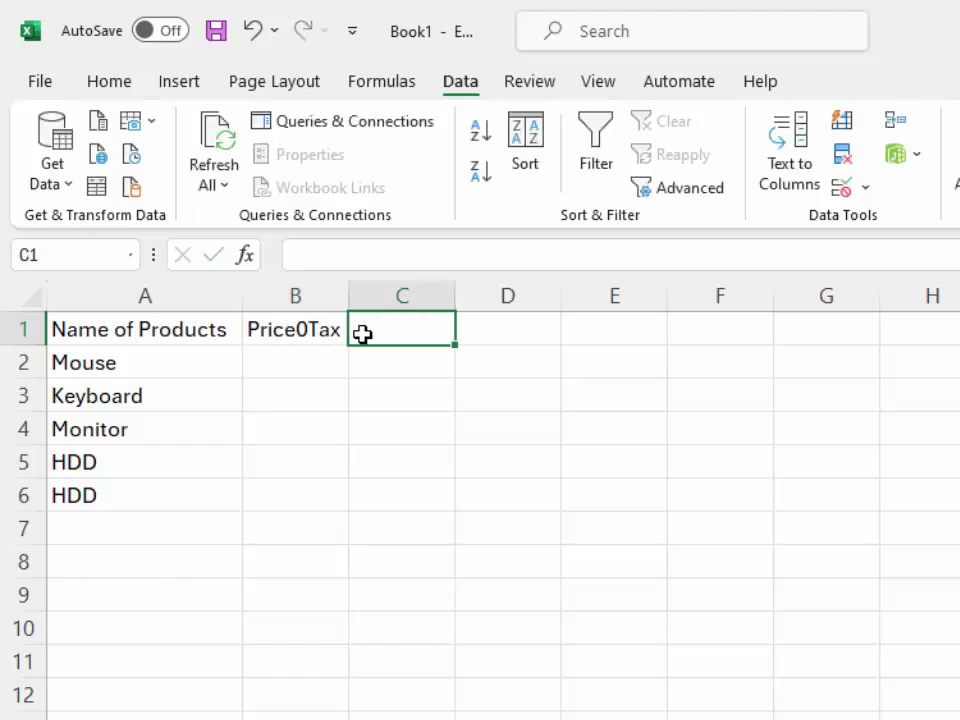
click(300, 323)
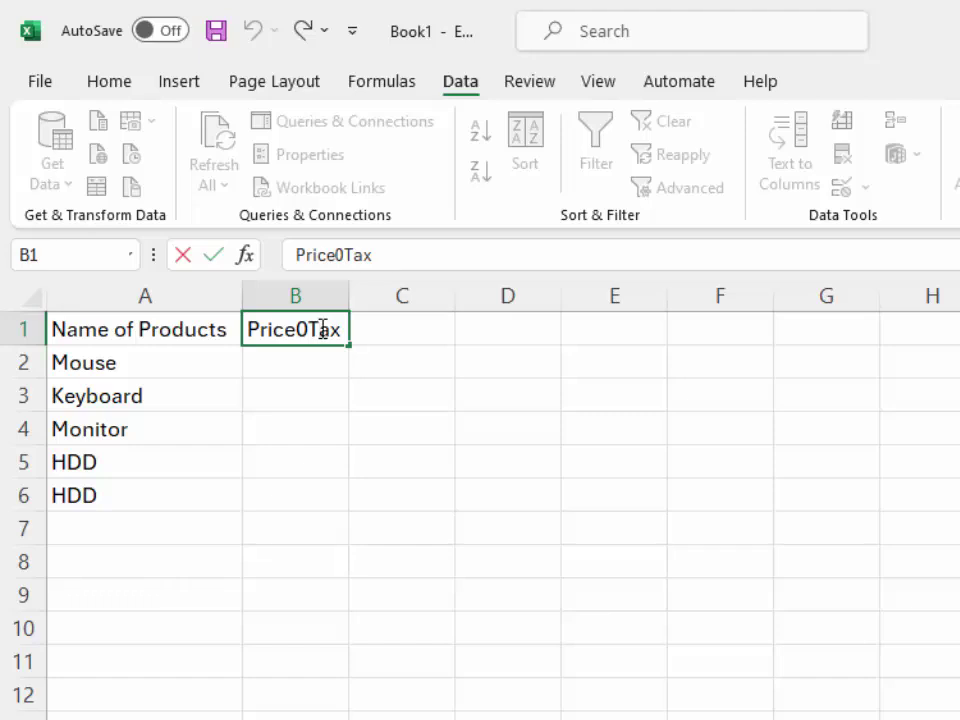
drag(311, 336, 348, 340)
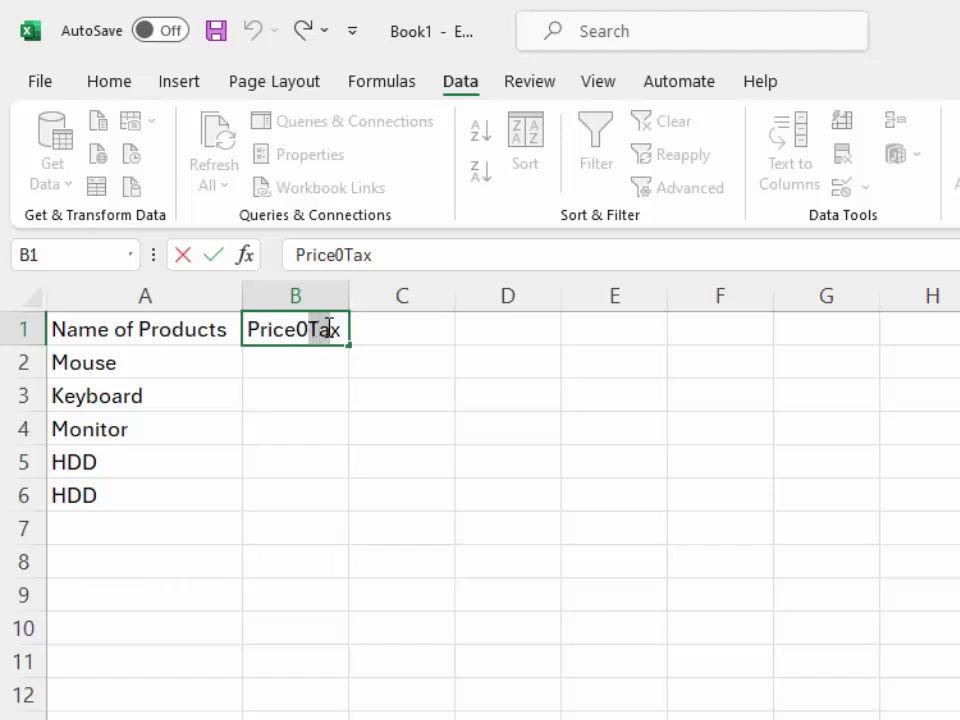
right_click(349, 334)
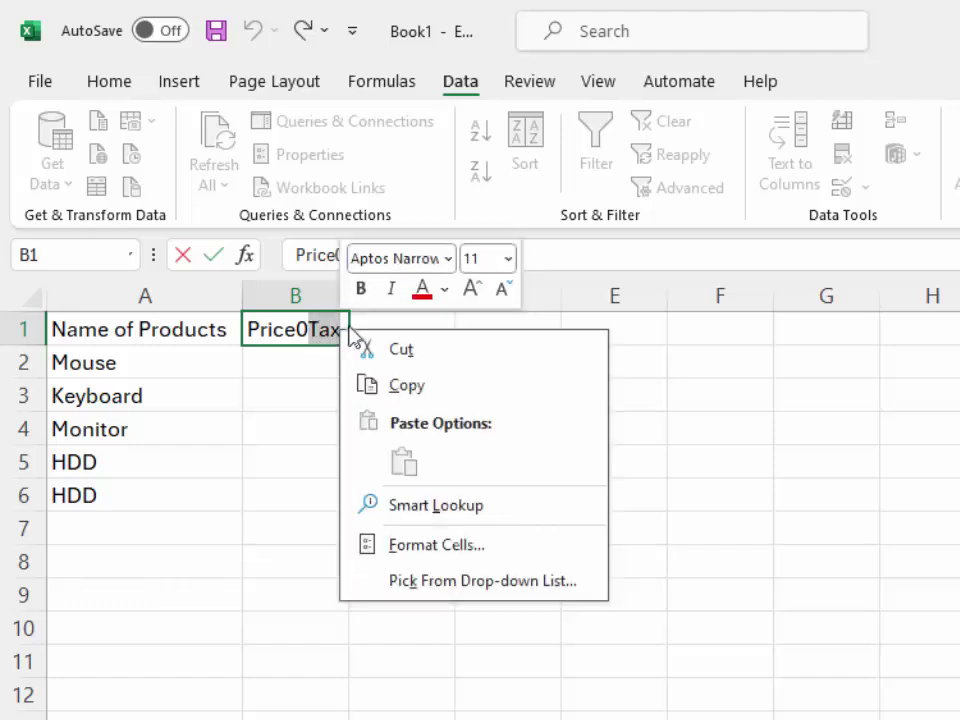
click(383, 343)
click(385, 338)
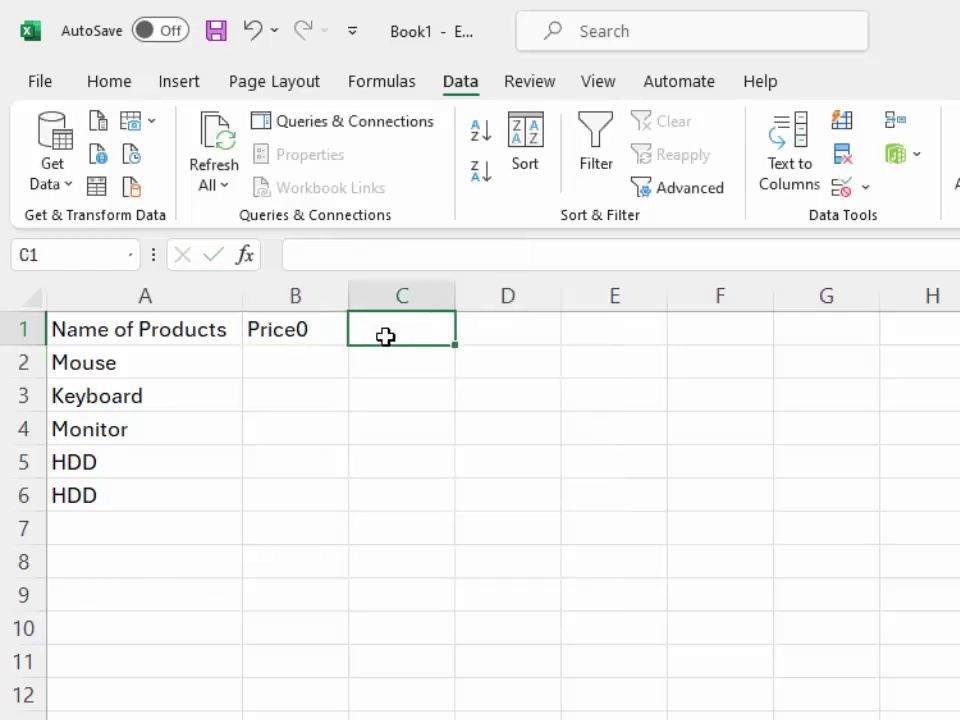
key(ctrl+v)
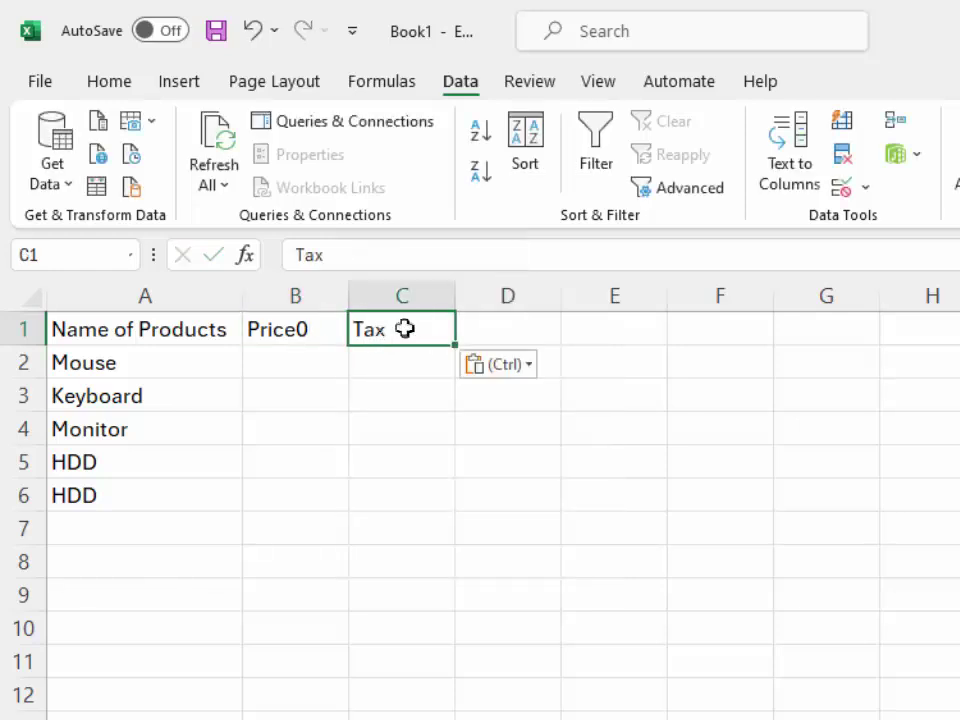
double_click(312, 330)
key(BackSpace)
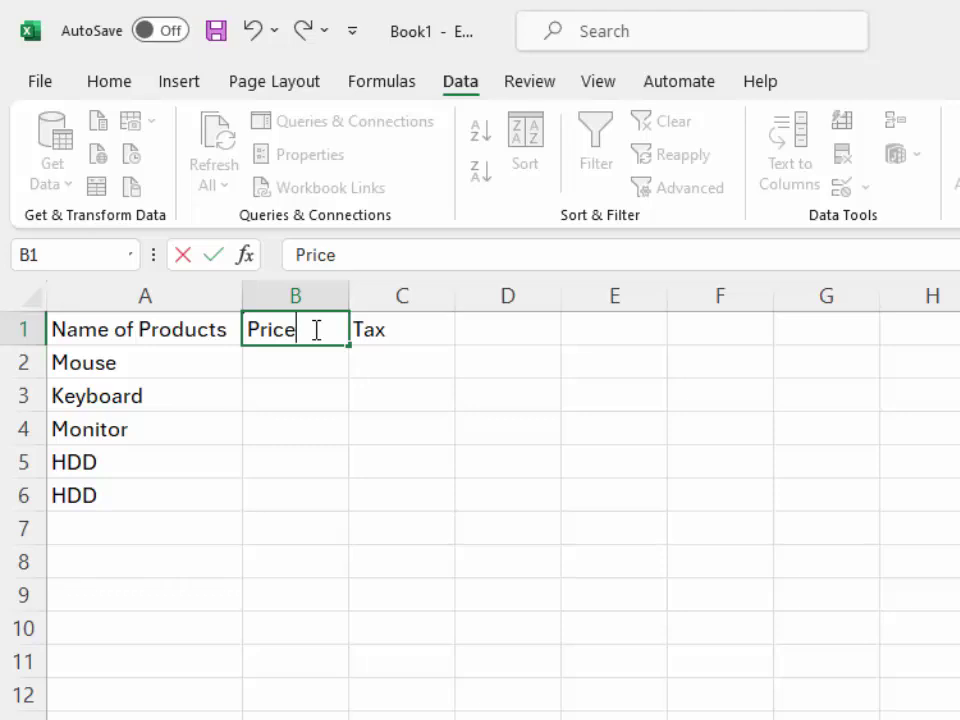
- Add Total_Price in D1 and Tax_Amount in E1, autofitting both columns
click(504, 330)
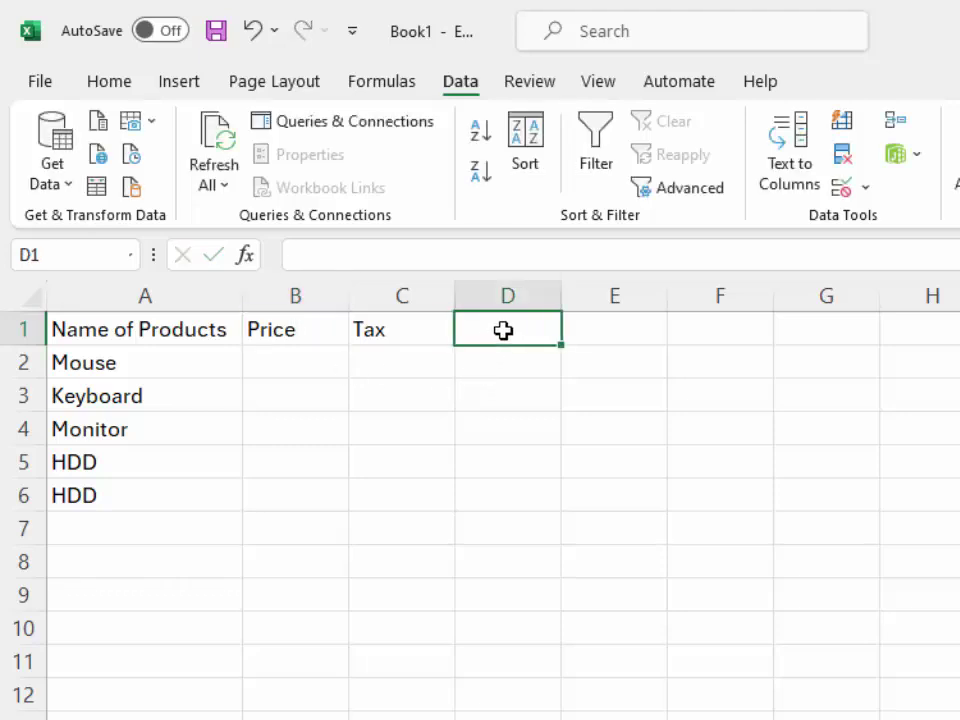
text(Total)
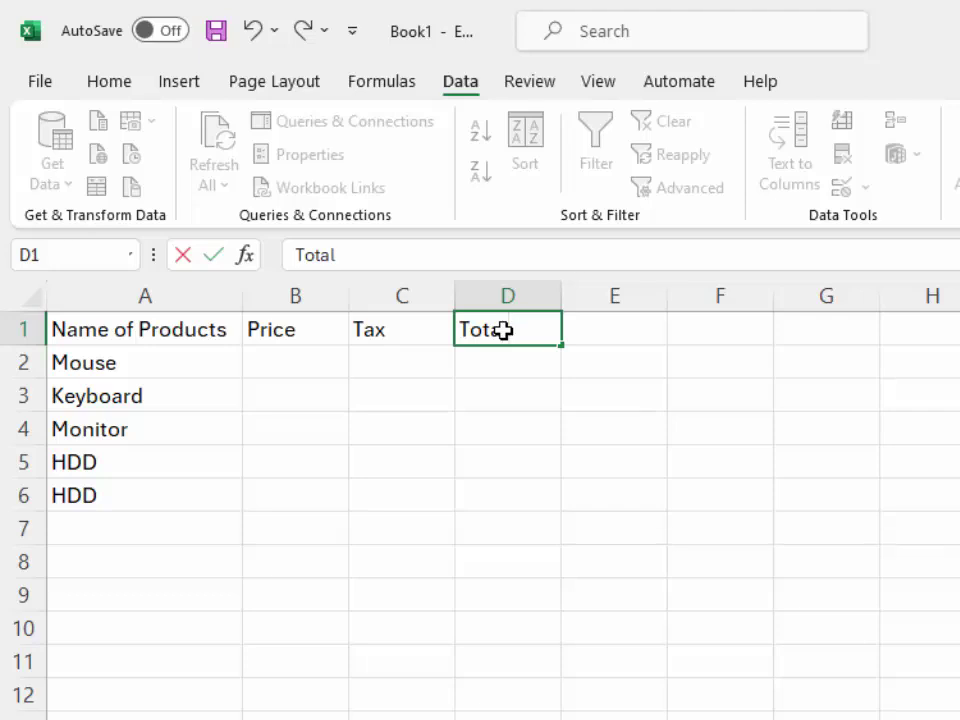
text(_P)
text(rice)
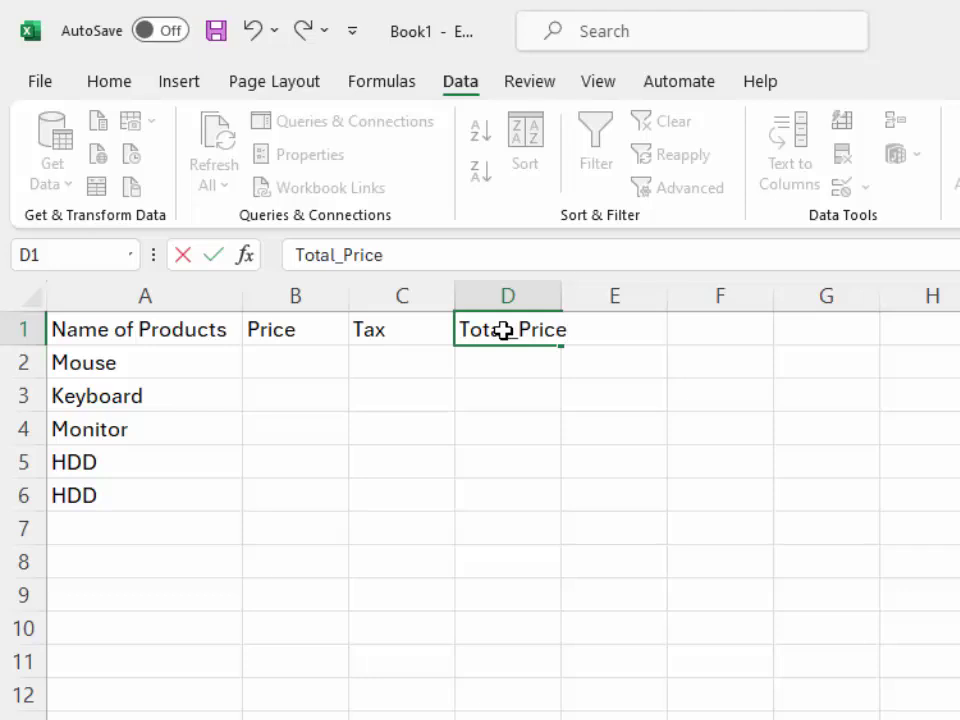
click(639, 457)
click(613, 327)
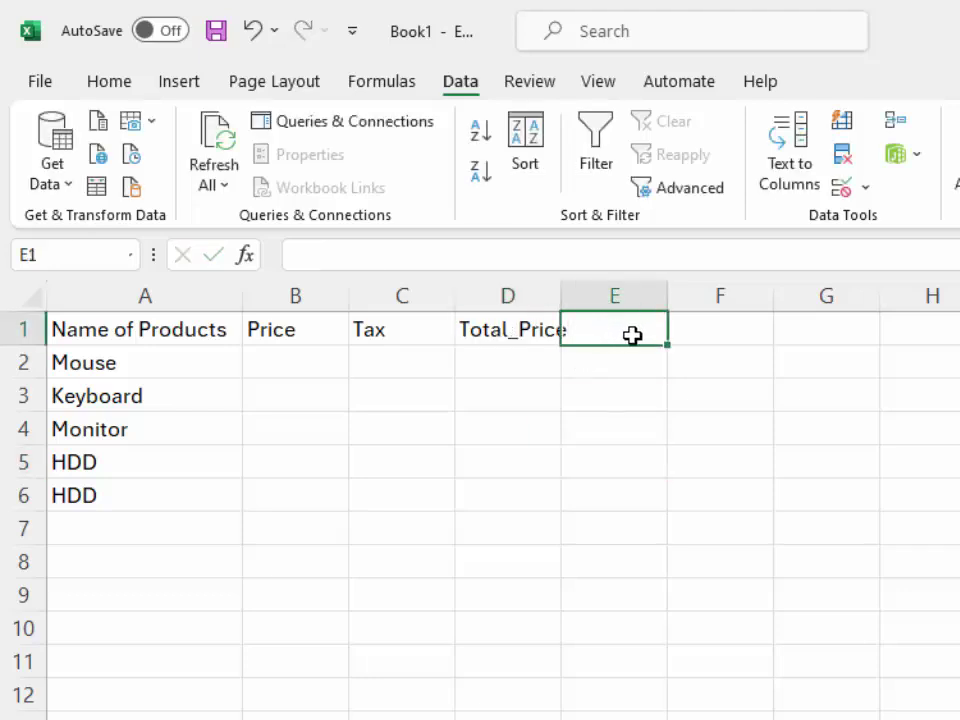
text(Tax_)
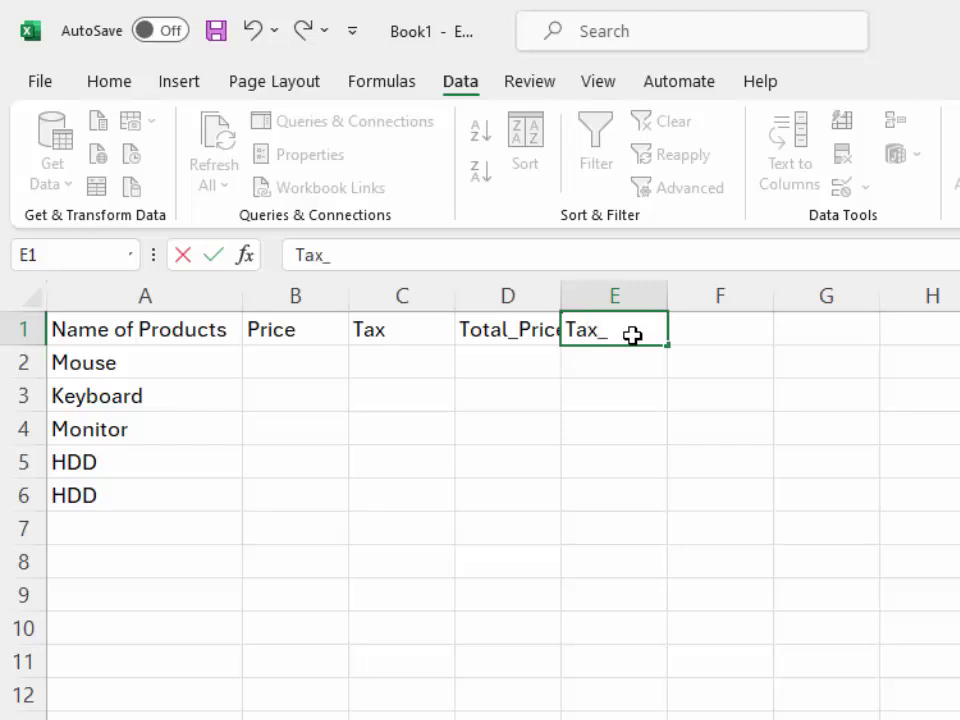
text(Amount)
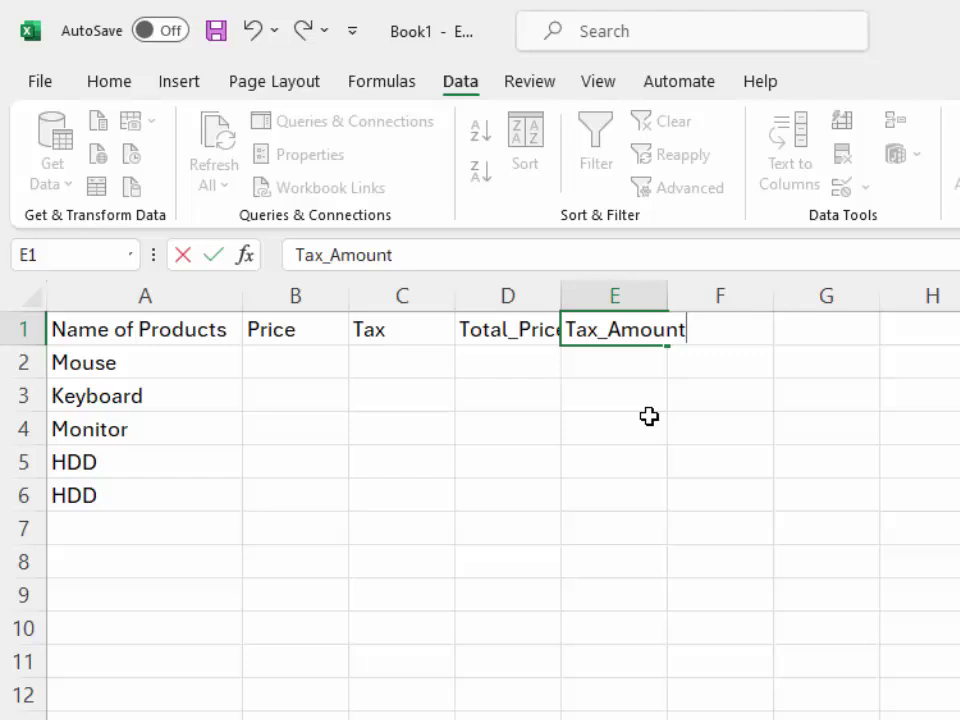
click(646, 418)
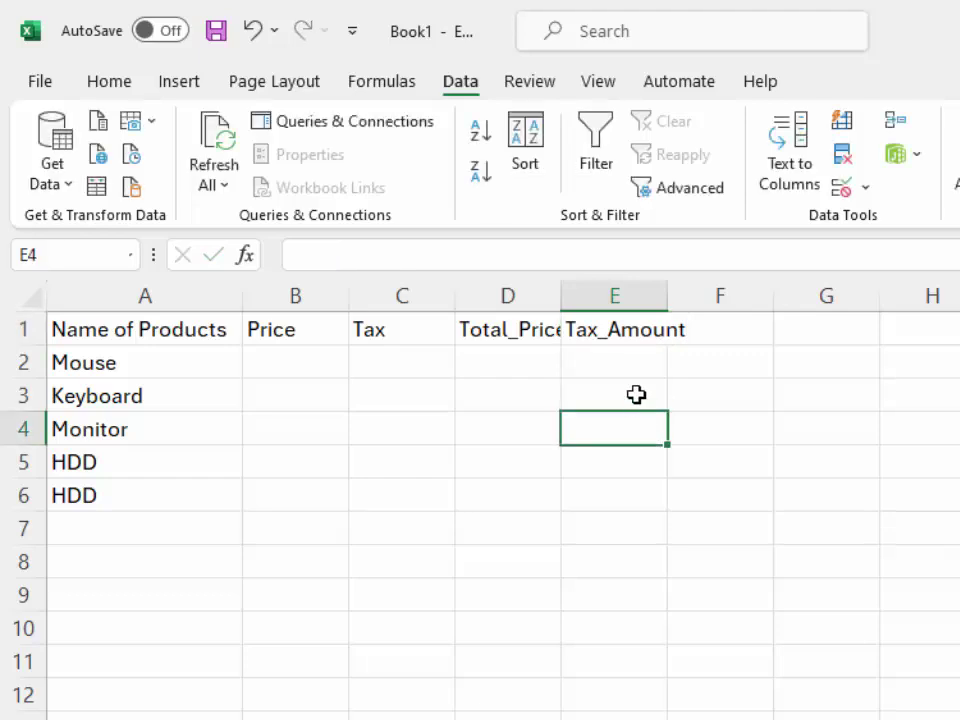
double_click(561, 286)
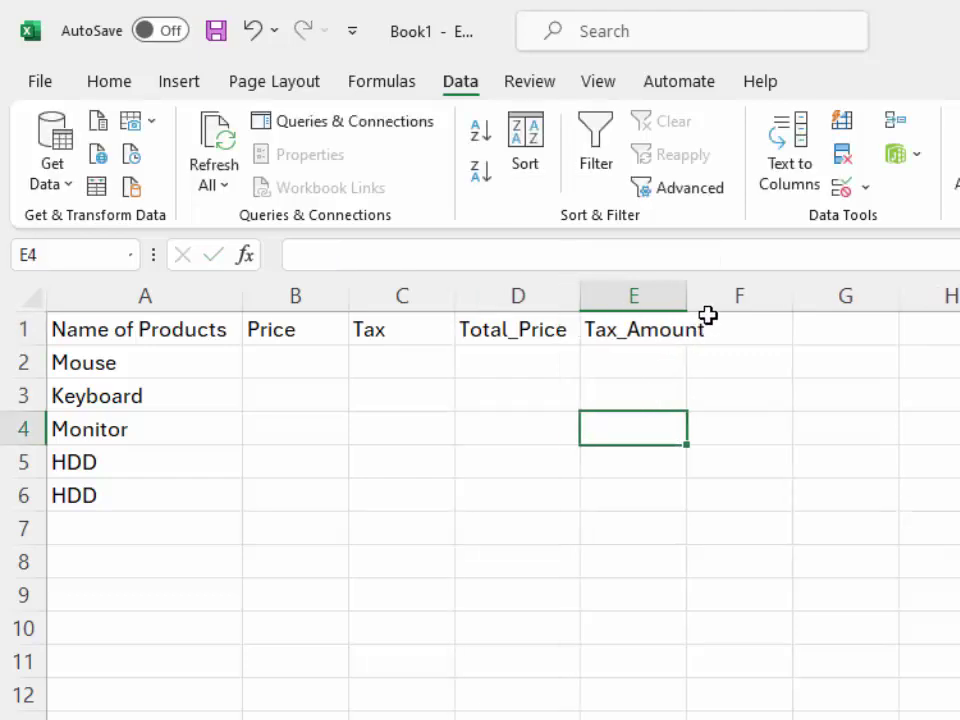
double_click(687, 290)
drag(328, 356, 307, 491)
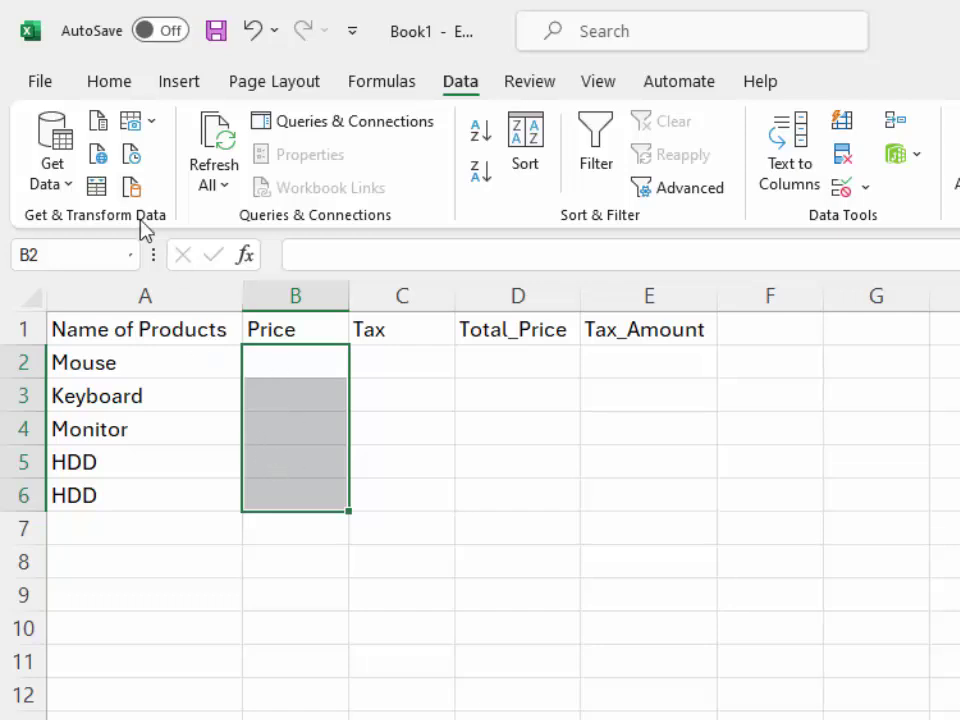
- Apply the Currency number format to the Price cells B2:B6
click(118, 86)
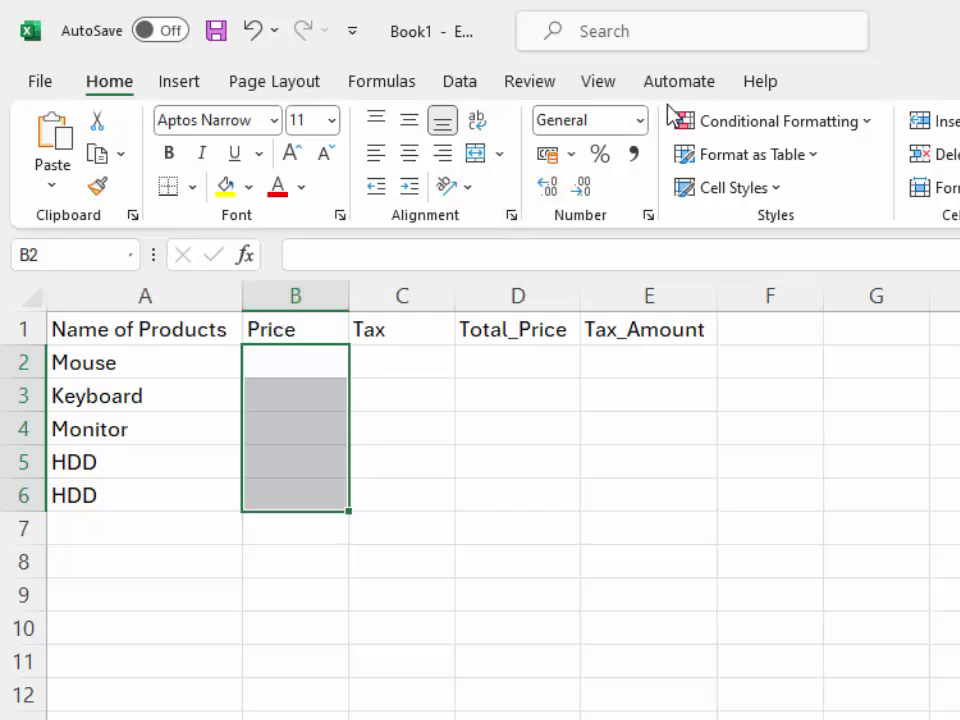
click(638, 121)
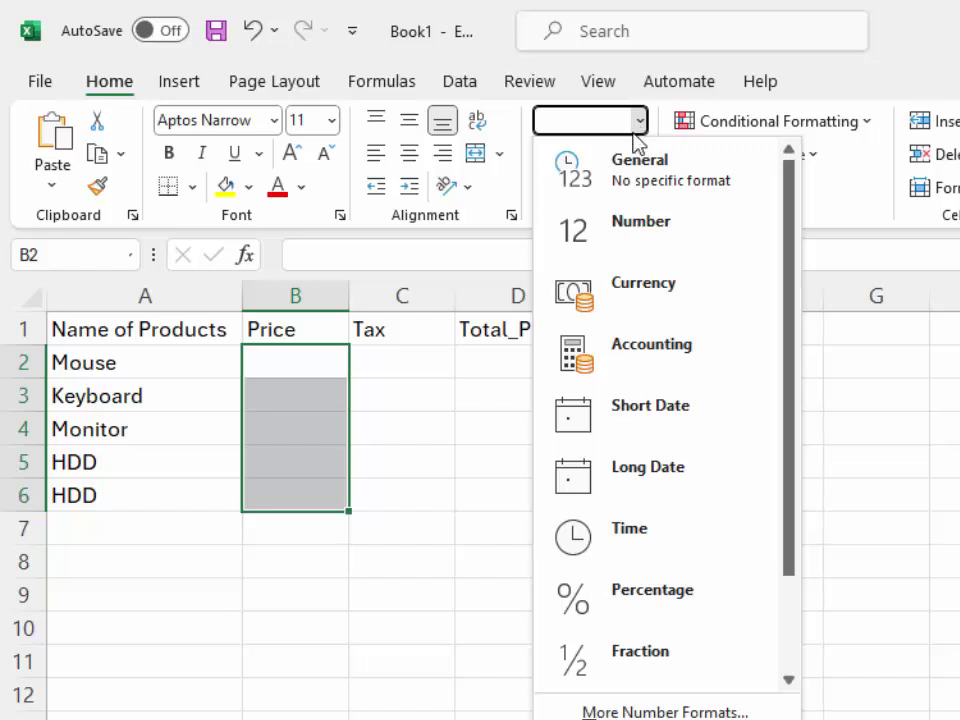
click(653, 291)
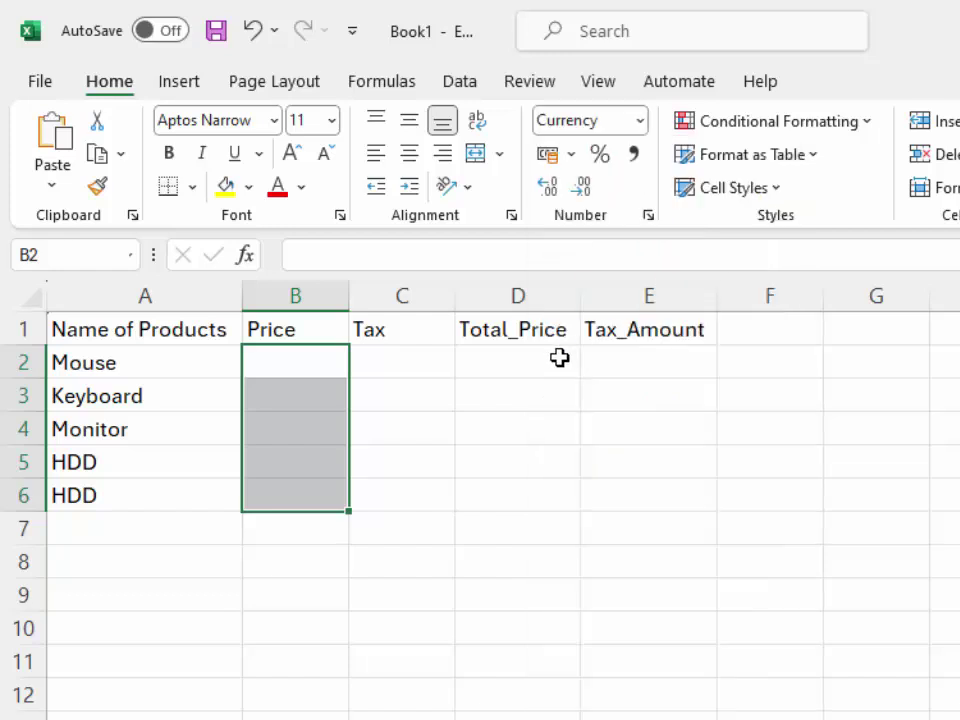
click(398, 350)
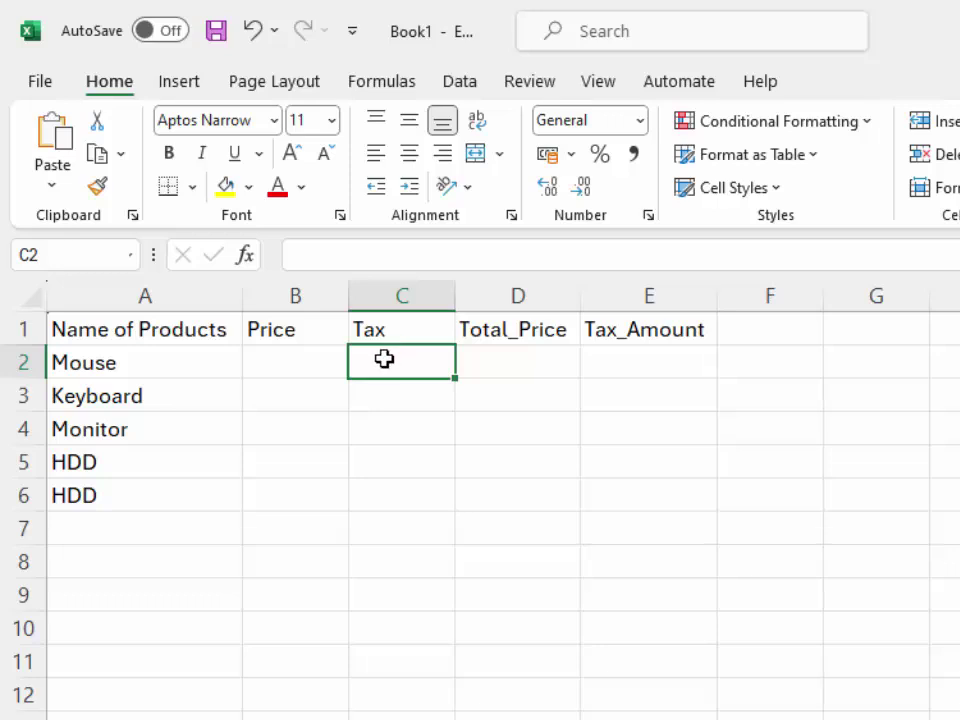
click(165, 366)
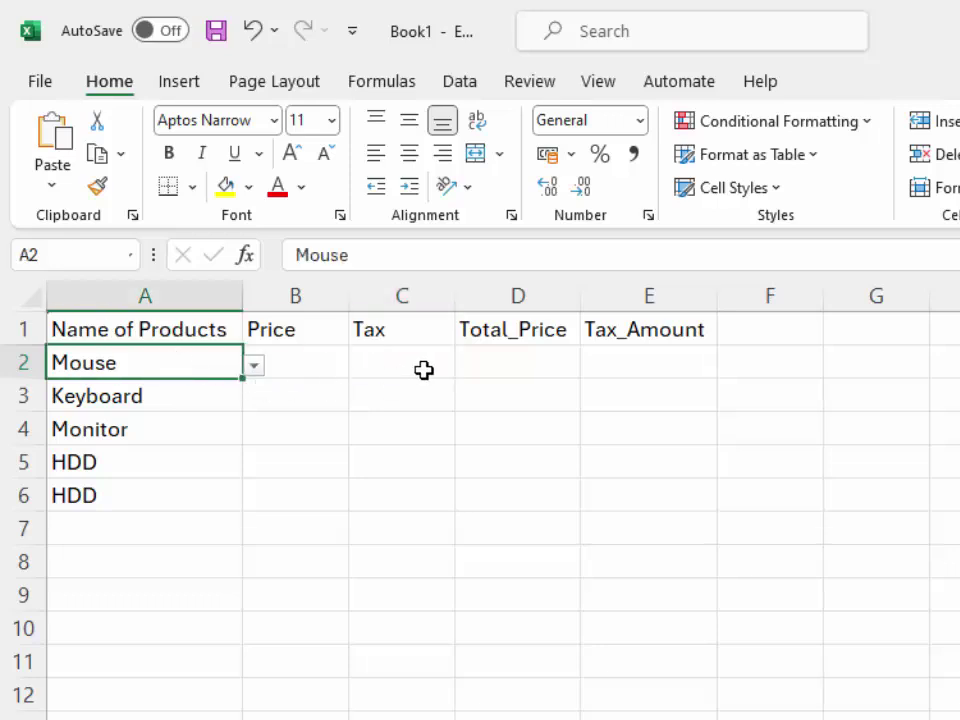
- Restrict Tax cells C2:C6 to a list of 5%, 10%, 12%, 18%, 21% and 28%
drag(424, 370, 419, 489)
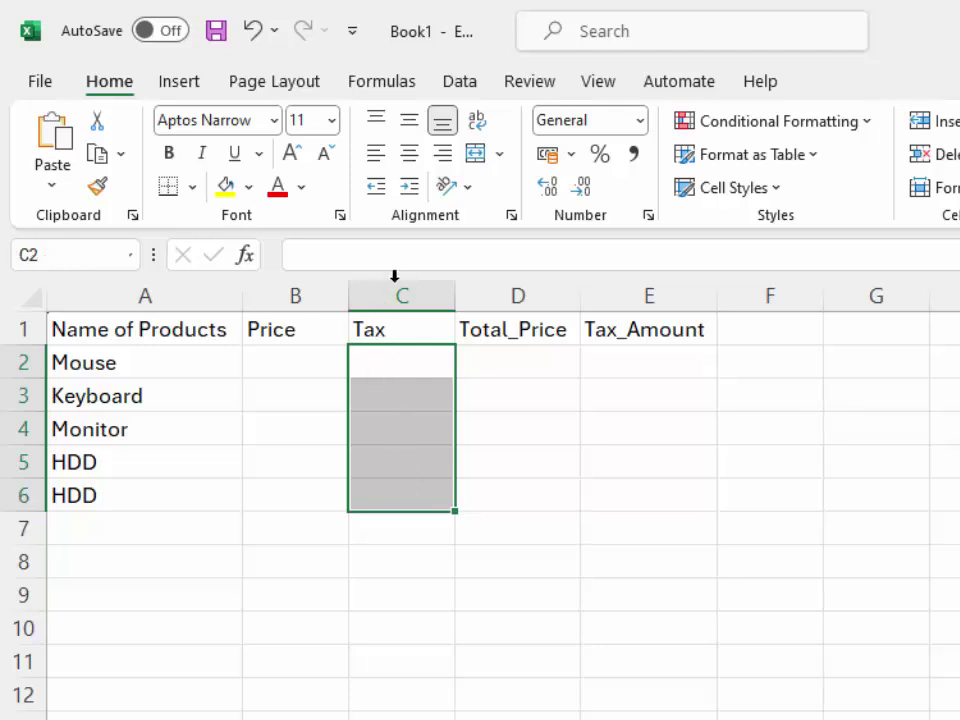
click(460, 84)
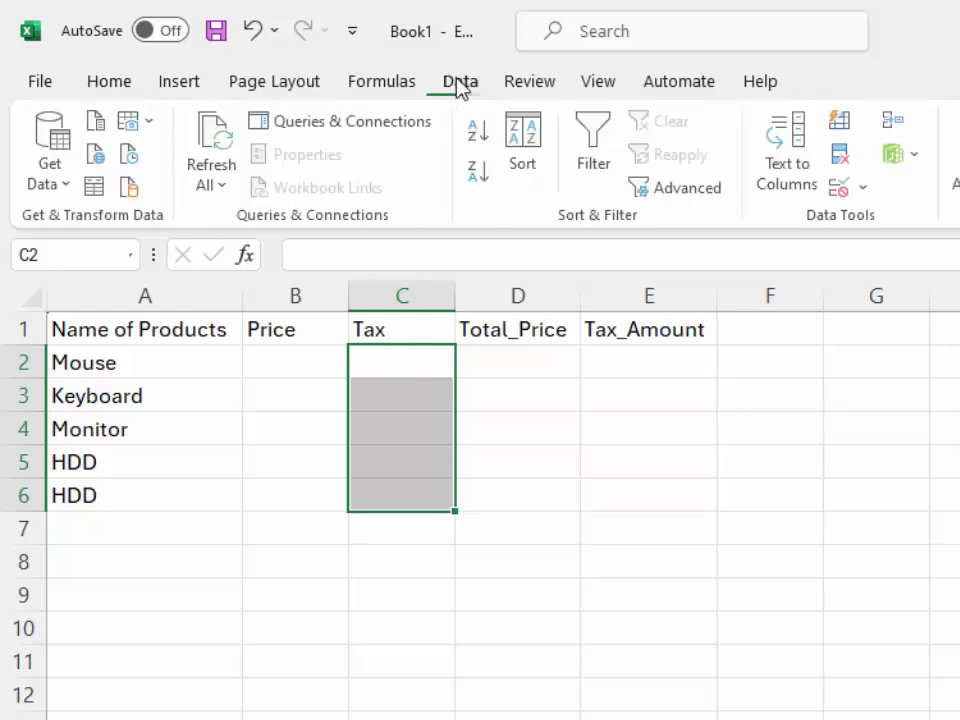
click(862, 194)
click(880, 221)
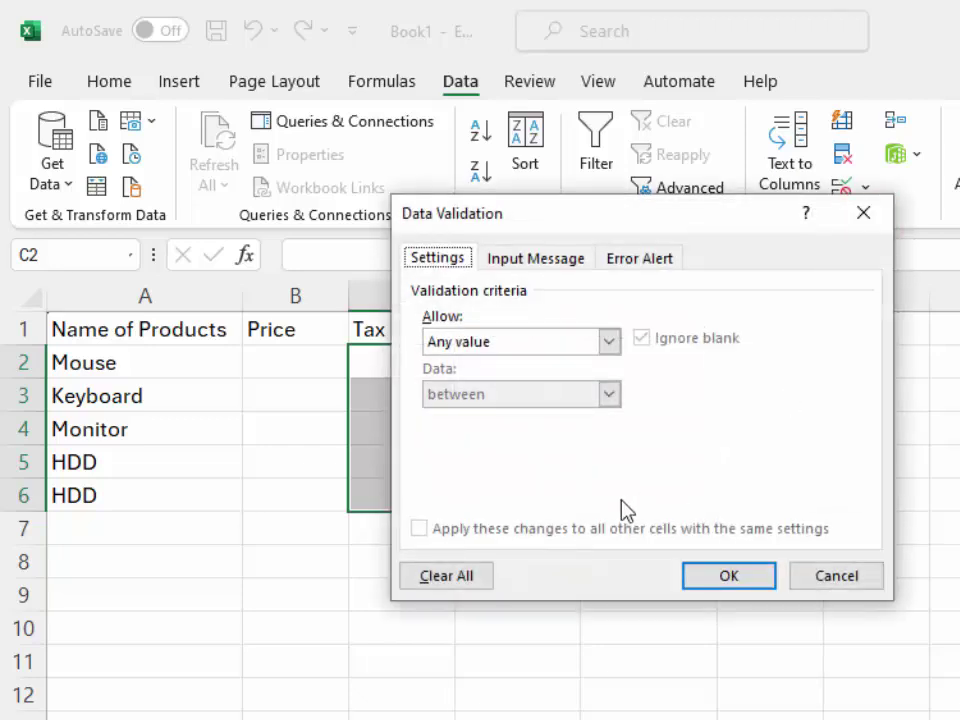
click(609, 341)
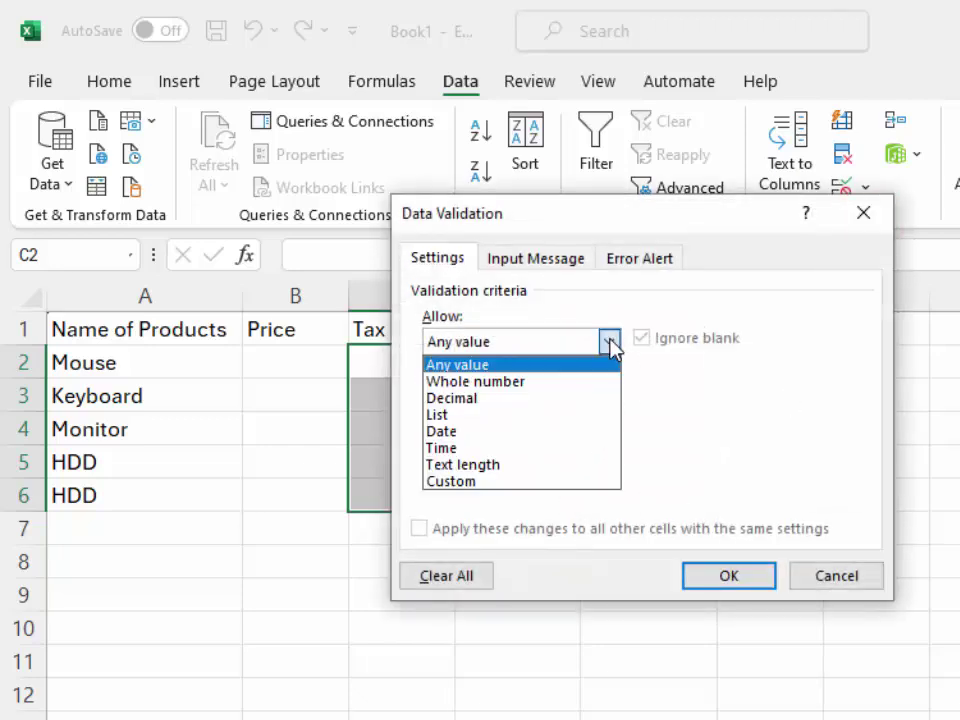
click(535, 415)
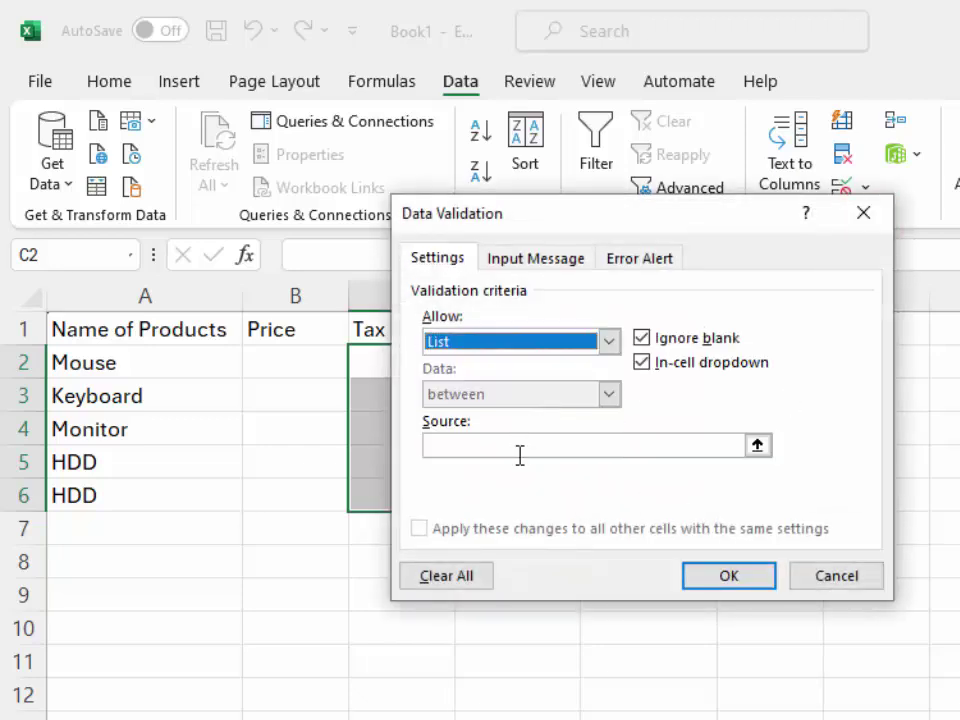
click(536, 448)
text(5%,10%,12%,18%,21%,28%)
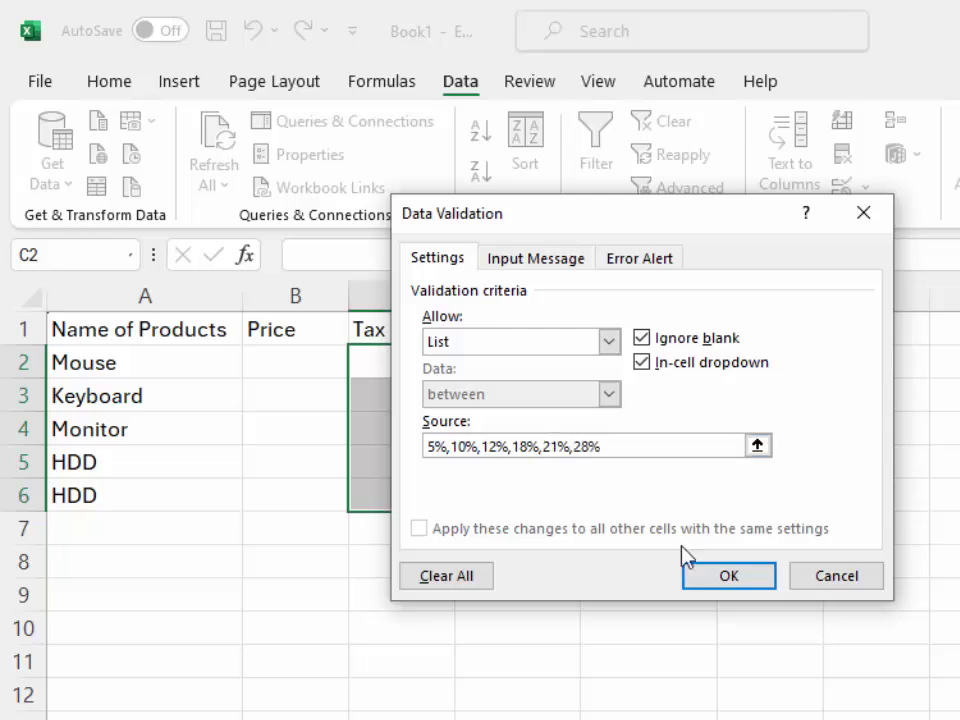
click(697, 580)
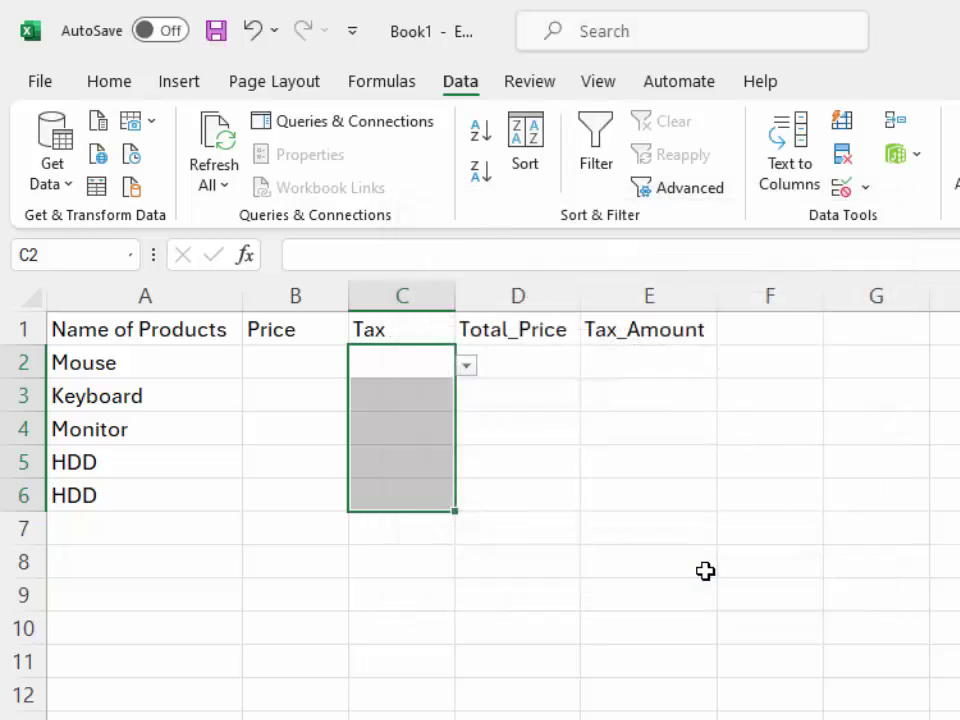
- Set Mouse's tax to 12% and enter prices 300, 230, 5000 and 2000
click(467, 367)
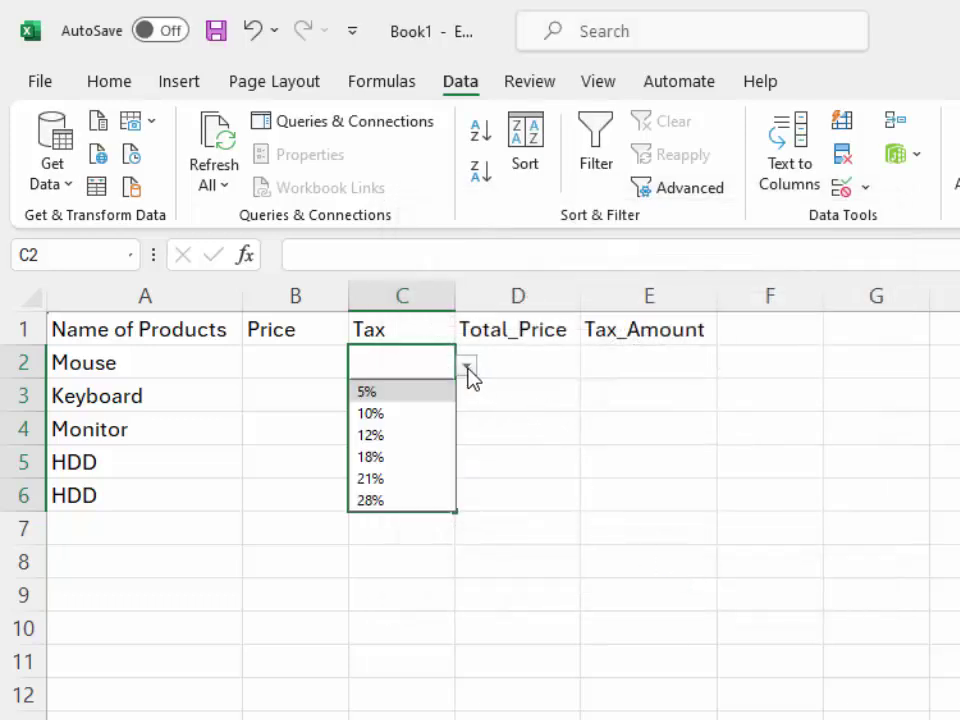
click(405, 437)
click(294, 368)
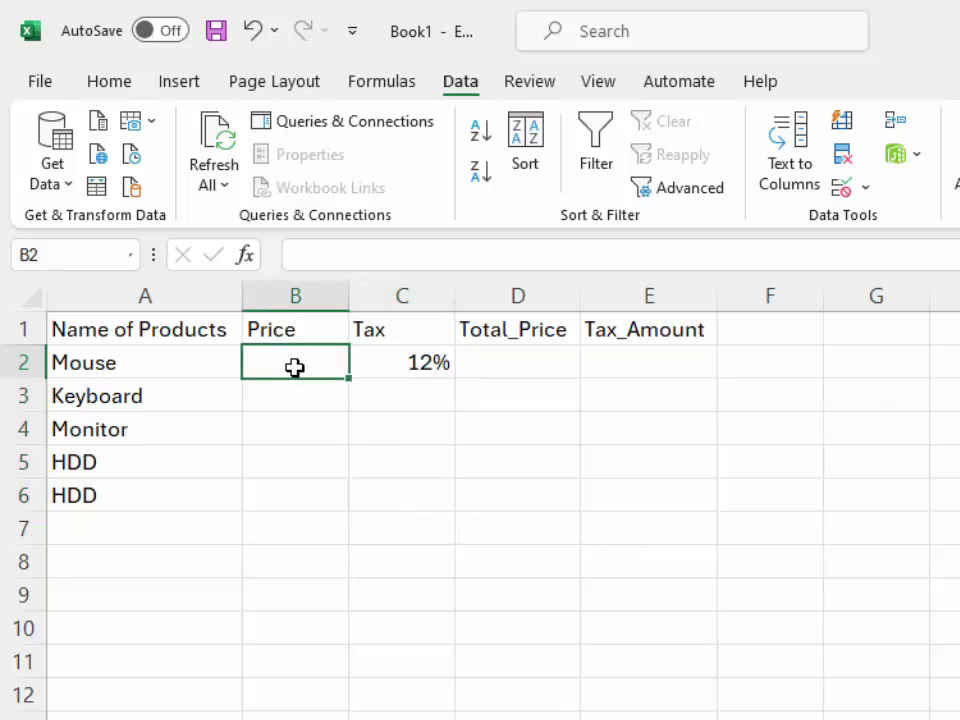
text(300)
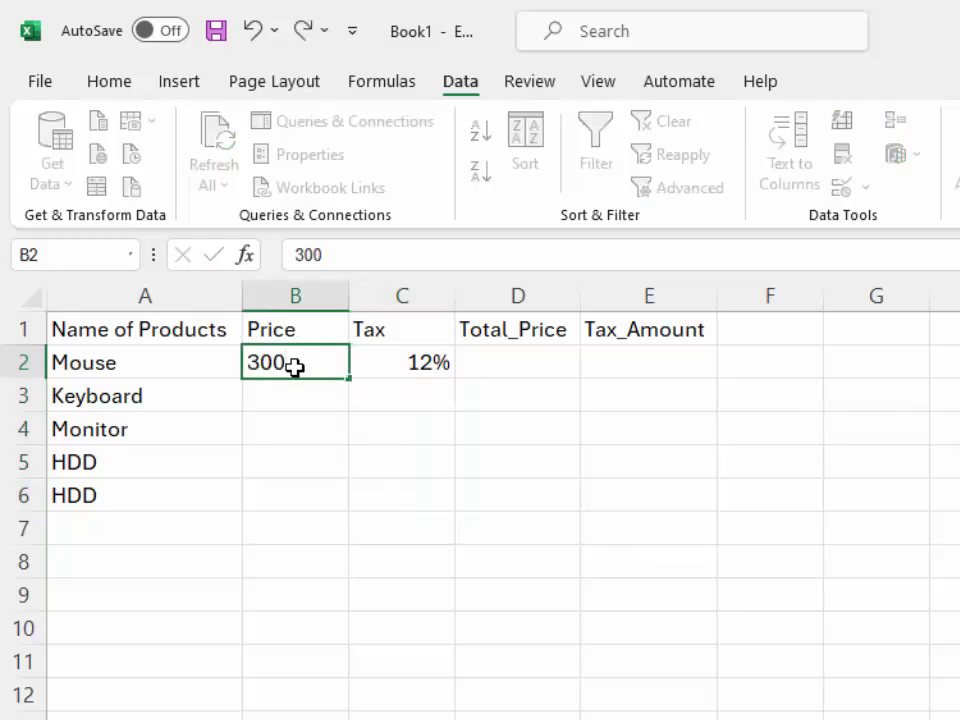
key(Return)
text(23)
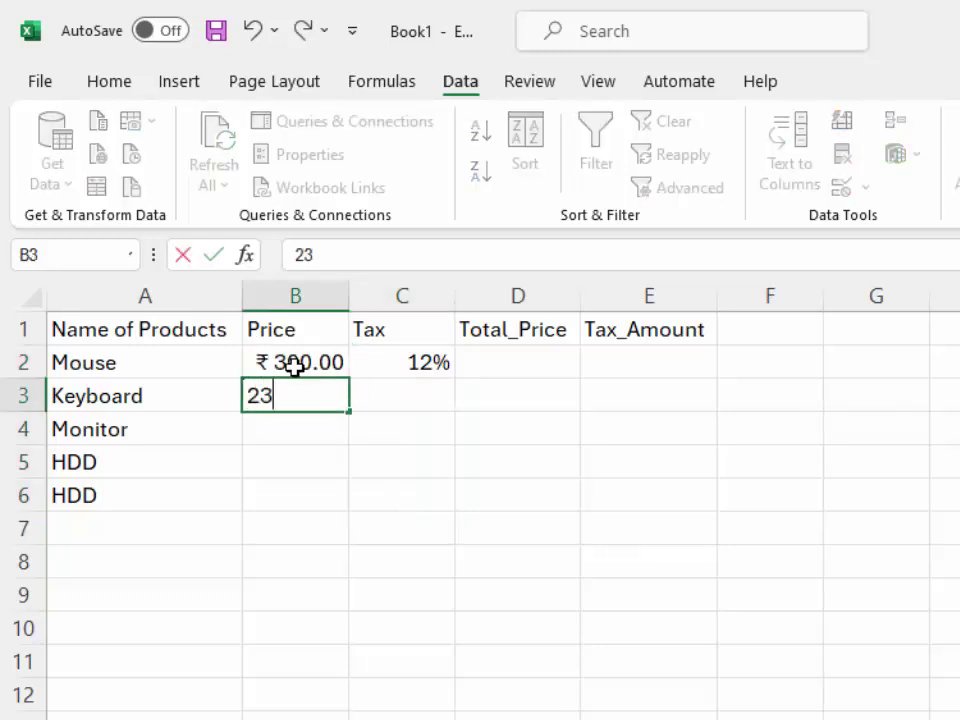
text(0)
key(Return)
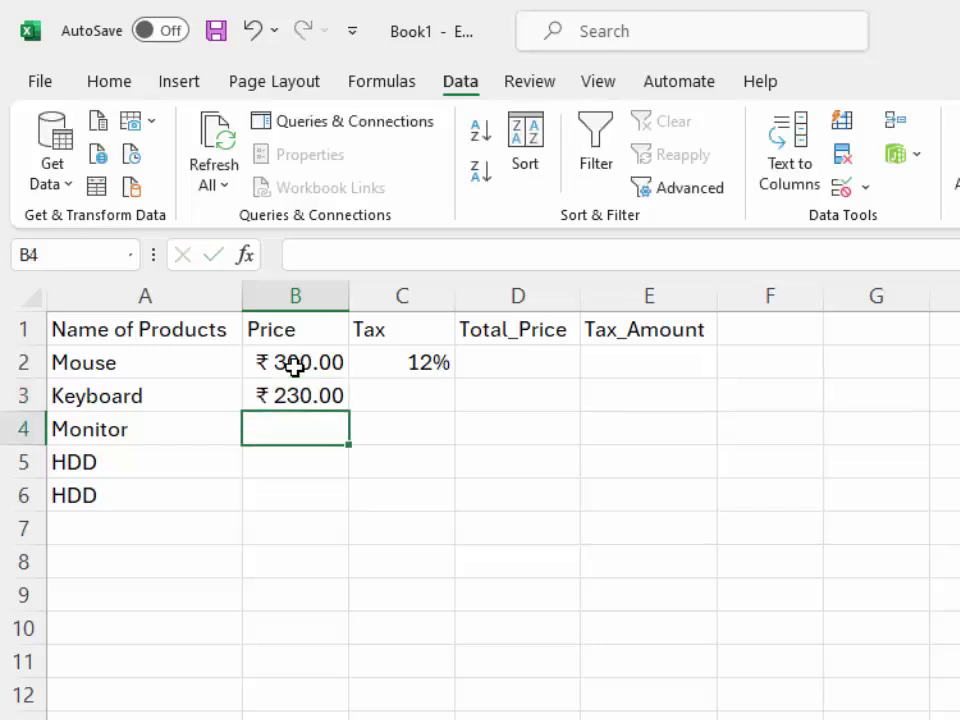
text(5000)
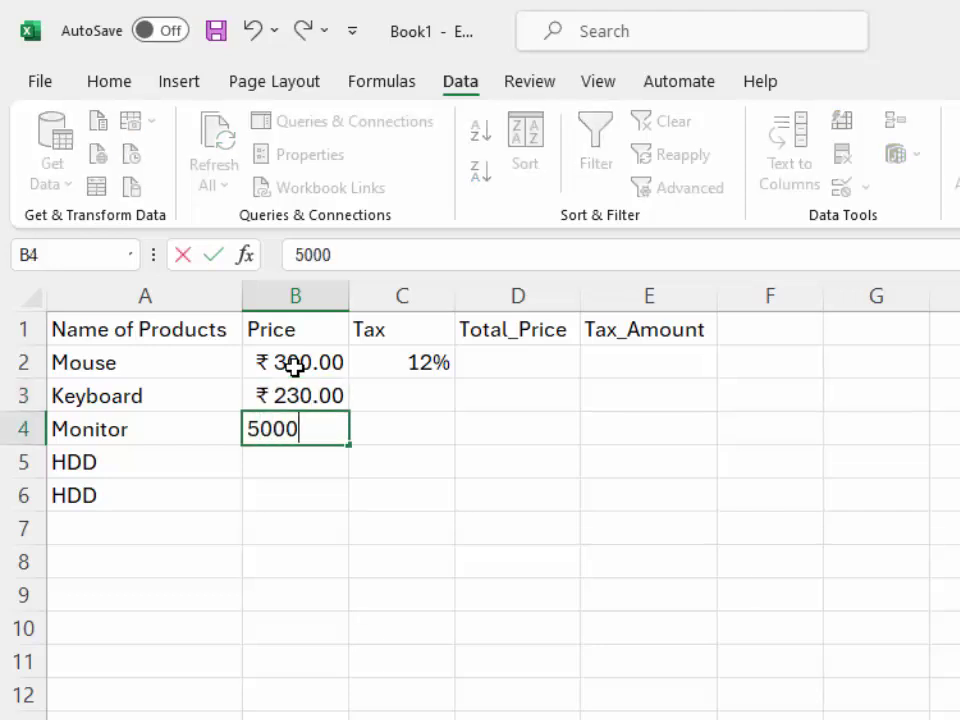
key(Return)
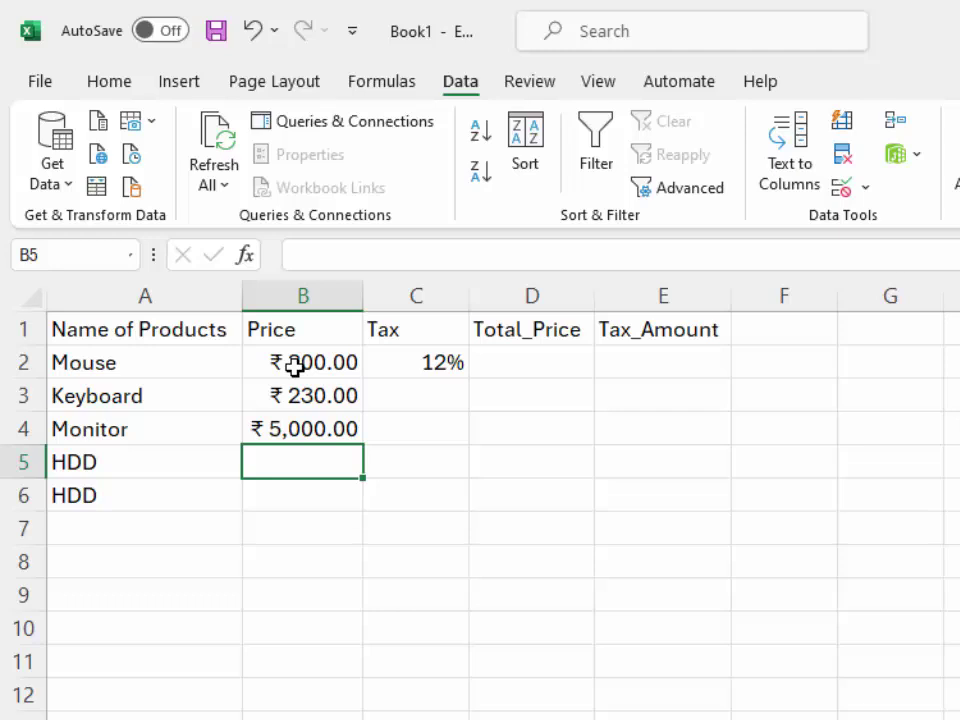
text(2000)
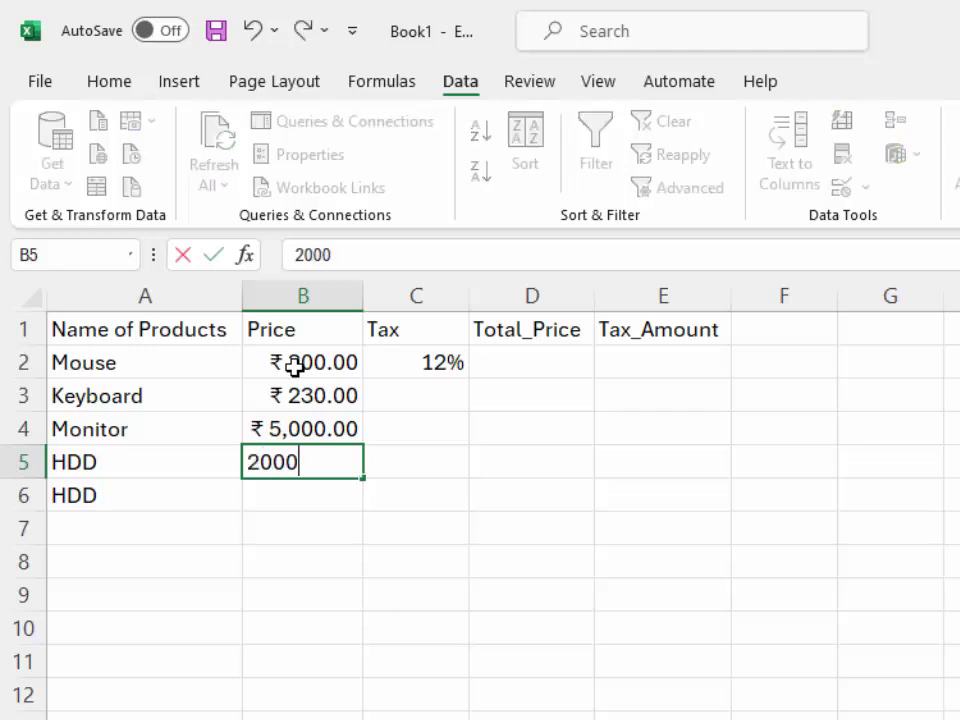
key(Return)
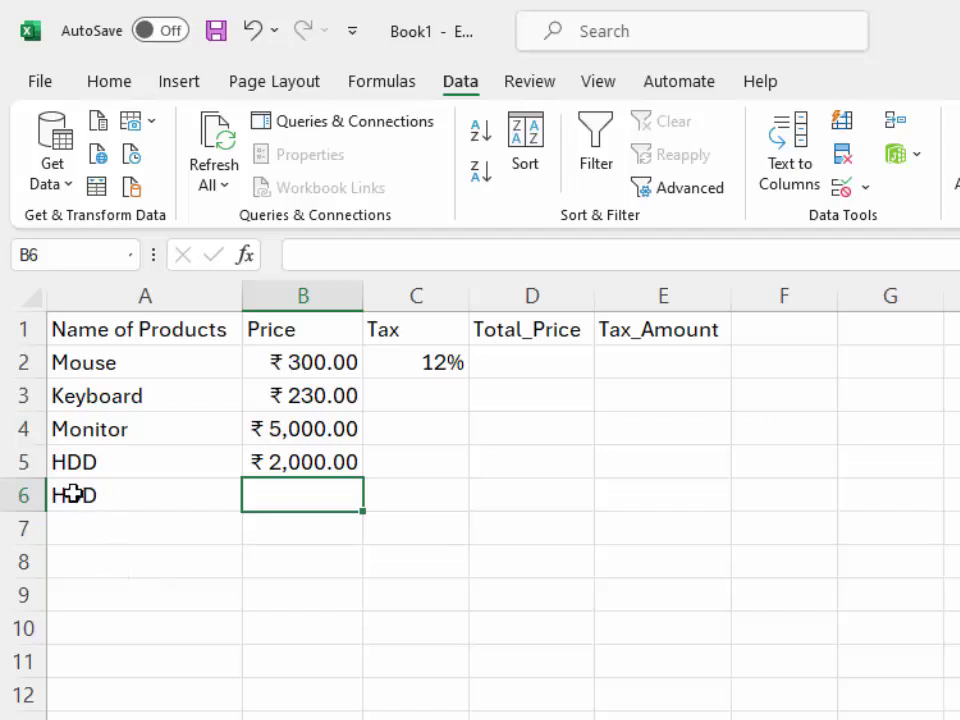
- Change row 6's product from HDD to SSD and enter its price 3000
click(64, 497)
double_click(66, 498)
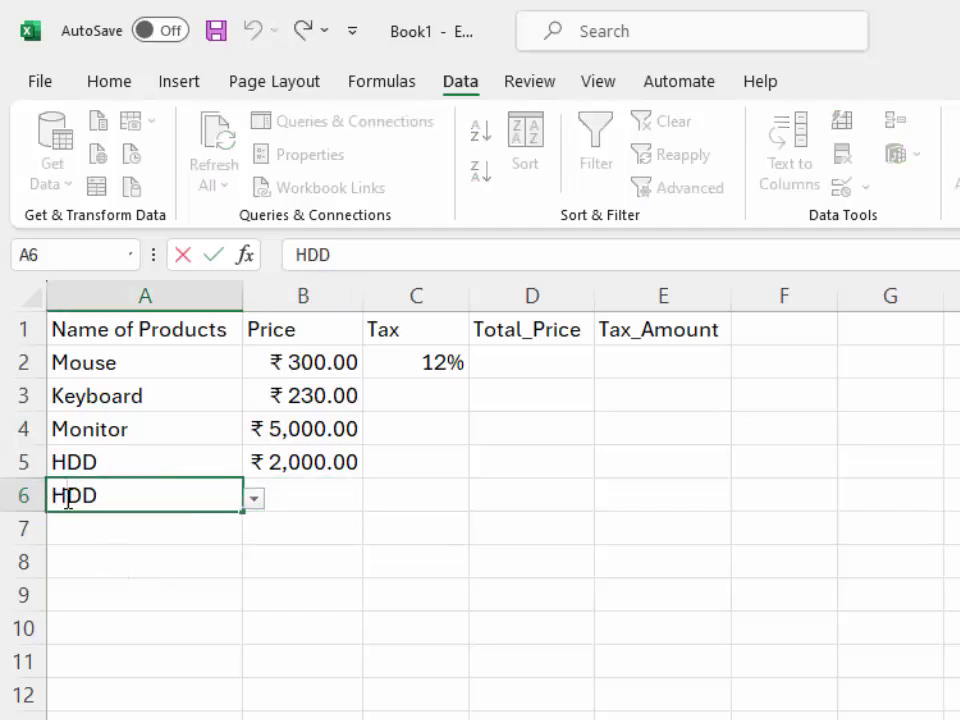
click(256, 499)
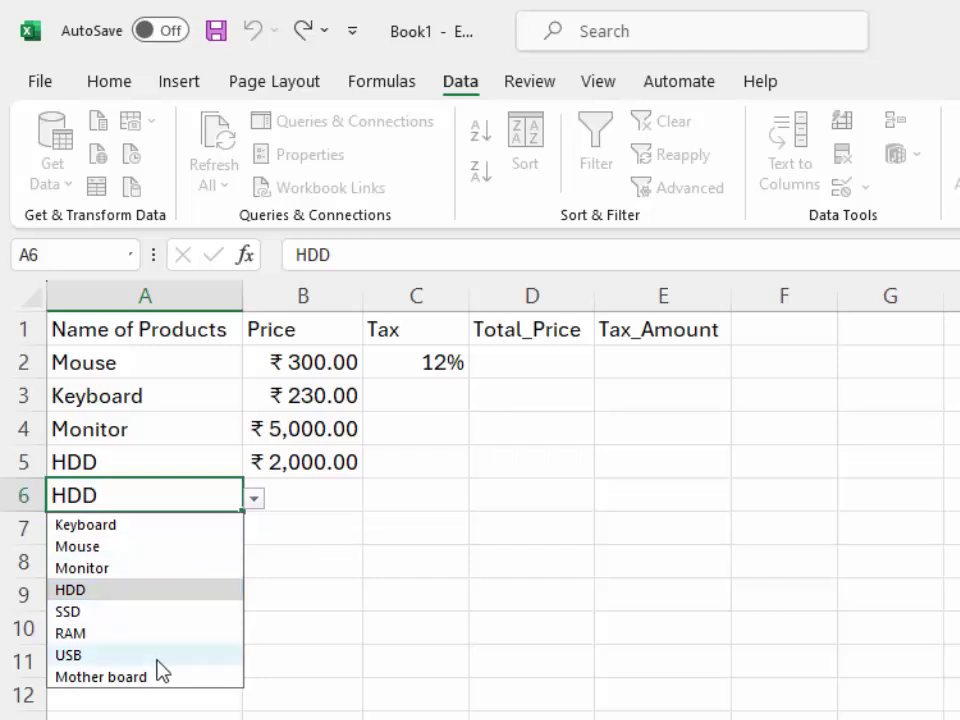
click(133, 611)
click(298, 491)
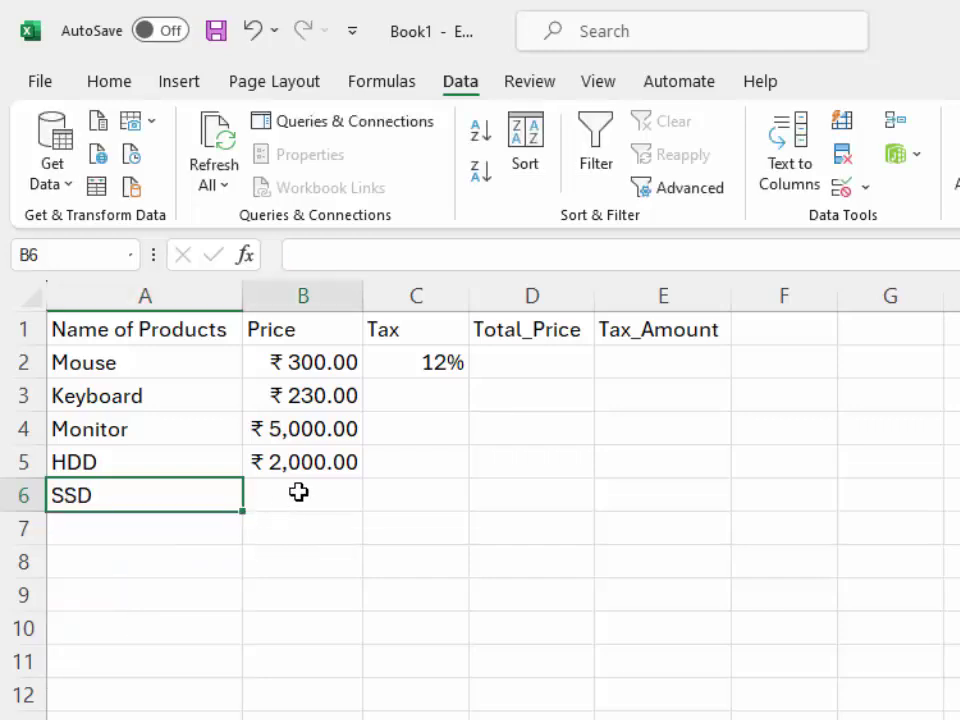
text(3000)
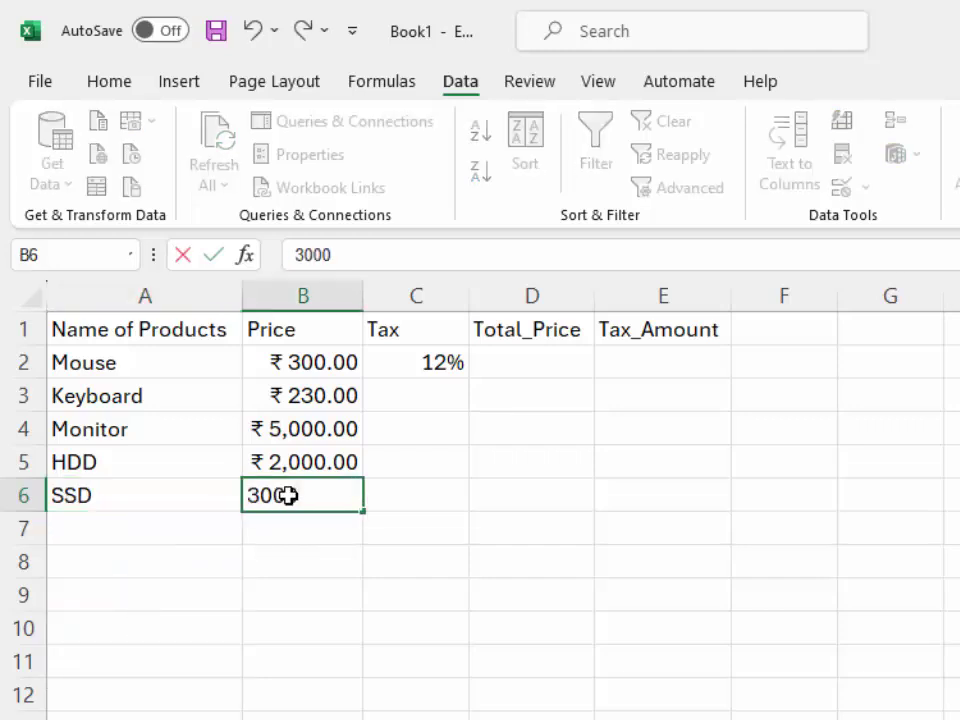
- Commit SSD's price of 3000 in B6
click(435, 364)
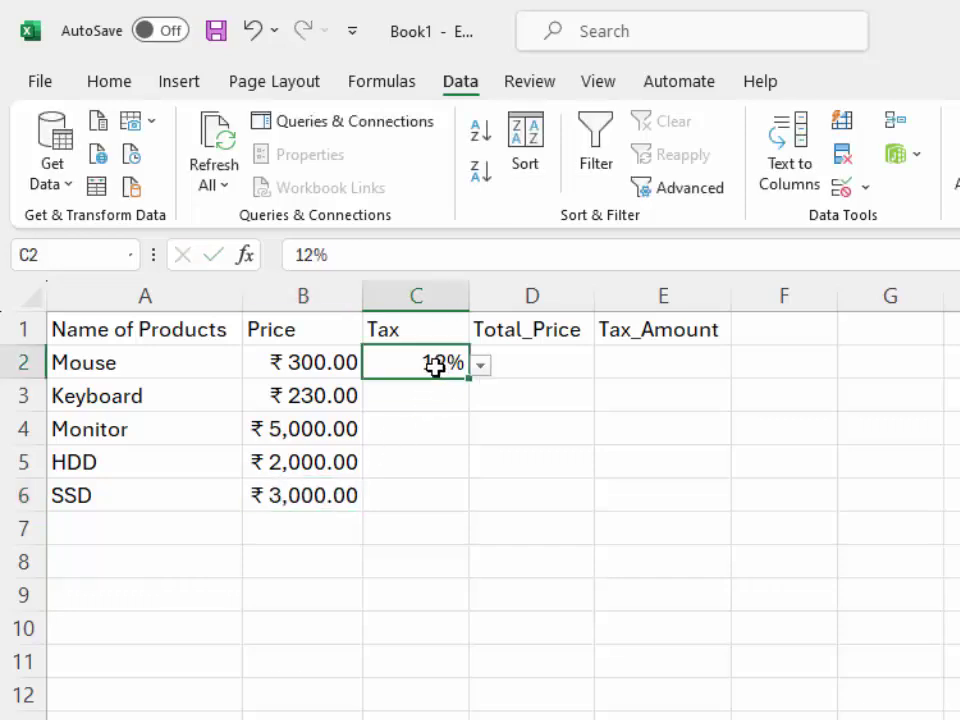
click(541, 369)
click(541, 369)
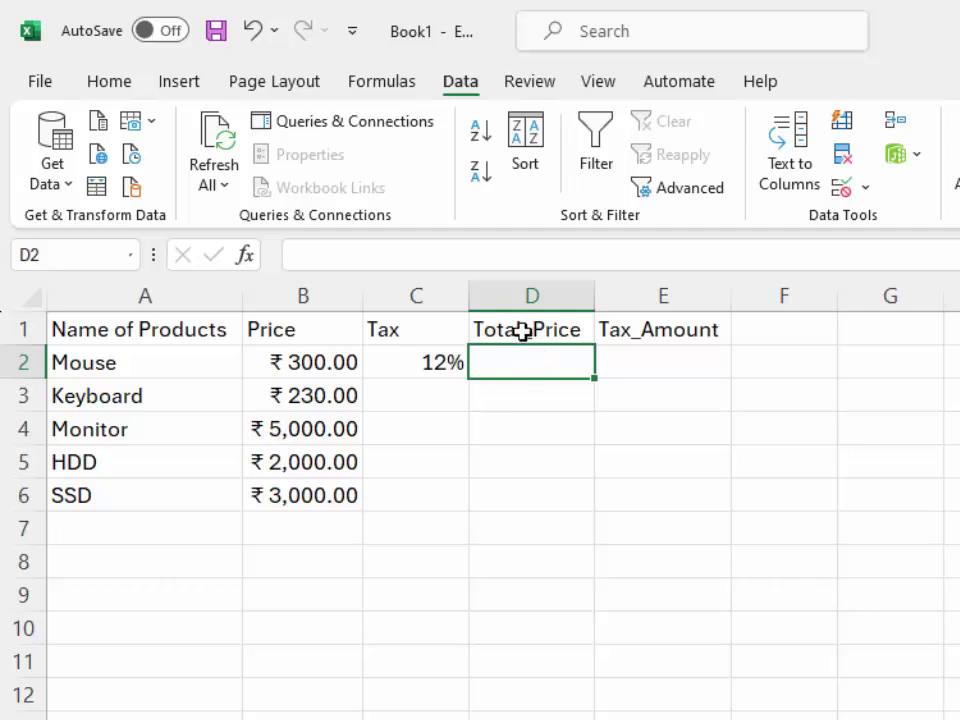
- Insert a blank column before Tax, undoing an accidental insert before Total_Price
right_click(494, 294)
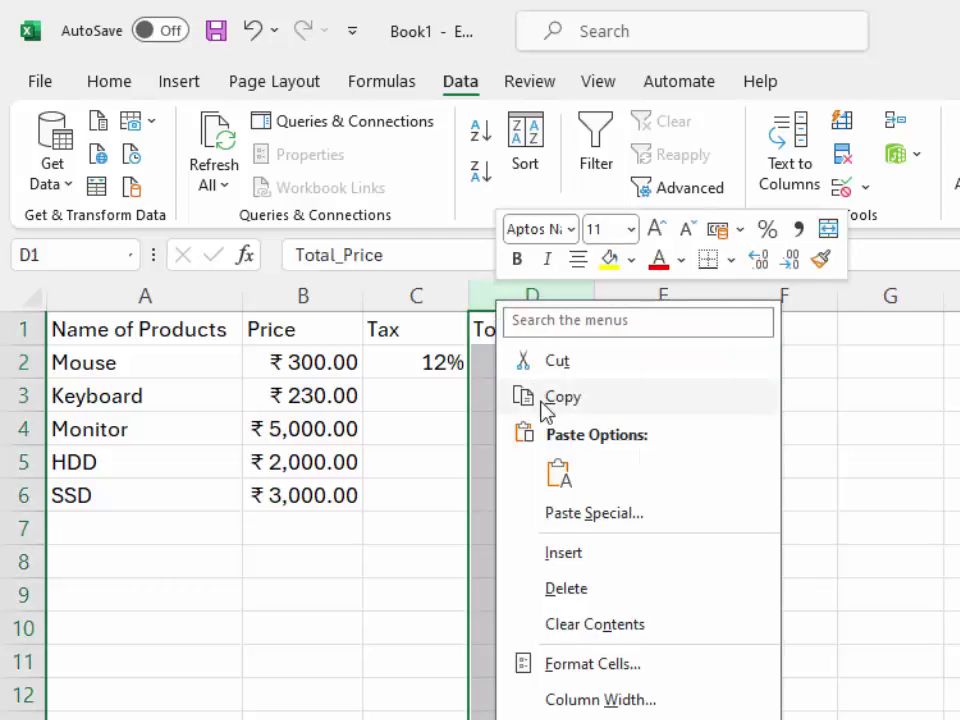
click(565, 566)
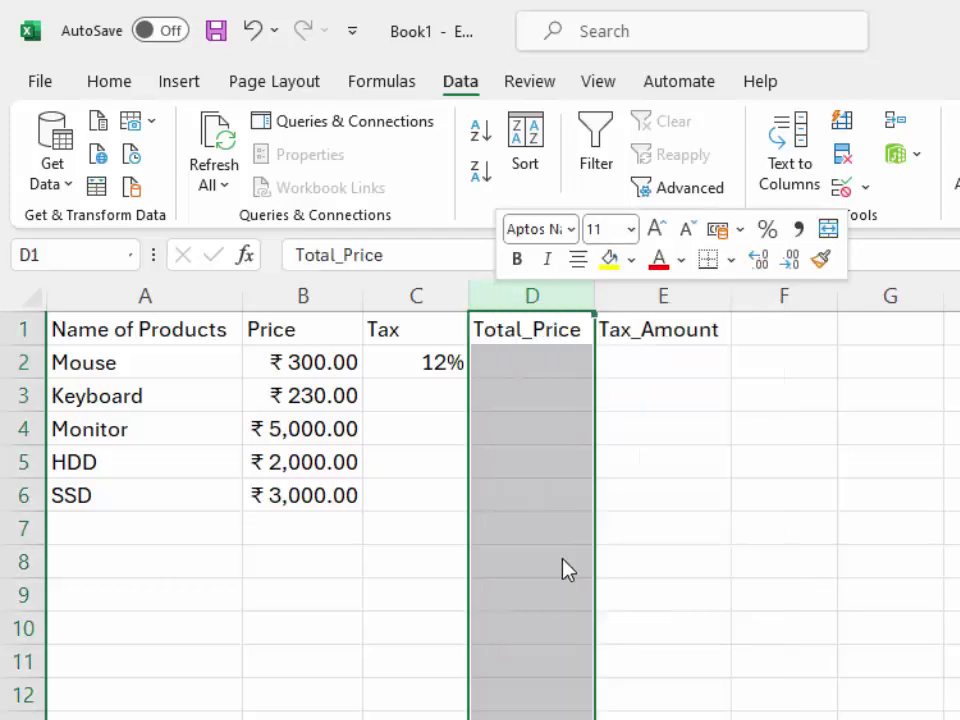
click(506, 337)
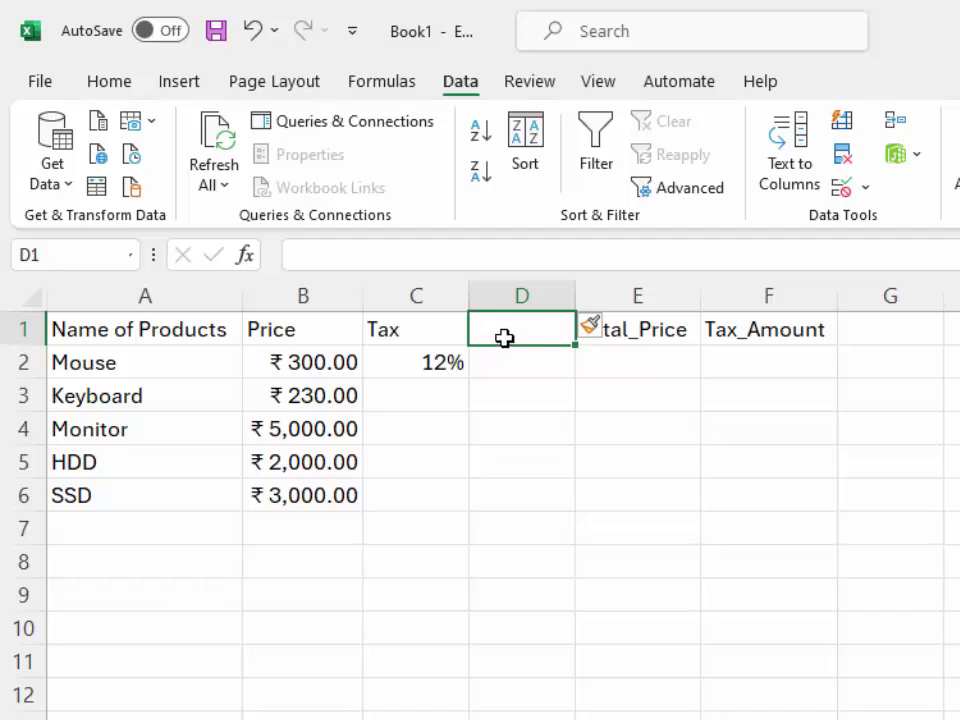
key(ctrl+z)
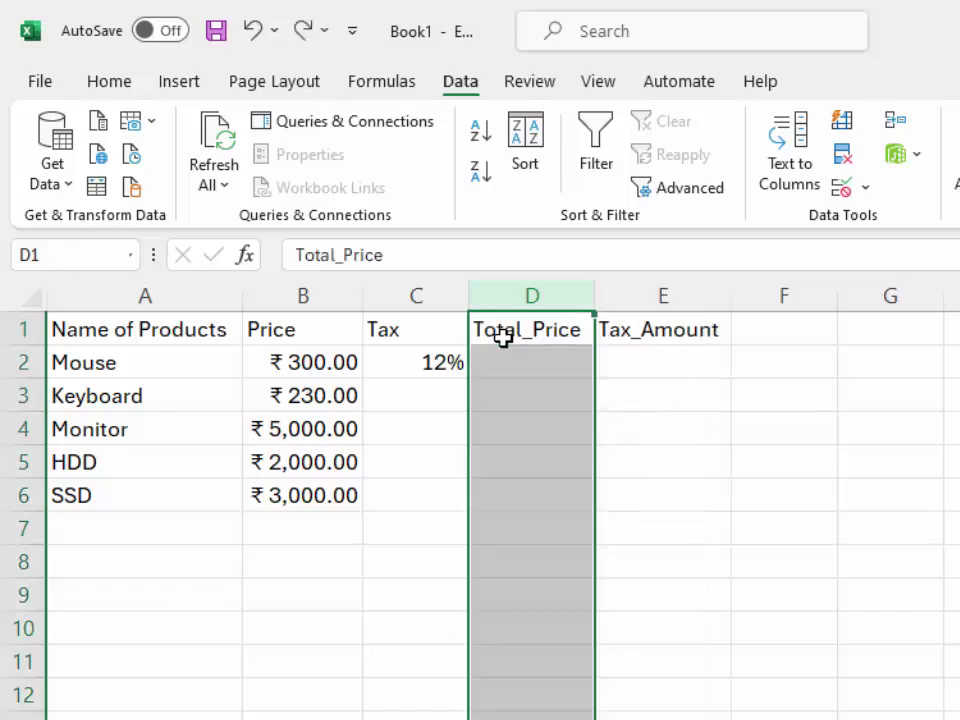
right_click(401, 295)
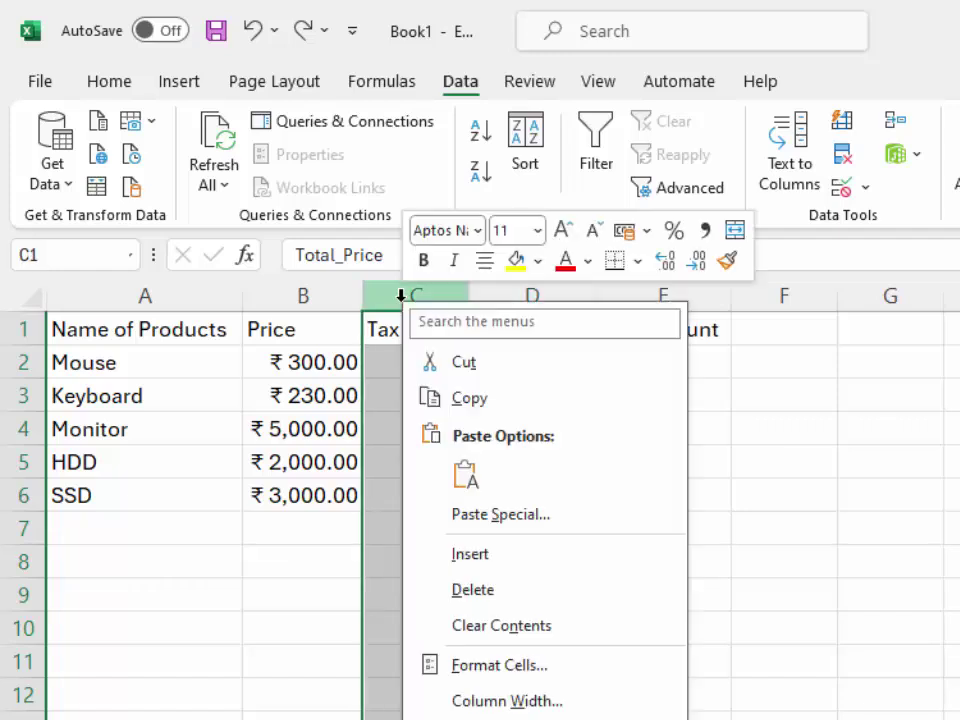
click(489, 553)
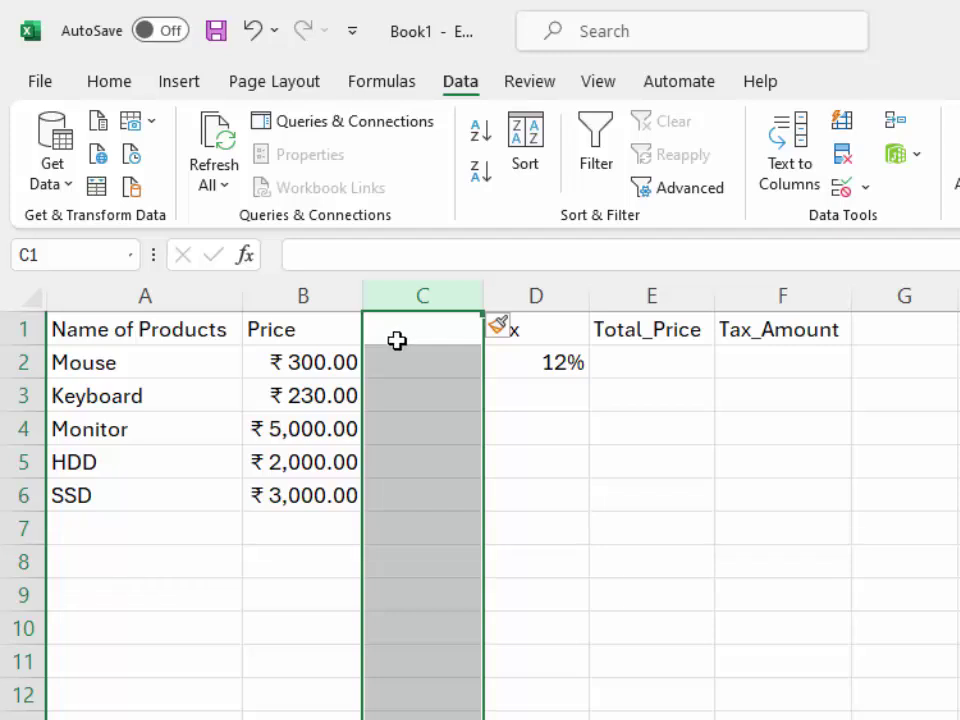
click(397, 341)
- Head column C 'Qty' and enter quantities 6, 5, 4, 8 and 9 in C2:C6
text(Q)
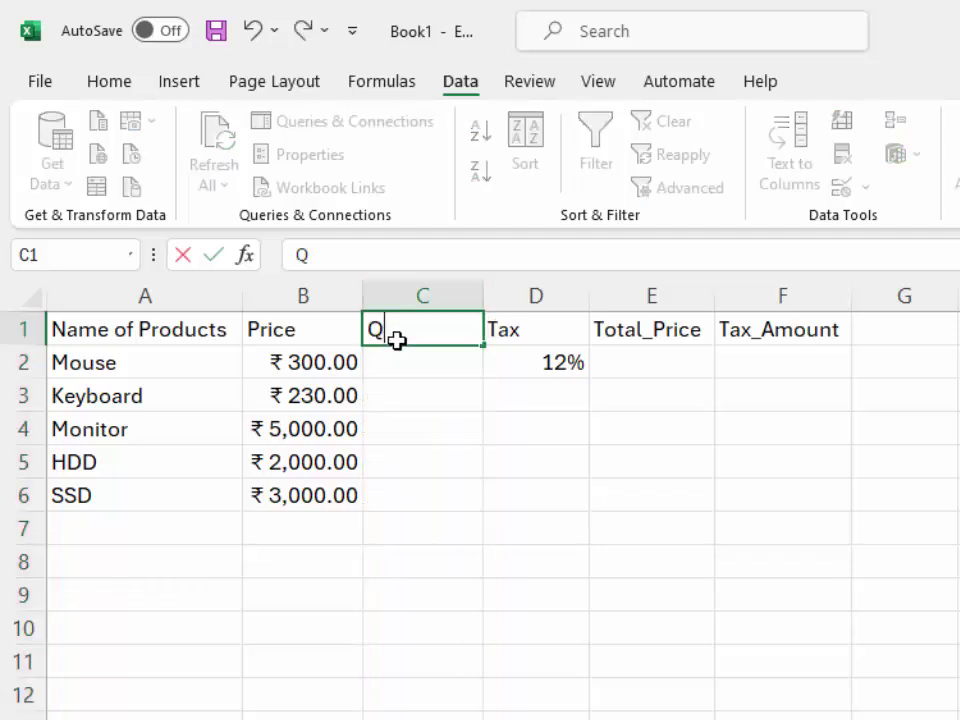
text(ty)
click(423, 370)
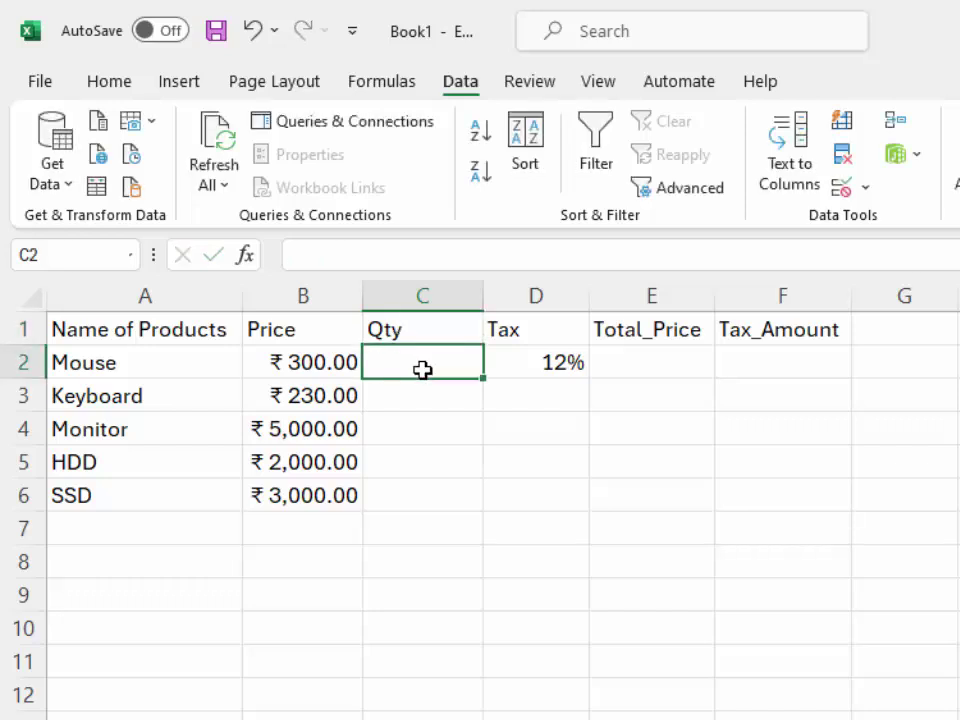
text(6)
key(Return)
text(5)
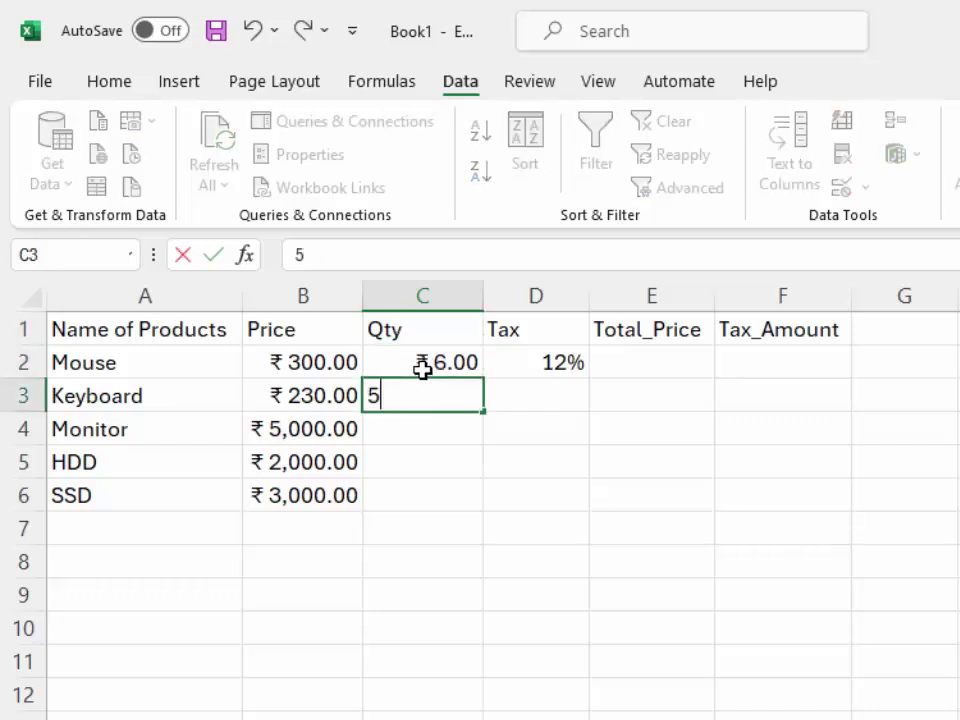
key(Return)
text(4)
key(Return)
text(8)
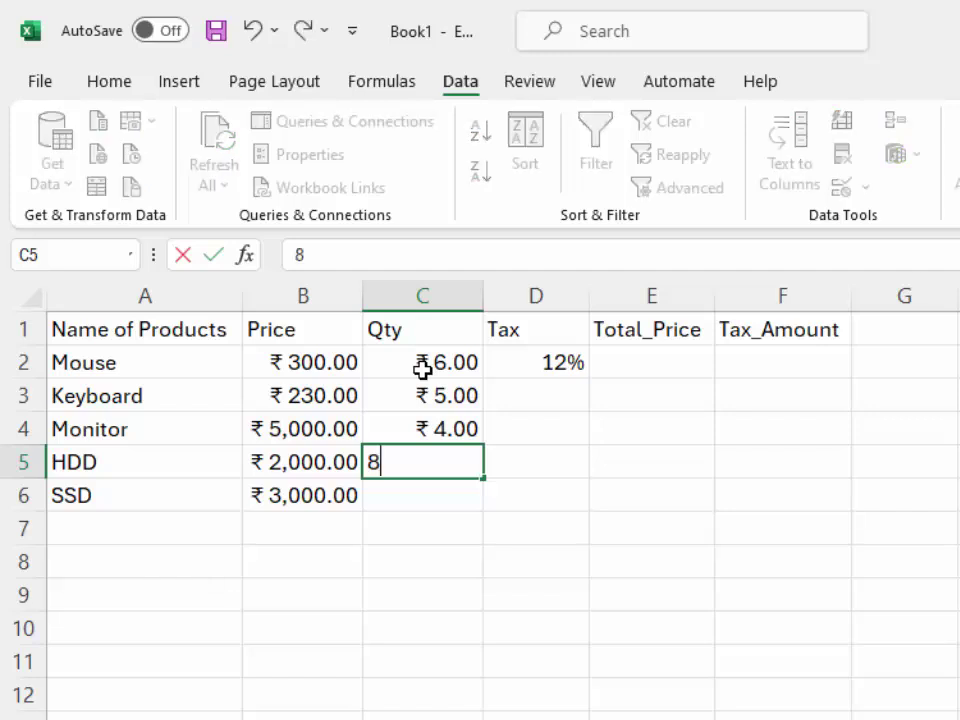
key(Return)
text(9)
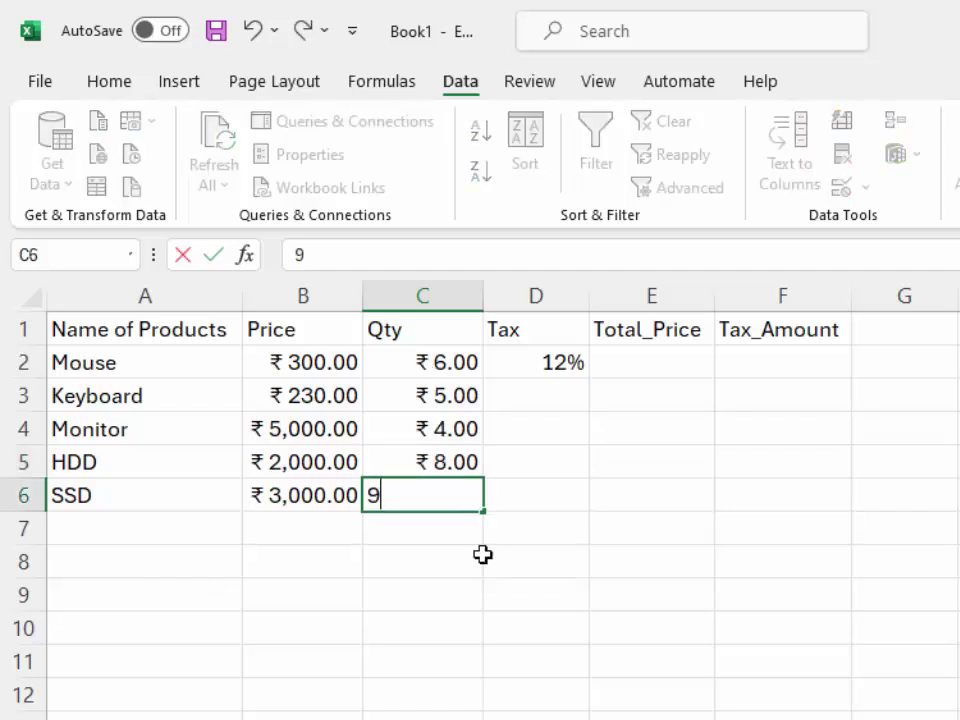
click(536, 628)
click(651, 364)
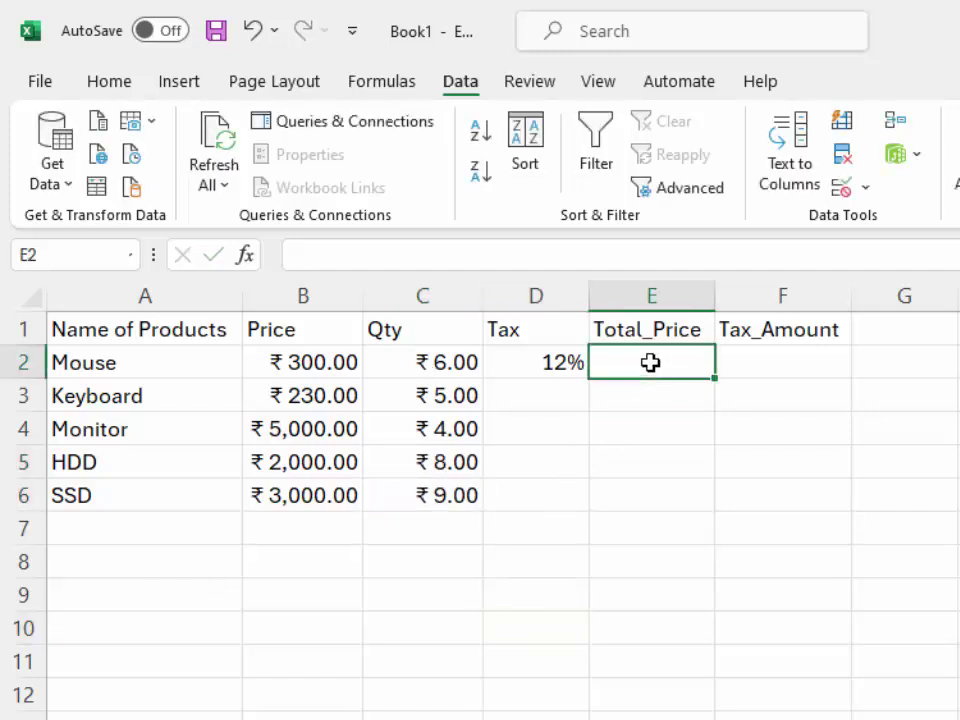
- Enter =B2*C2 in E2 to give the Mouse Total_Price of 1800
text(=)
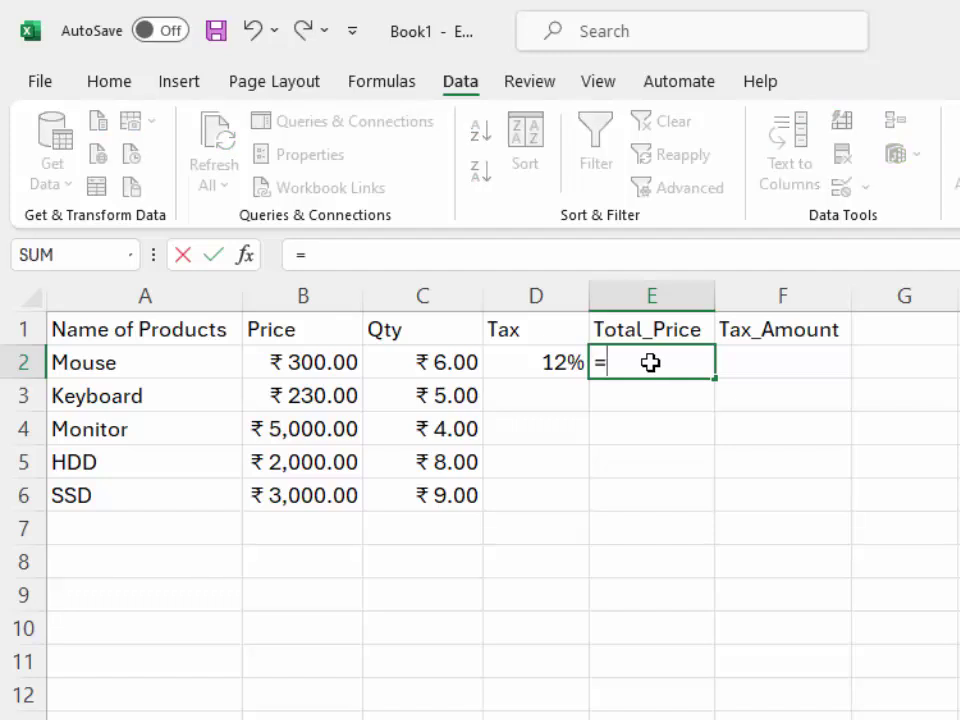
click(305, 362)
text(*)
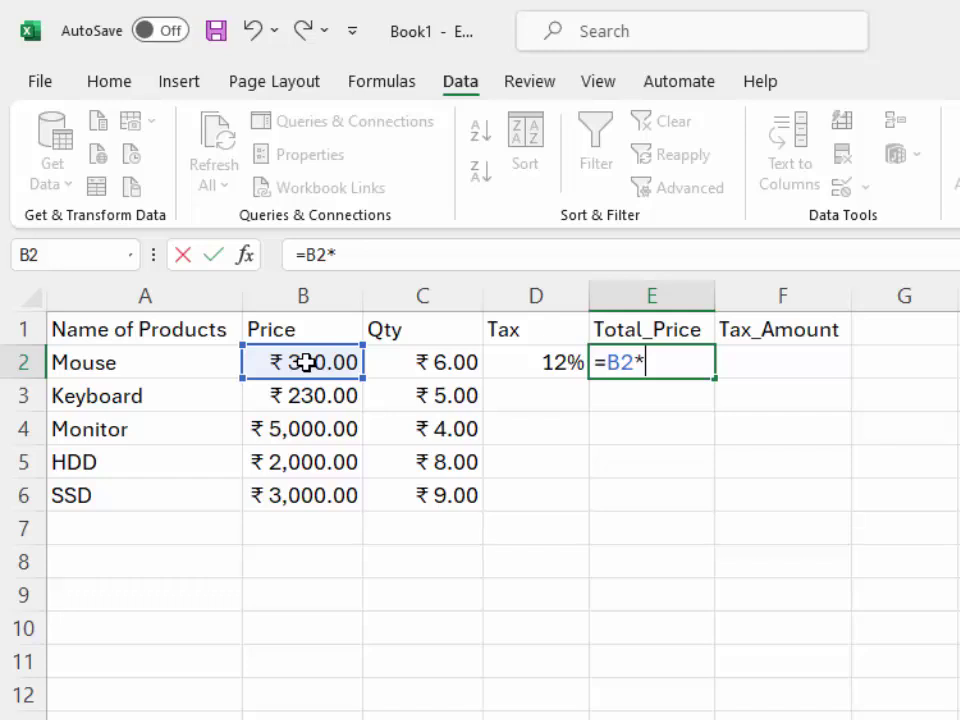
click(434, 364)
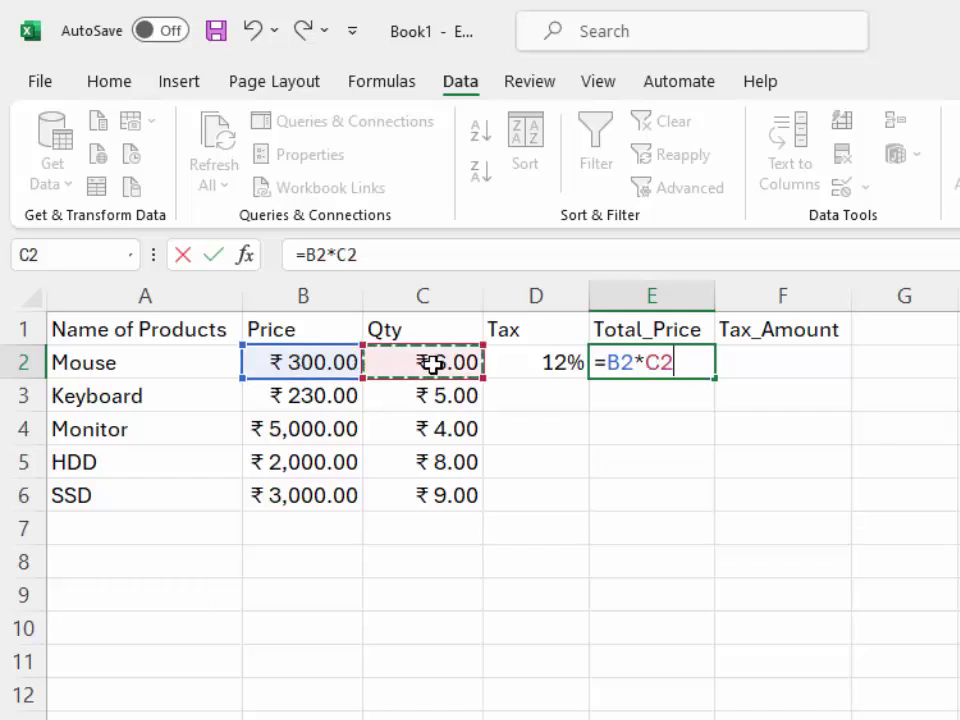
key(Return)
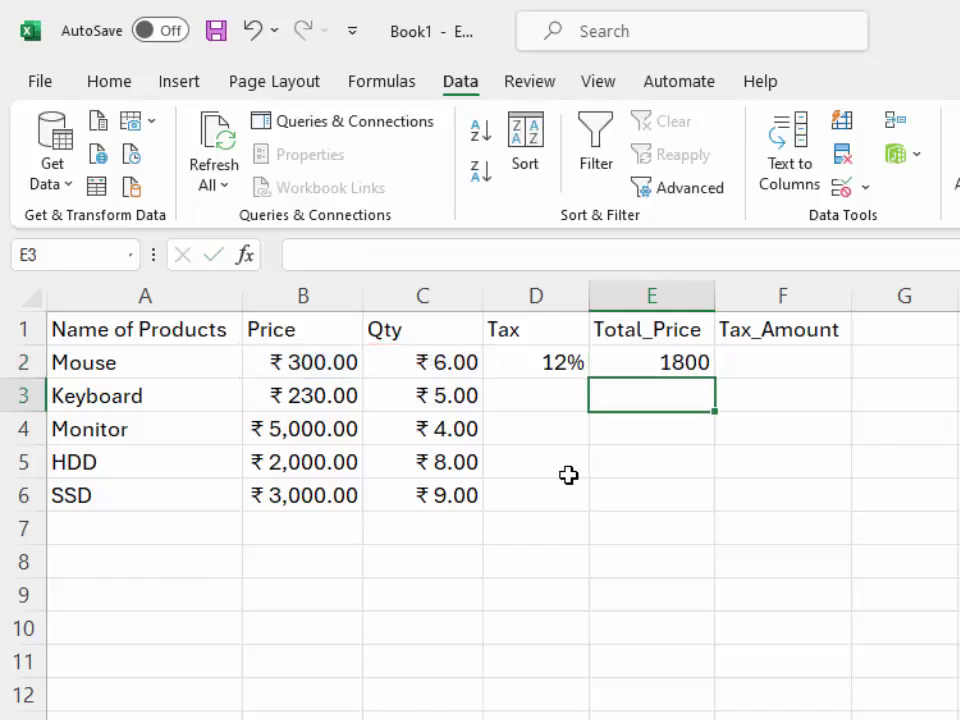
- Set the Tax rate to 12% for Keyboard and 28% for Monitor
click(531, 395)
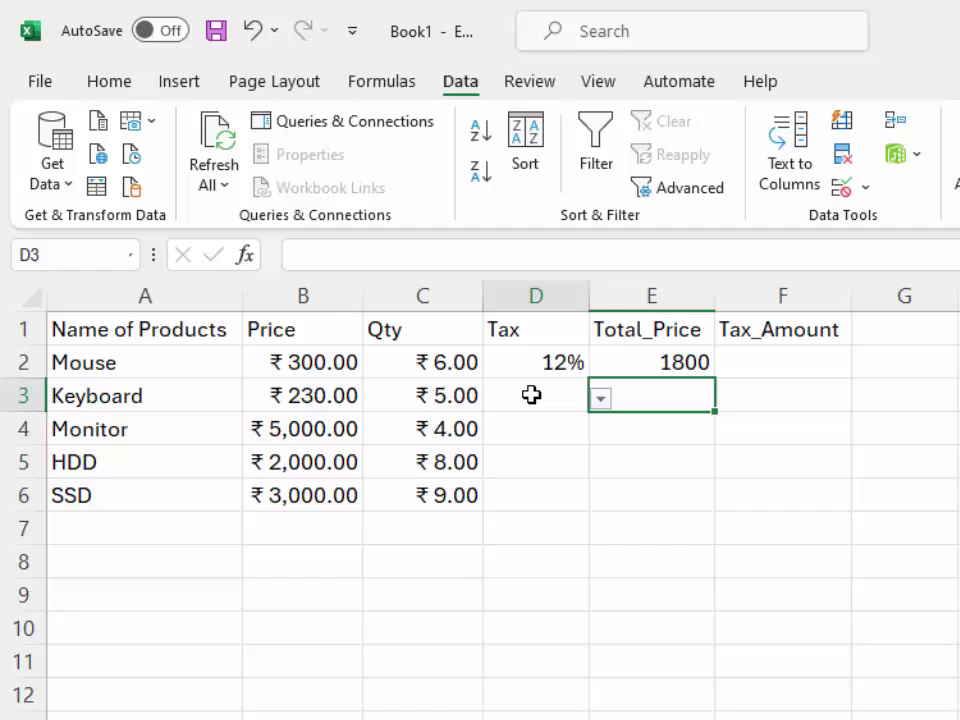
click(601, 398)
click(568, 472)
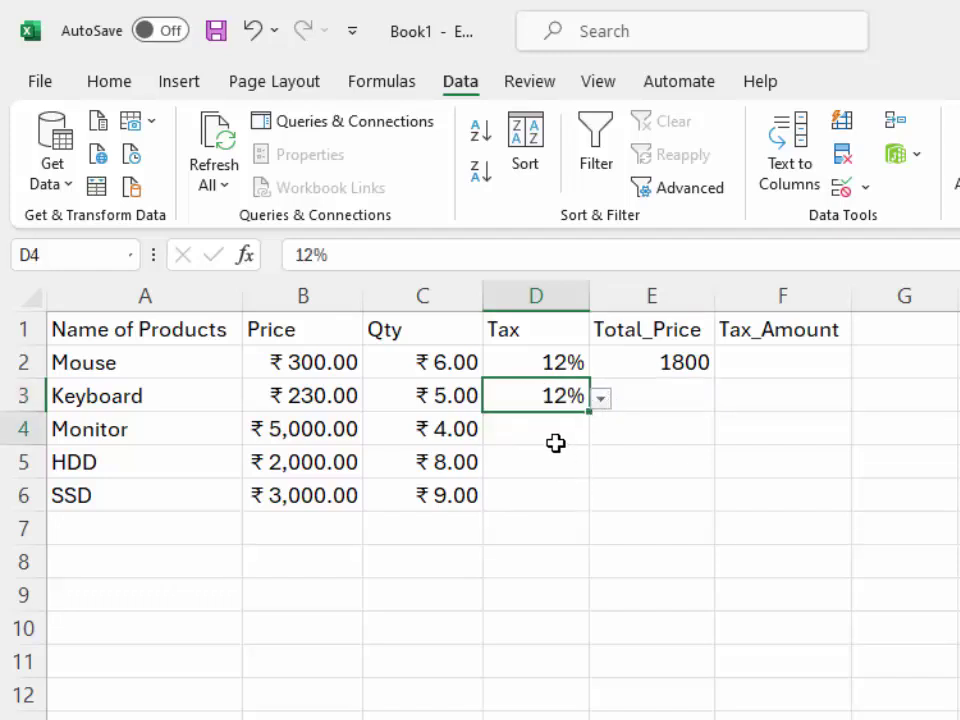
click(555, 443)
click(603, 436)
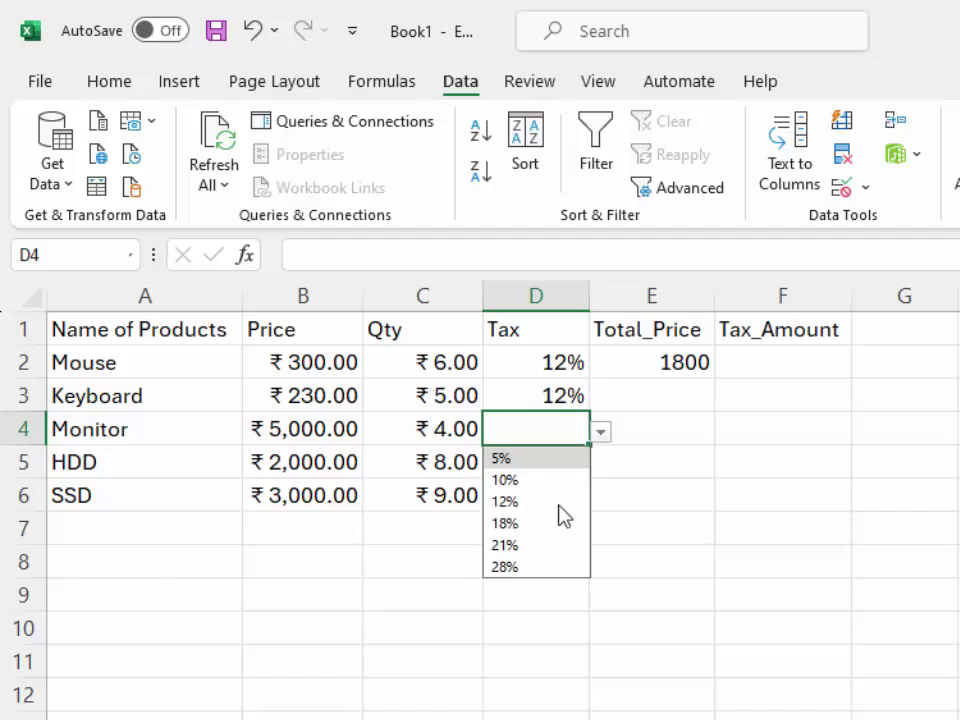
click(523, 567)
- Set HDD's Tax to 18% and SSD's Tax to 28%, then reselect E2
click(540, 472)
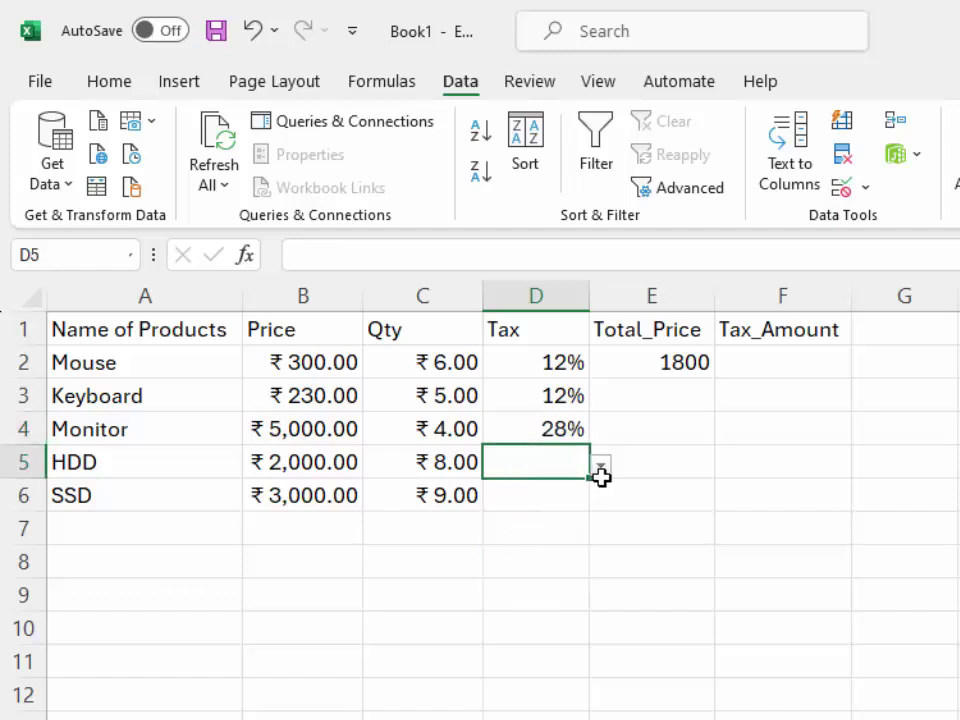
click(600, 466)
click(553, 558)
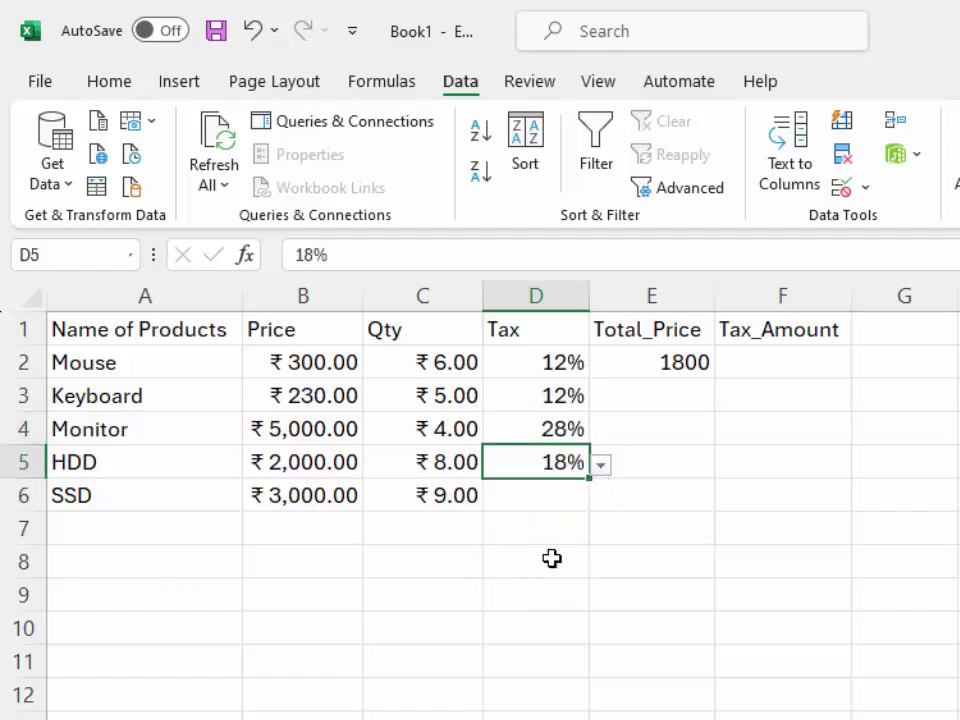
click(542, 491)
click(601, 503)
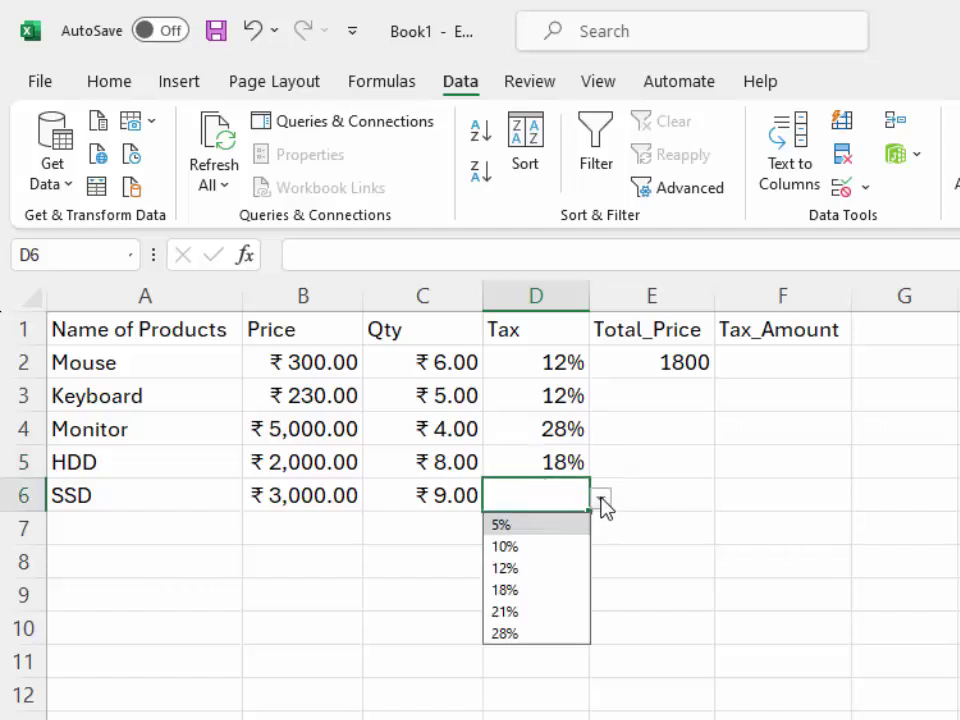
click(528, 633)
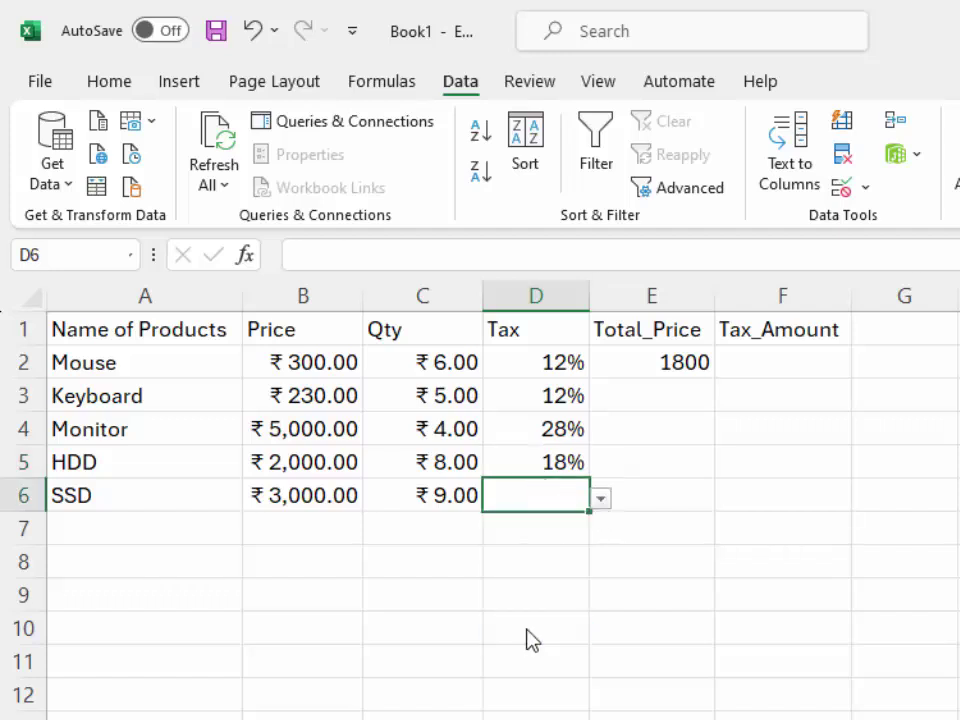
click(681, 396)
click(690, 369)
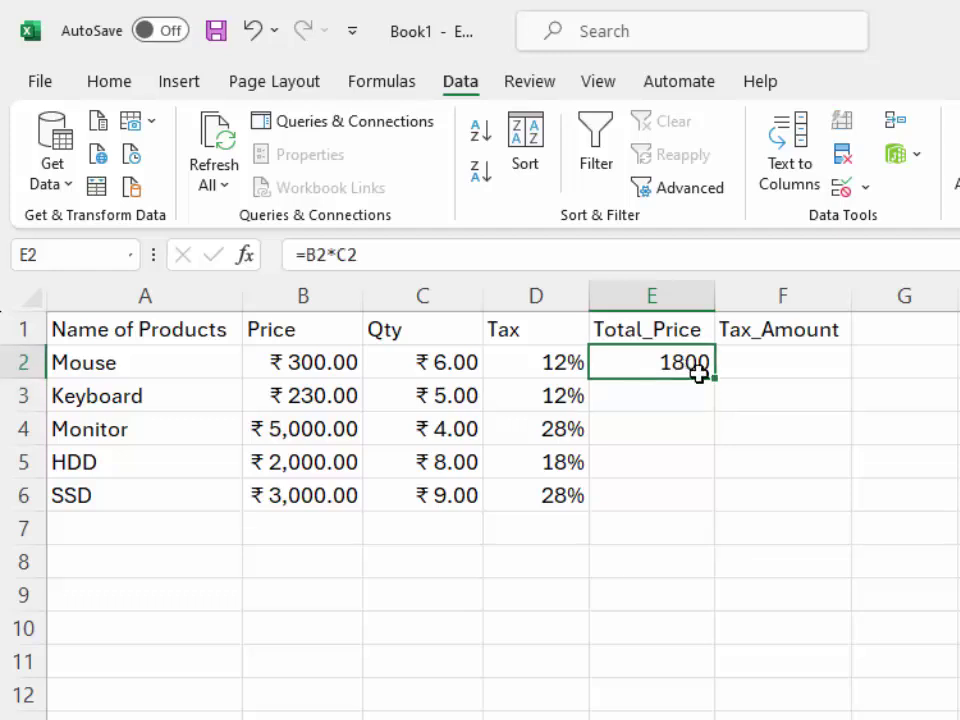
- Copy Total_Price down to all five products and enter =E2*D2 in F2 for Tax_Amount
double_click(716, 378)
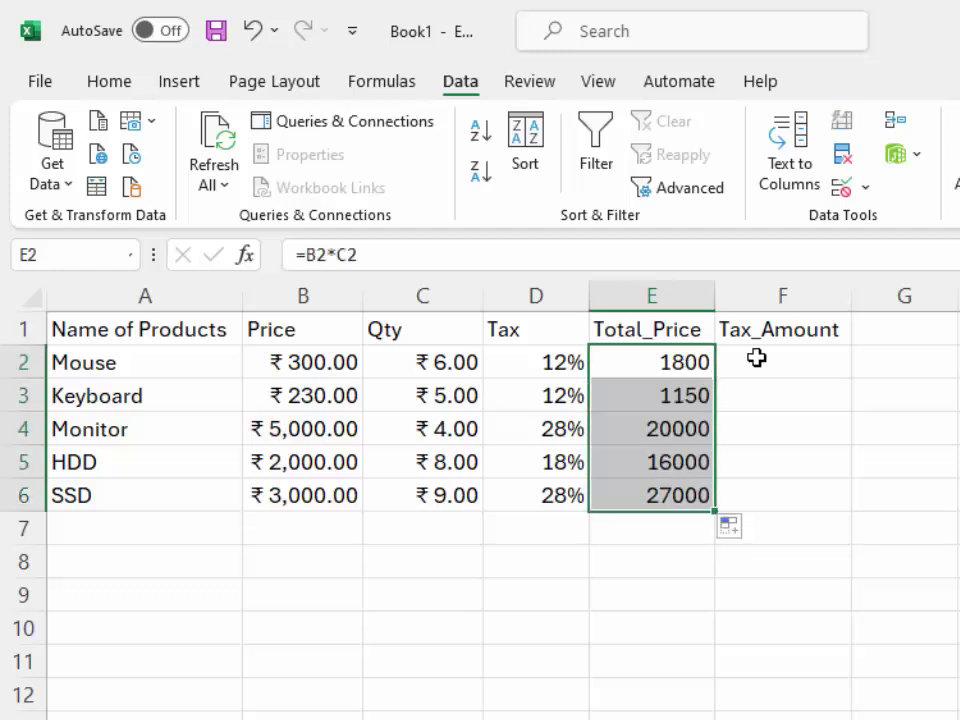
click(758, 359)
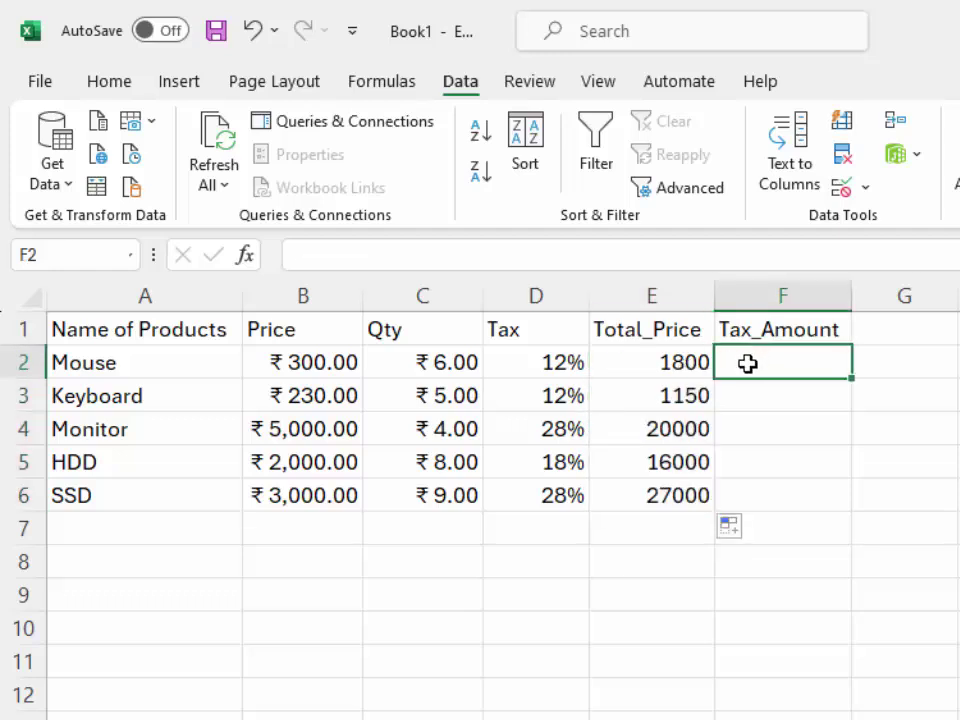
text(=)
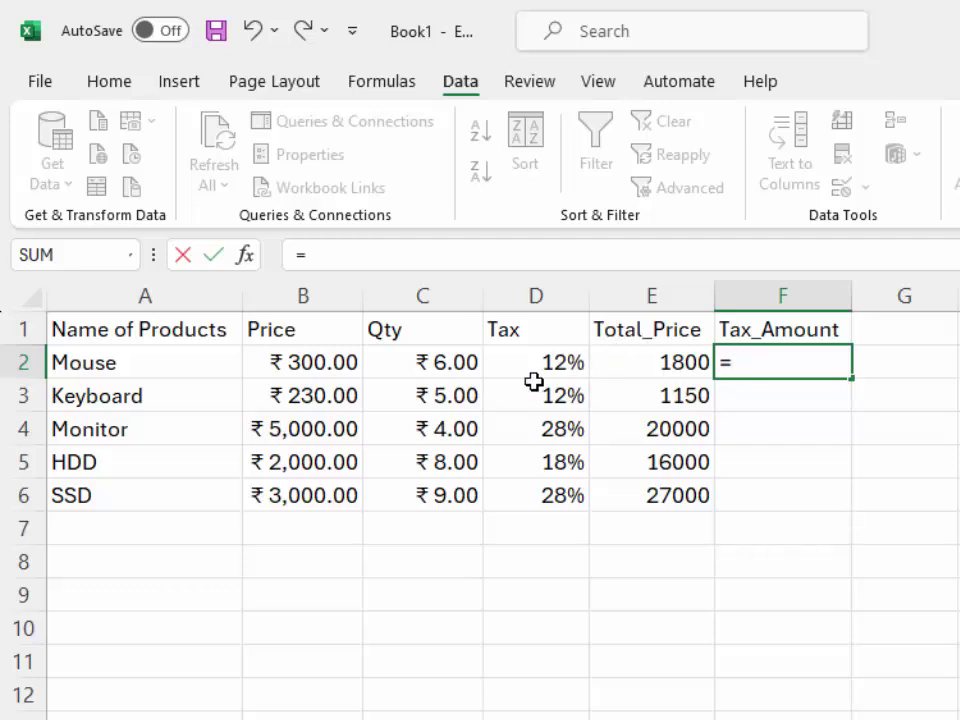
click(679, 361)
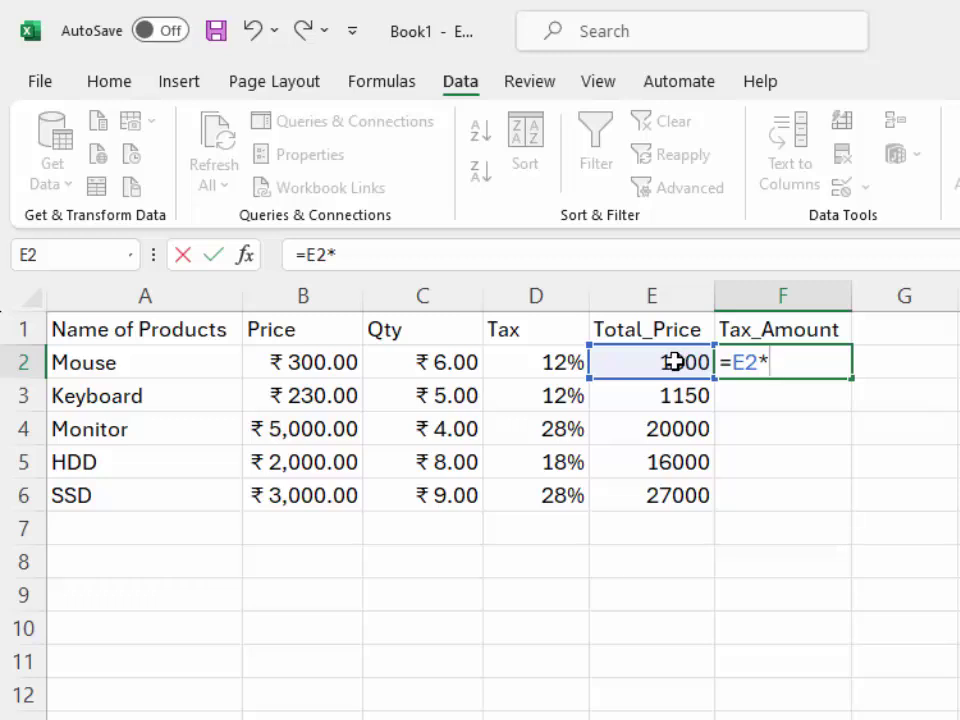
click(568, 363)
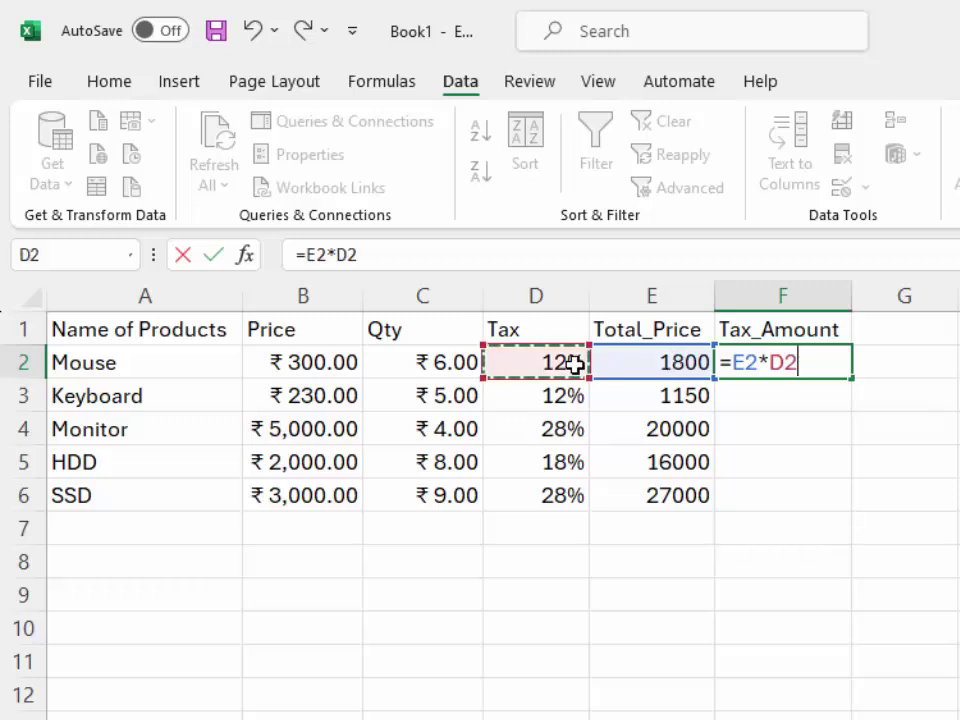
key(Return)
- Fill the Tax_Amount formula down every row and select the whole product table
click(833, 362)
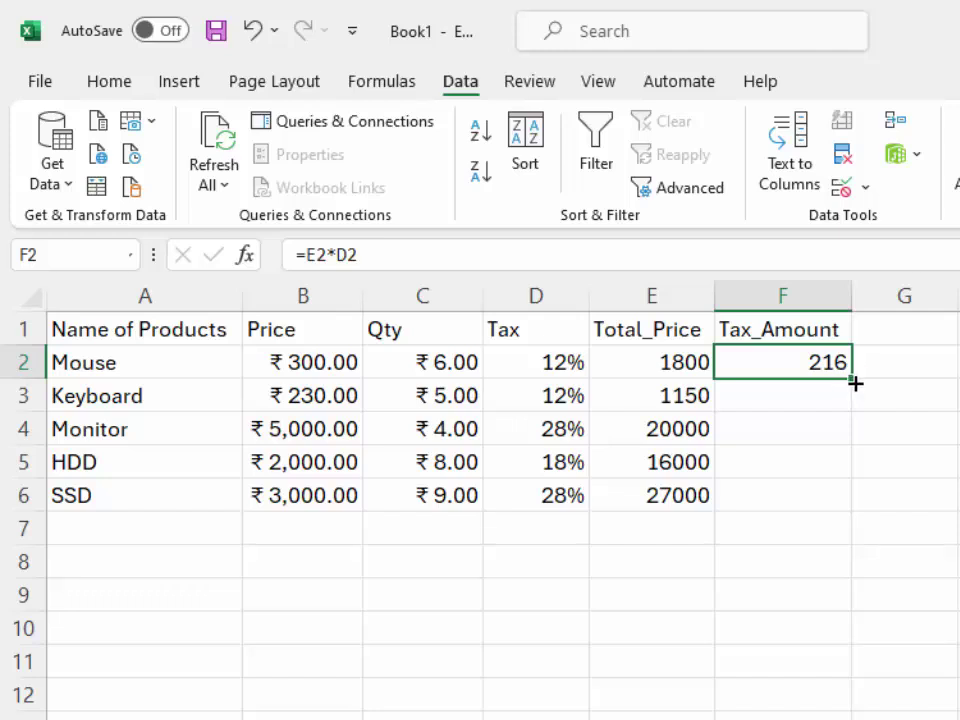
double_click(853, 376)
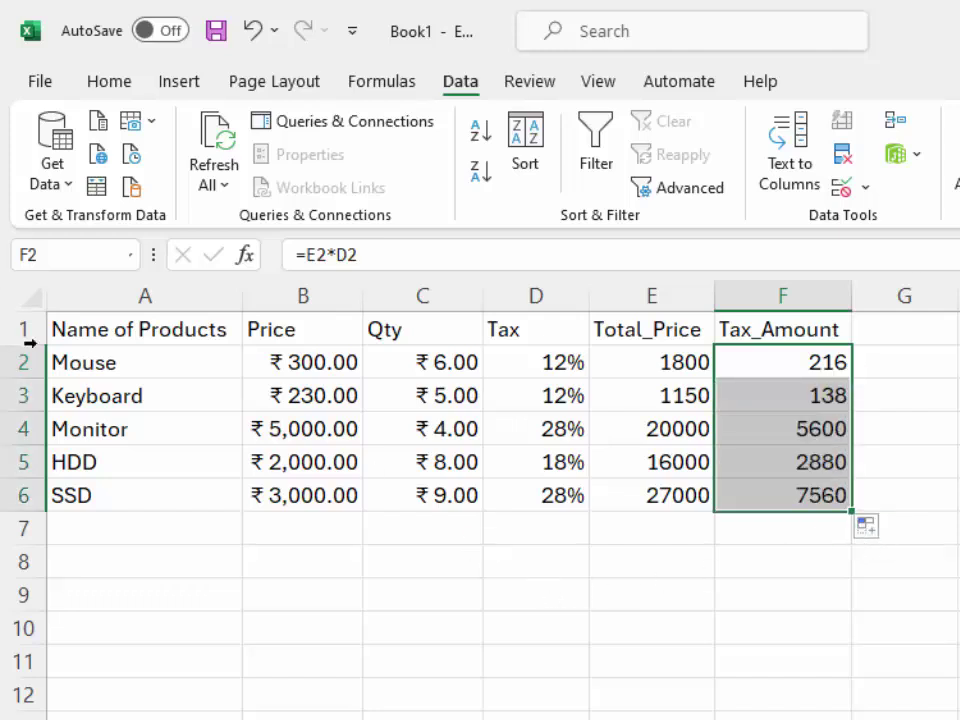
click(466, 431)
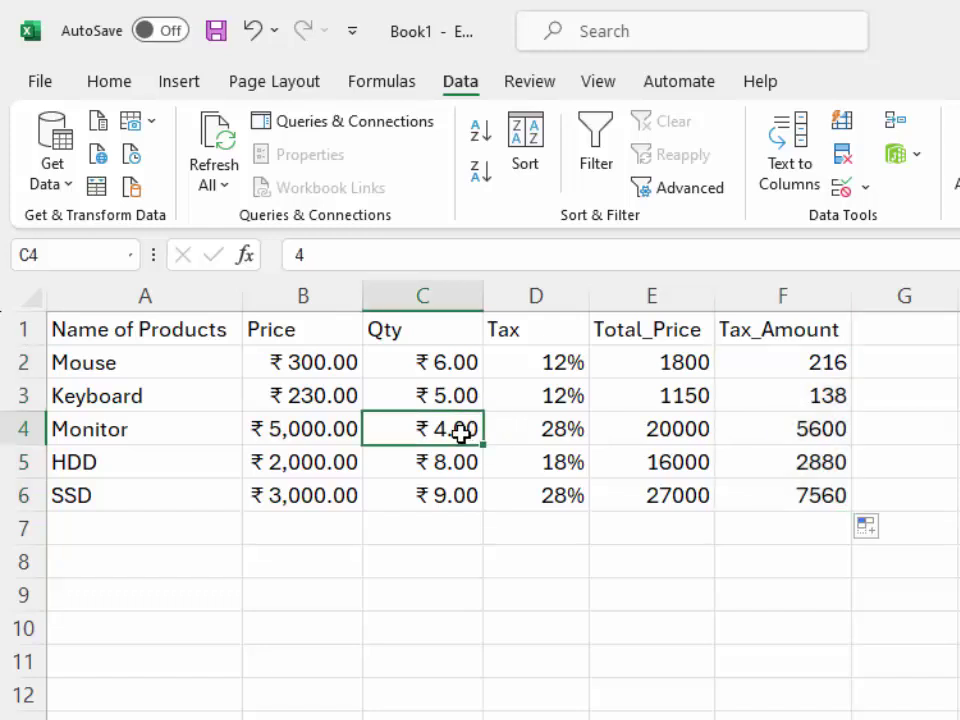
key(ctrl+a)
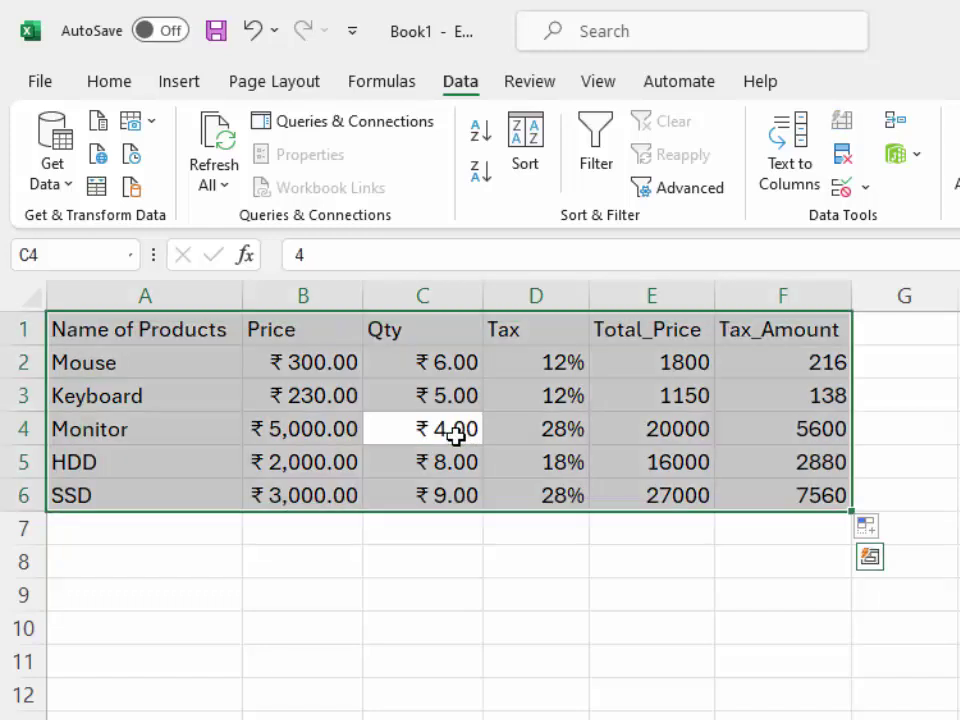
key(alt+h)
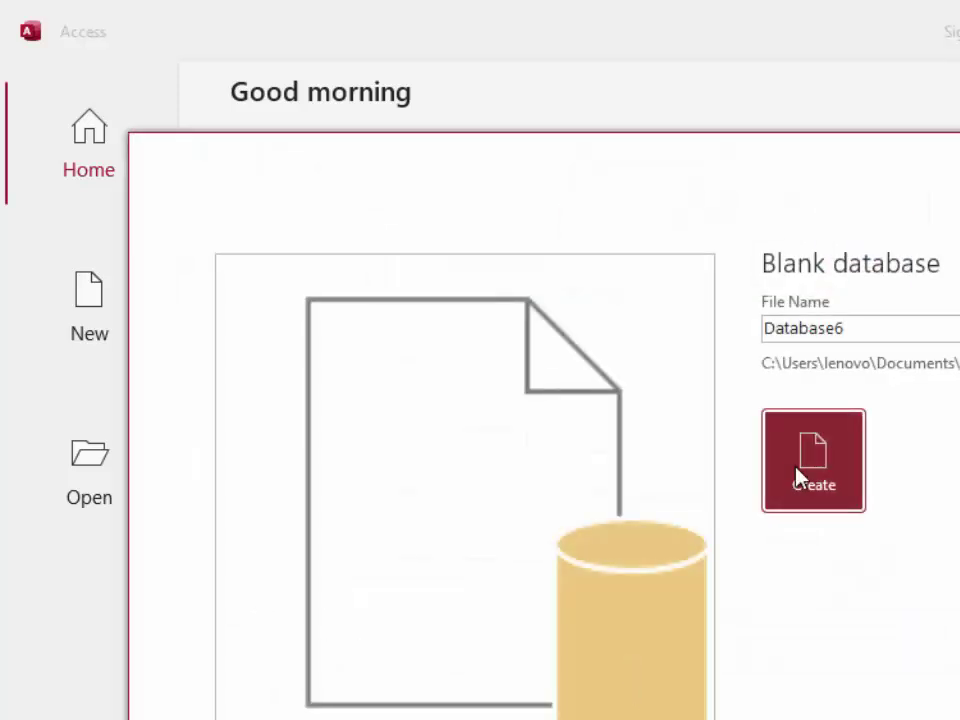
- Create the blank database Database6 from the Access start screen
click(800, 478)
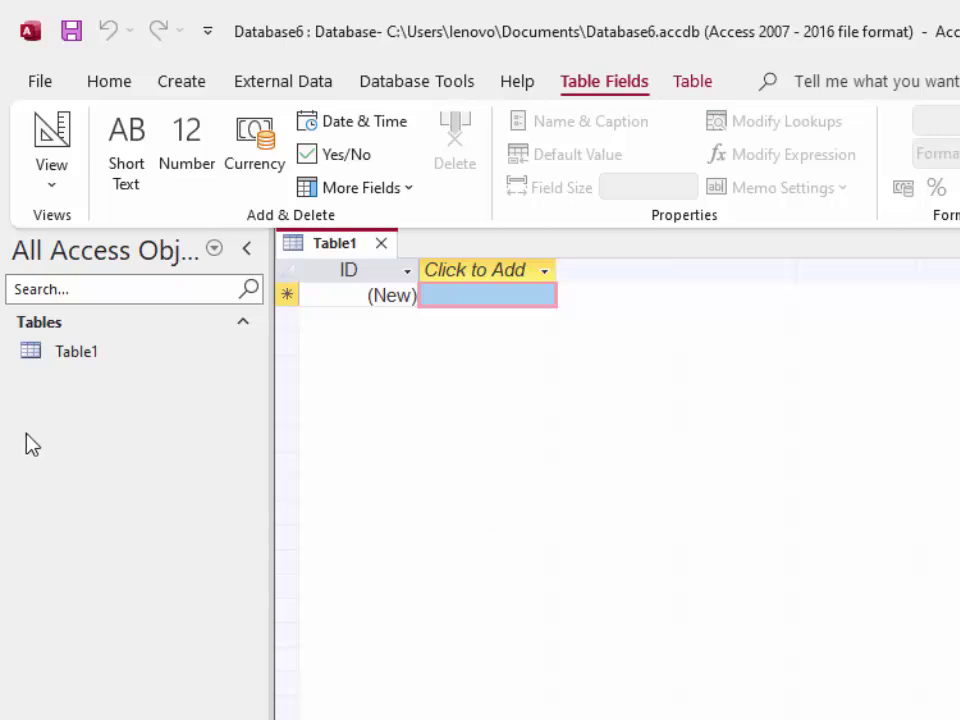
- Switch Table1 to Design View, saving it under the name Product
click(38, 112)
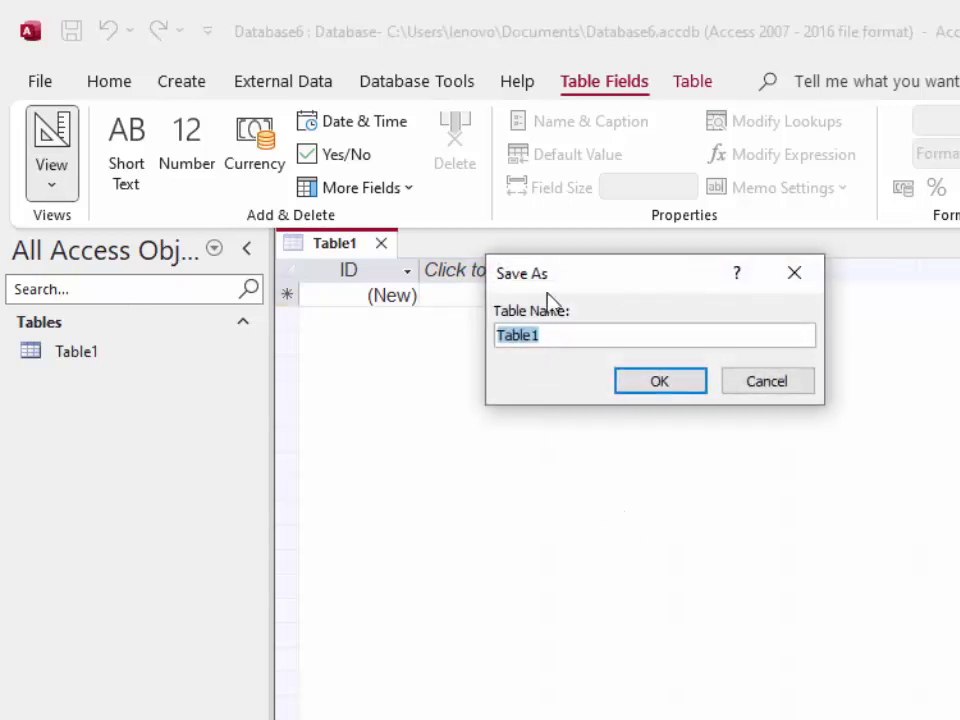
click(794, 272)
click(124, 93)
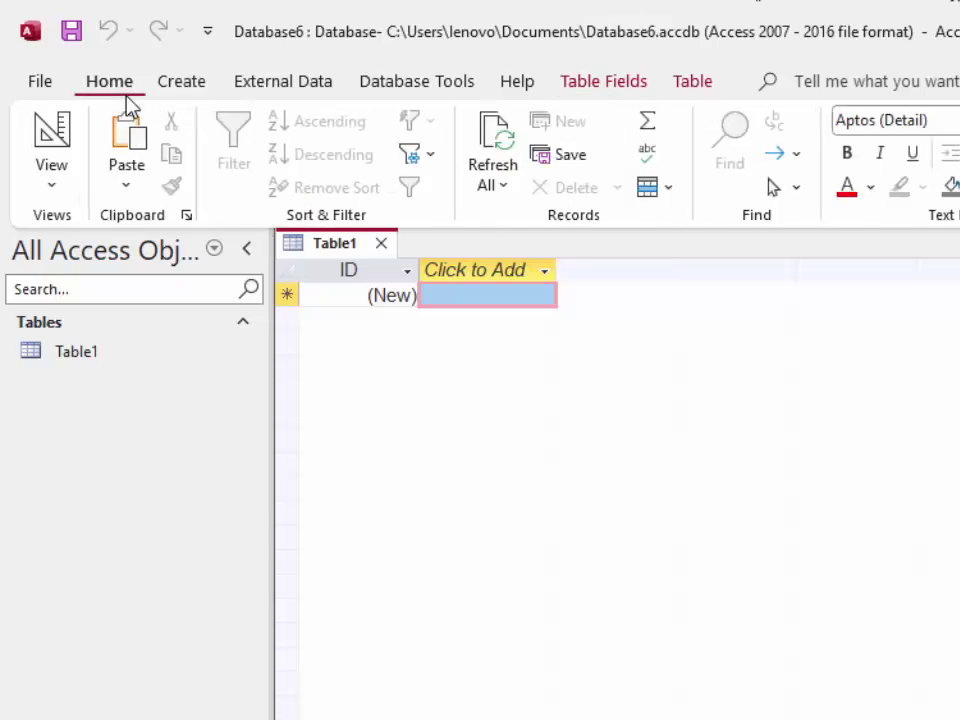
click(44, 193)
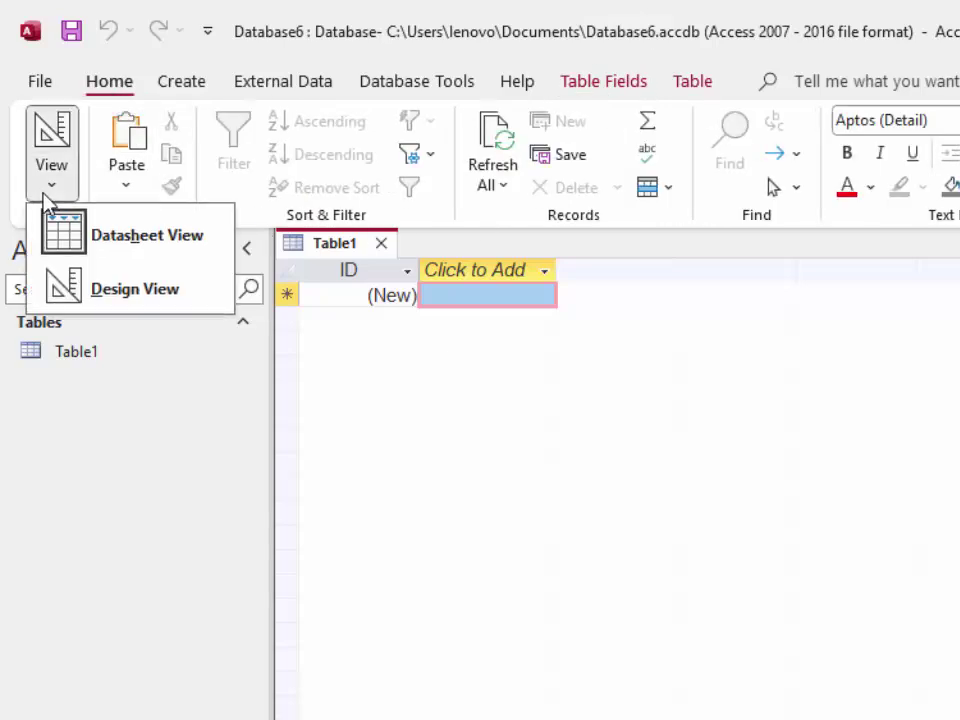
click(88, 284)
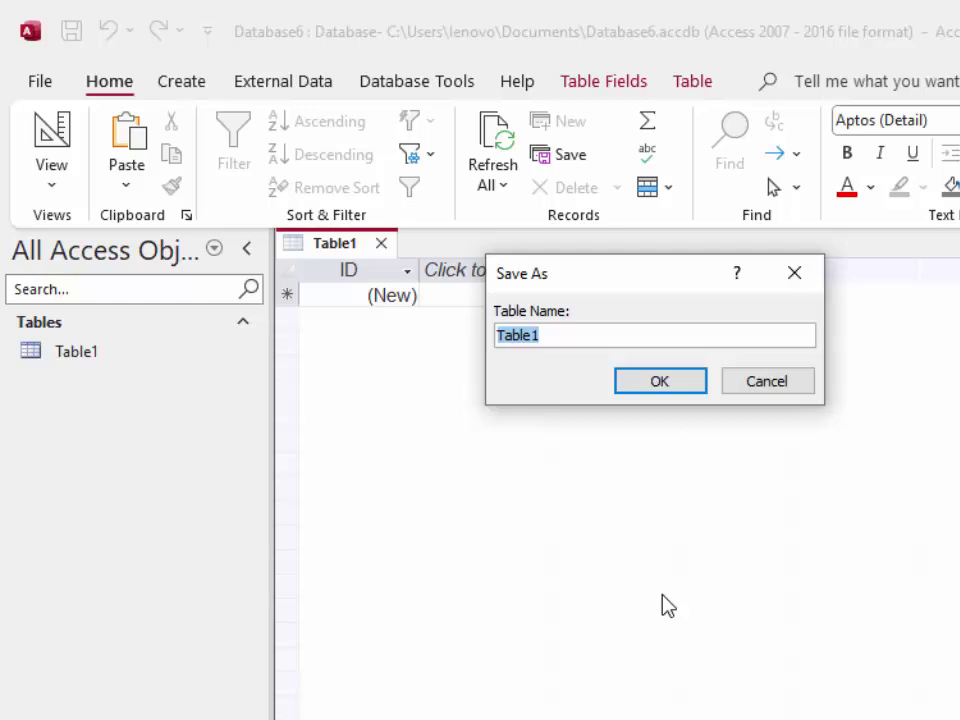
key(BackSpace)
text(Product)
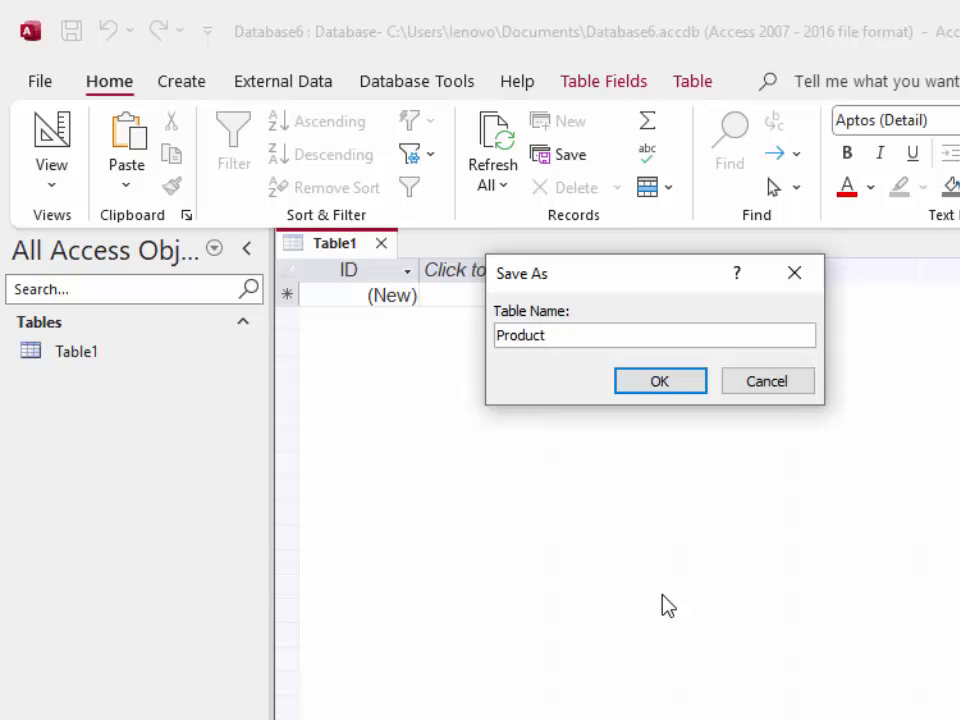
key(Return)
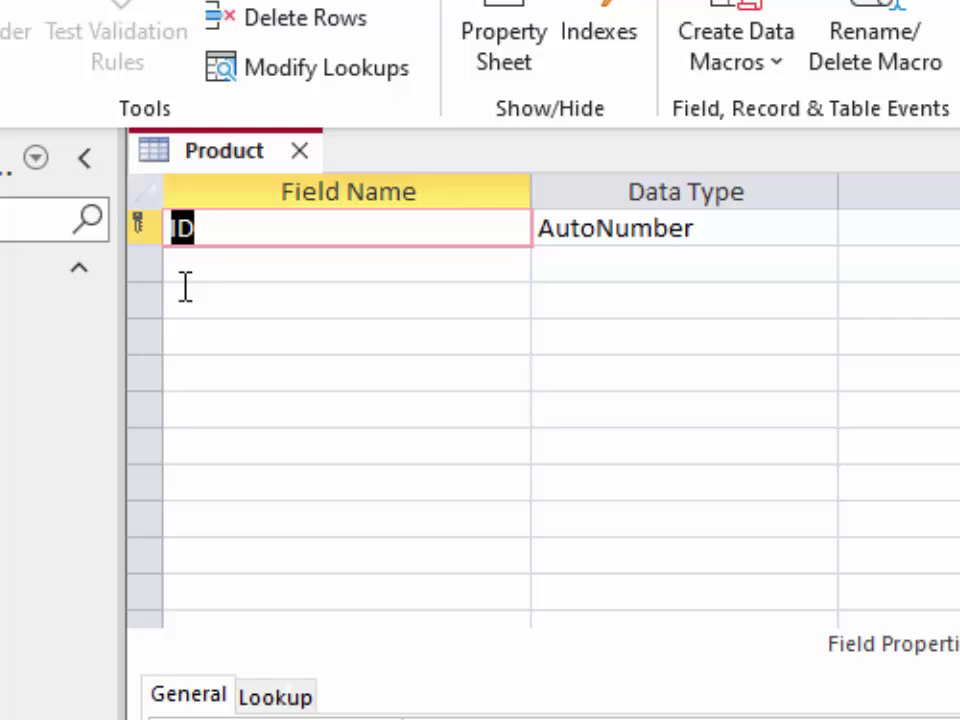
- Rename the ID key field to id, keeping its AutoNumber data type
key(BackSpace)
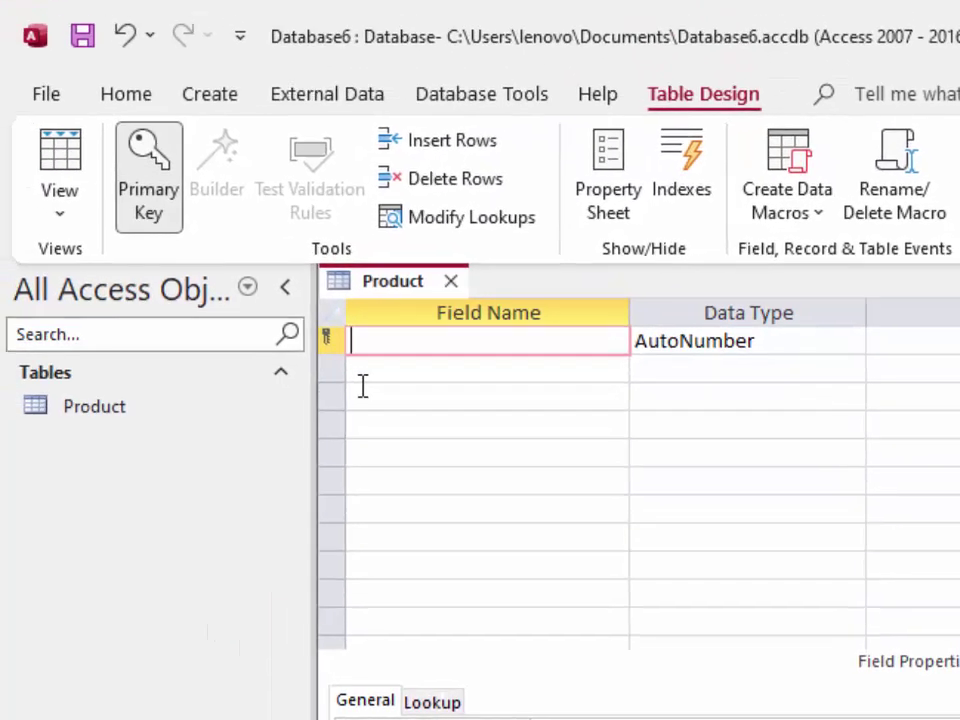
text(id)
click(816, 341)
click(851, 341)
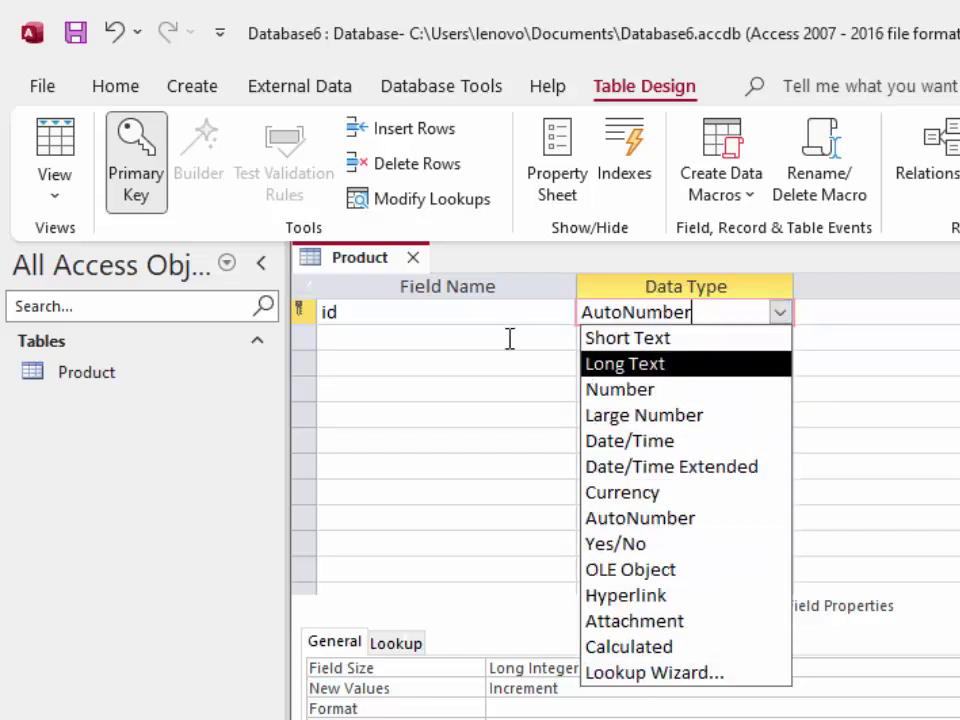
click(396, 340)
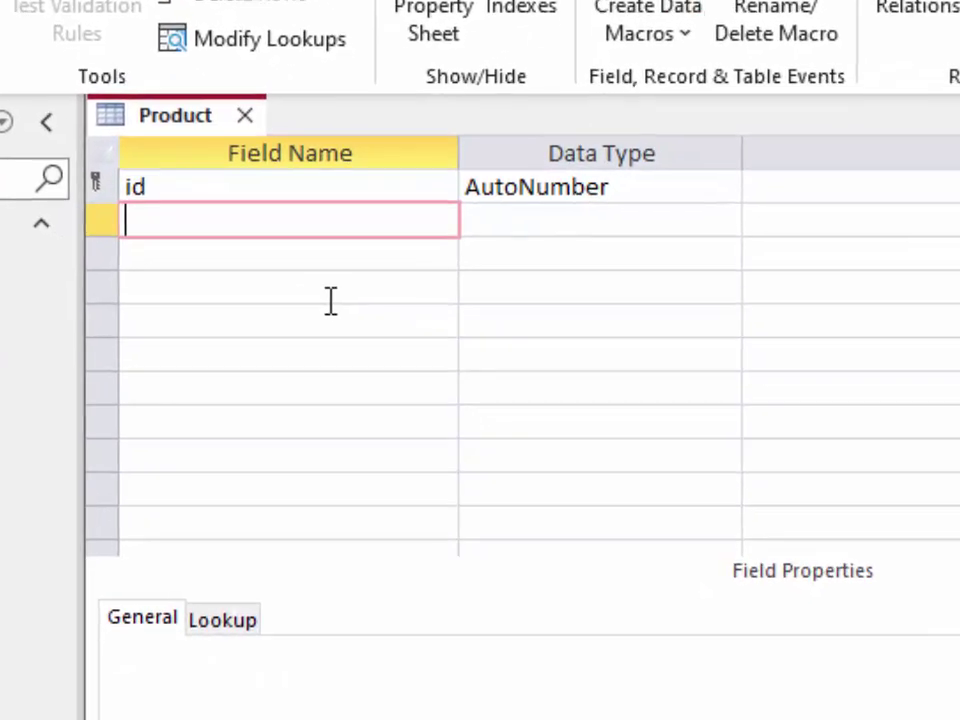
- Add a Name_of_Product field and start the Lookup Wizard for its data type
text(Na)
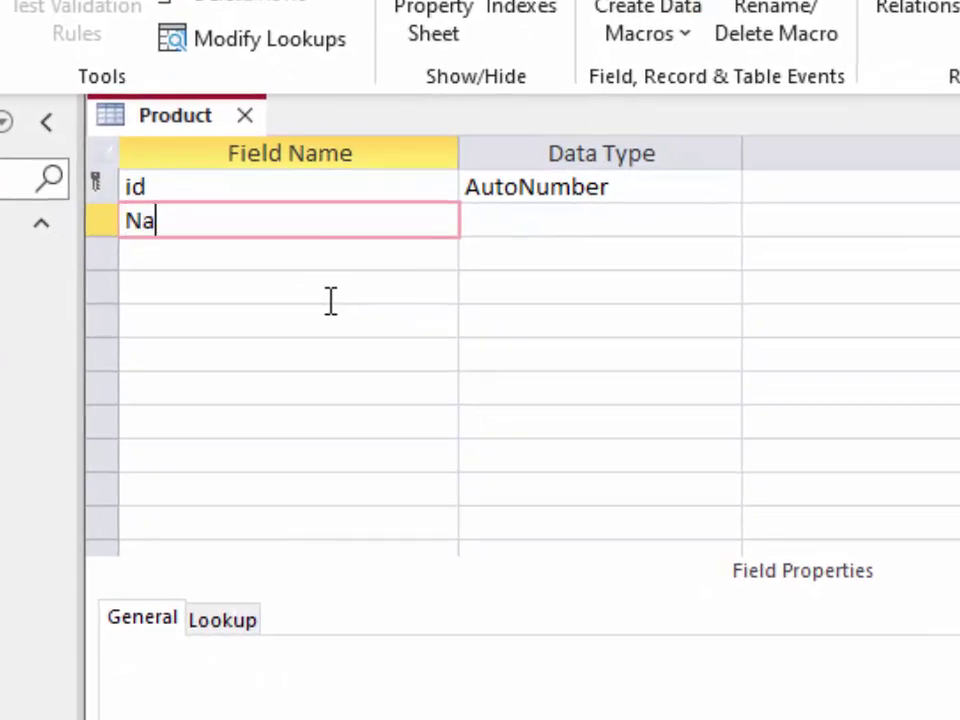
text(me_o)
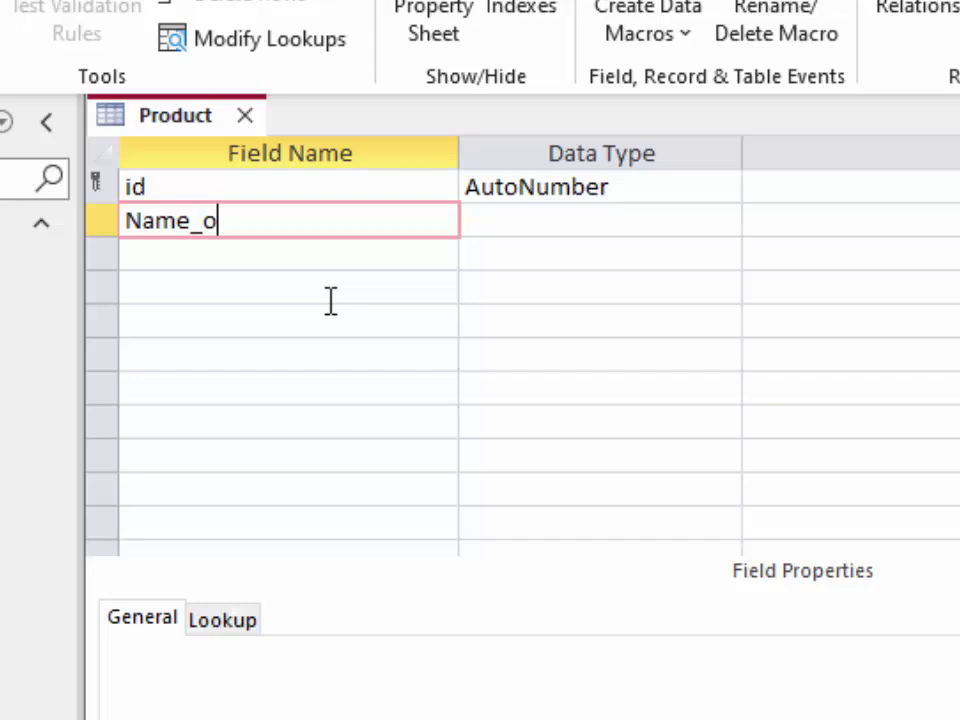
text(f_Pr)
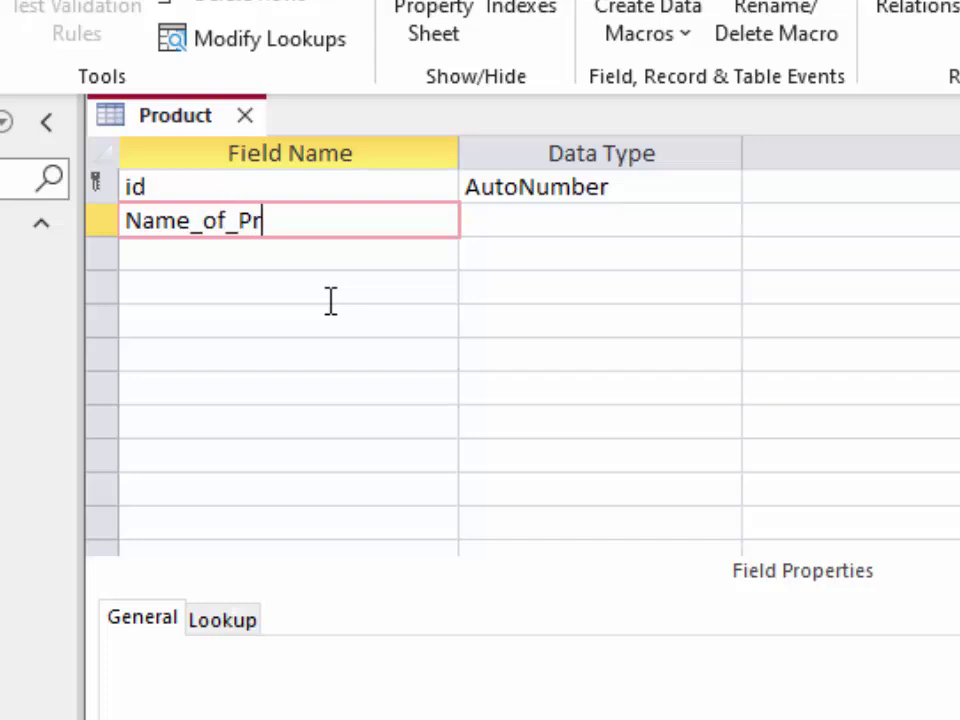
text(oduct)
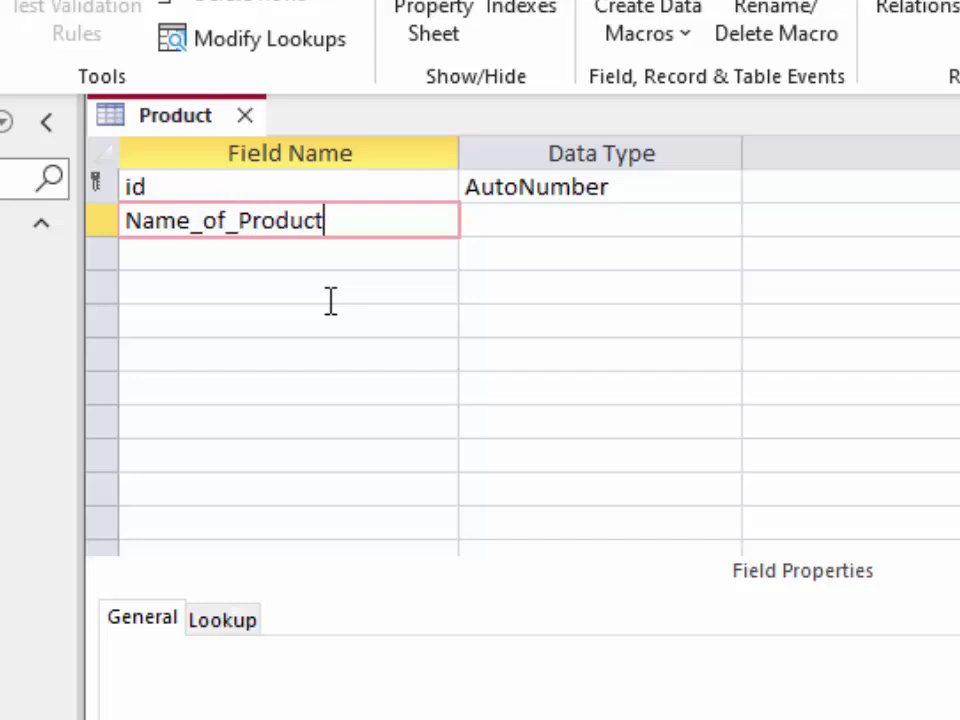
click(583, 229)
click(733, 223)
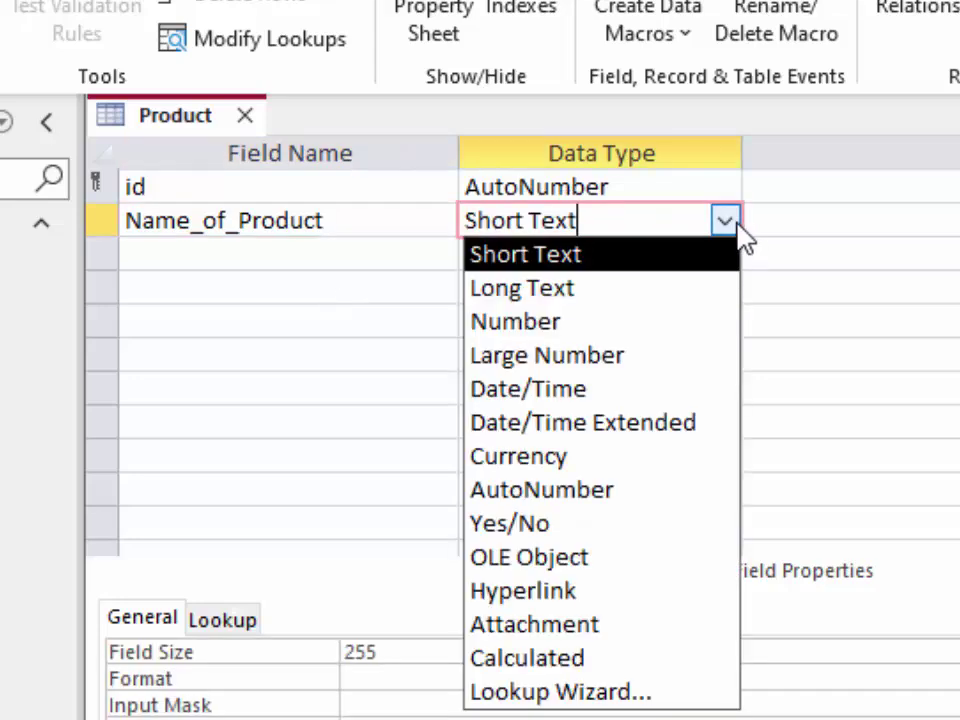
click(664, 690)
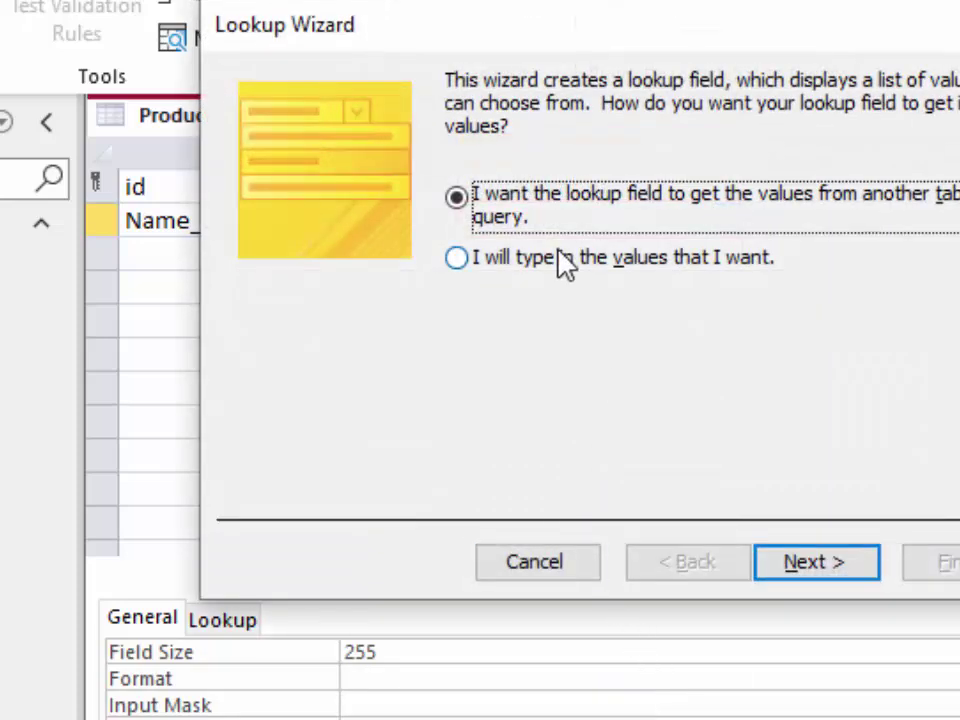
- Choose typed-in lookup values and enter Keyboard and Mouse in Col1
click(561, 262)
click(790, 566)
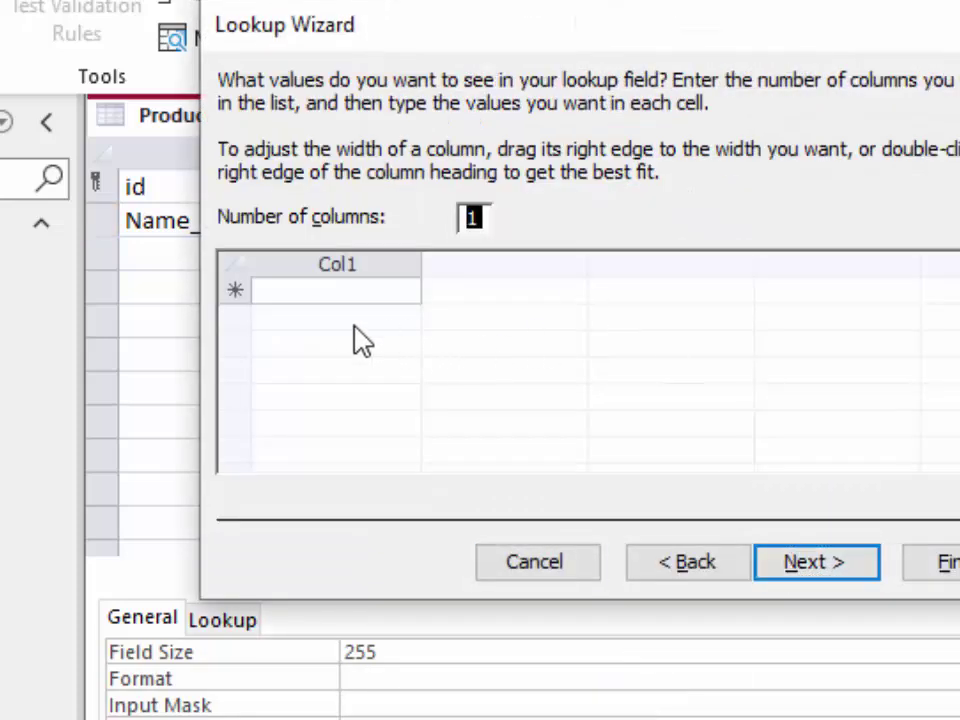
click(361, 292)
text(K)
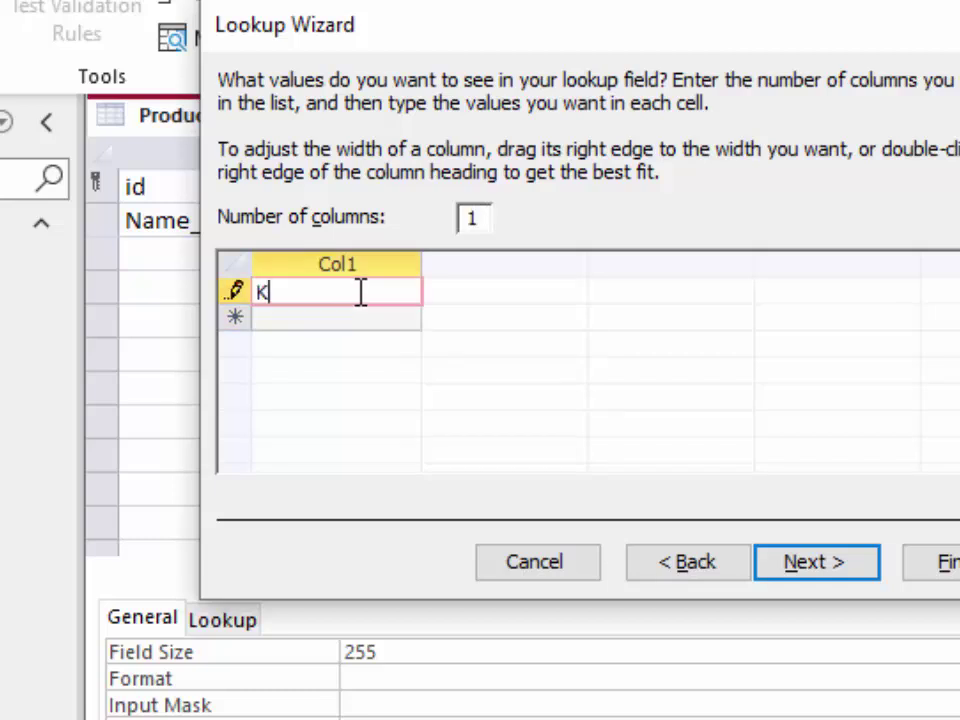
text(eyboa)
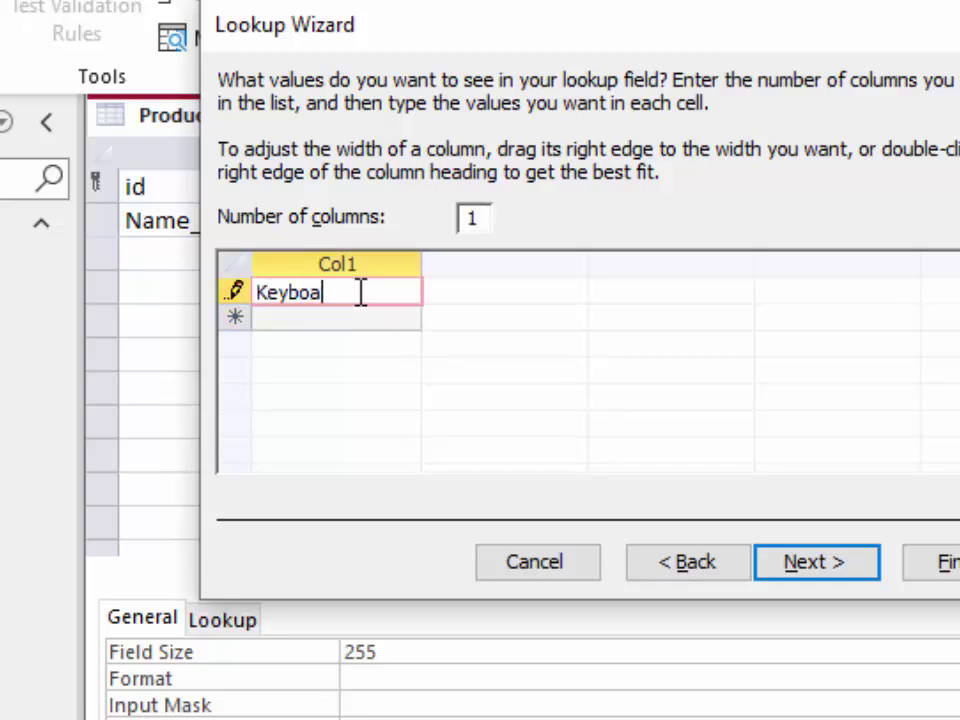
text(d)
click(314, 292)
click(334, 316)
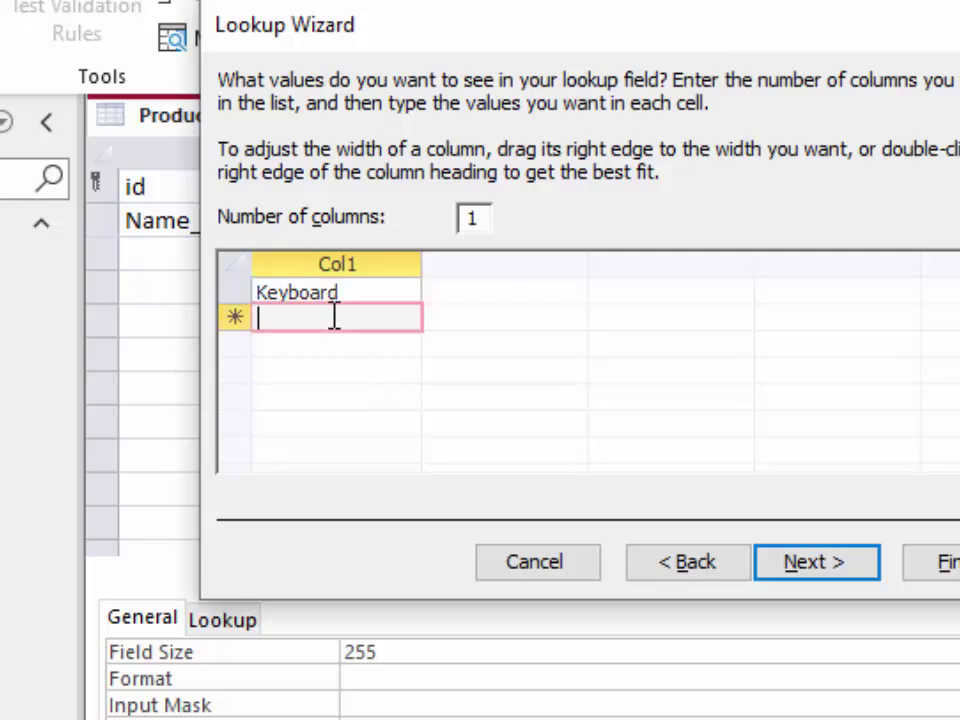
text(Mouse)
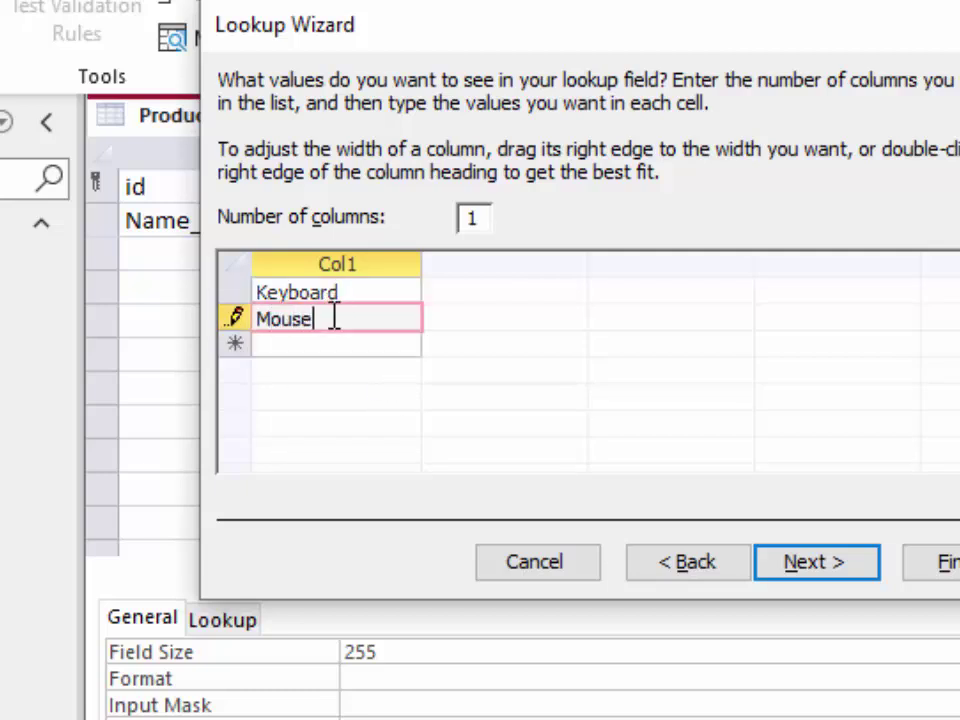
key(Return)
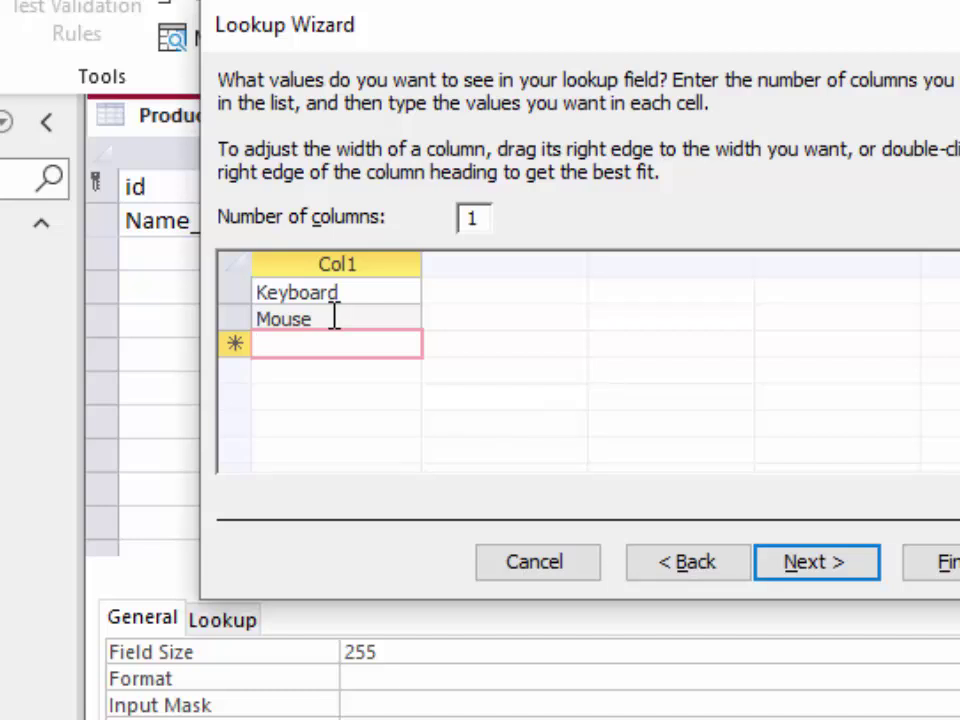
- Add HDD, SSD and Mother Board to the lookup list and finish the wizard
text(HDD)
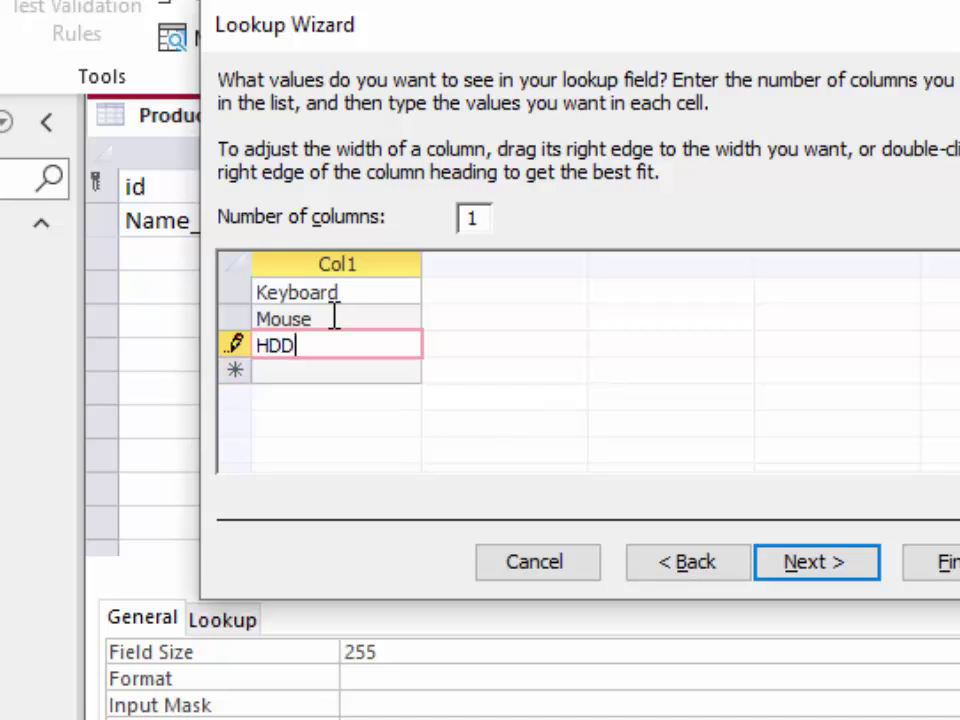
key(Return)
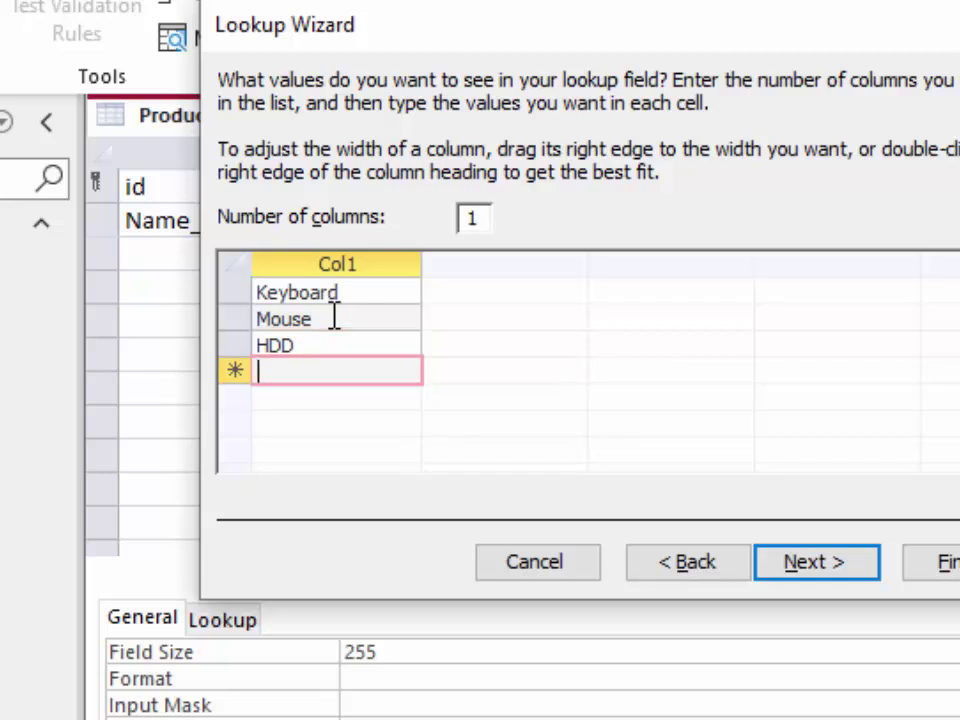
text(SSD)
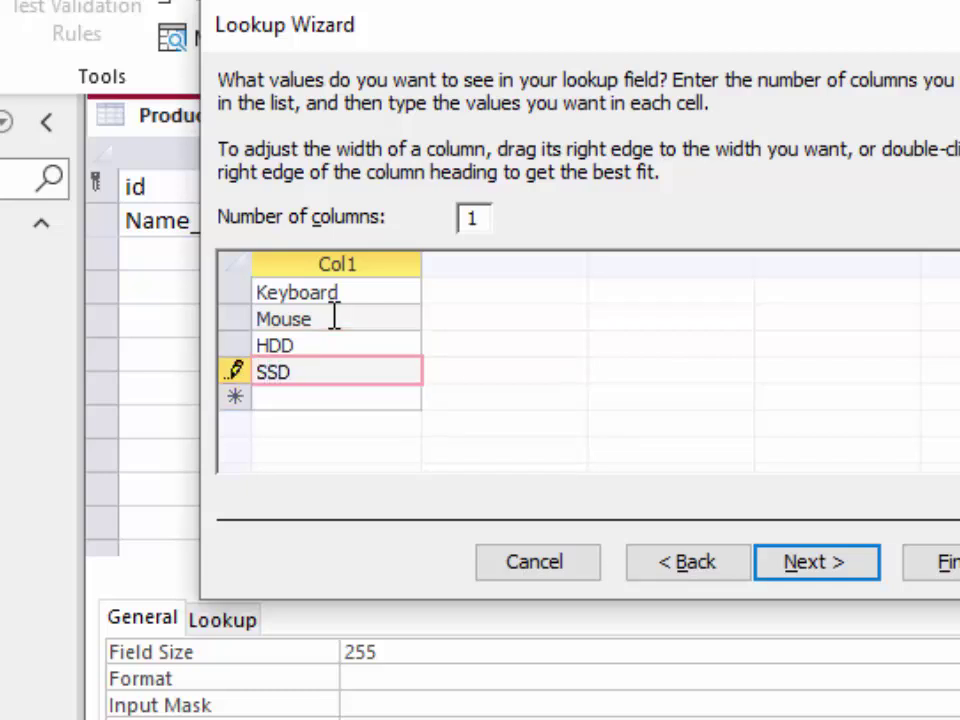
click(342, 402)
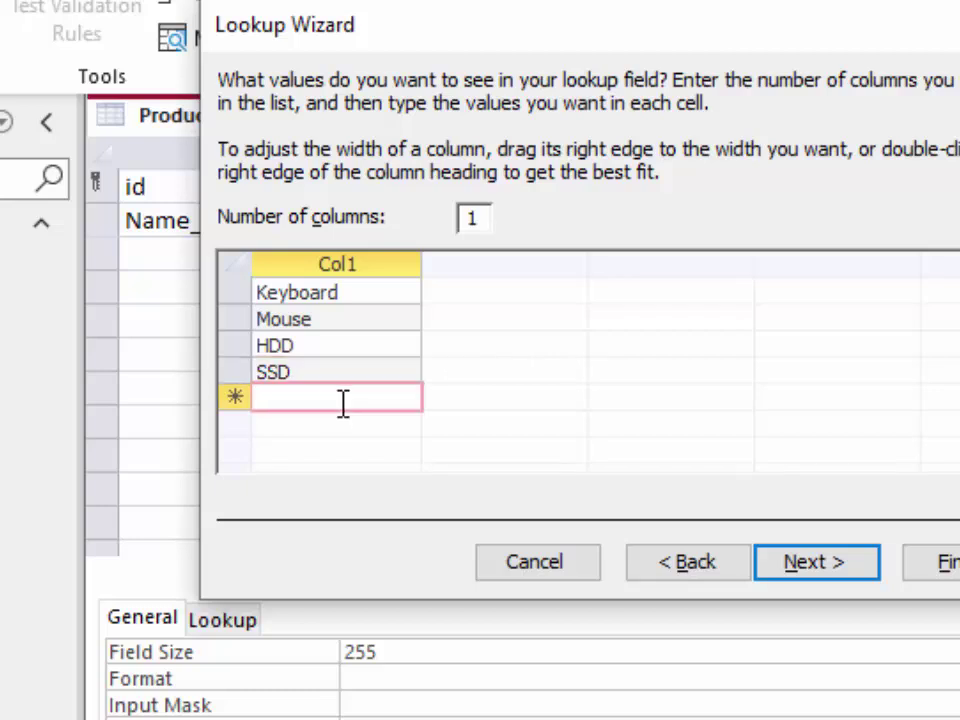
text(Mother )
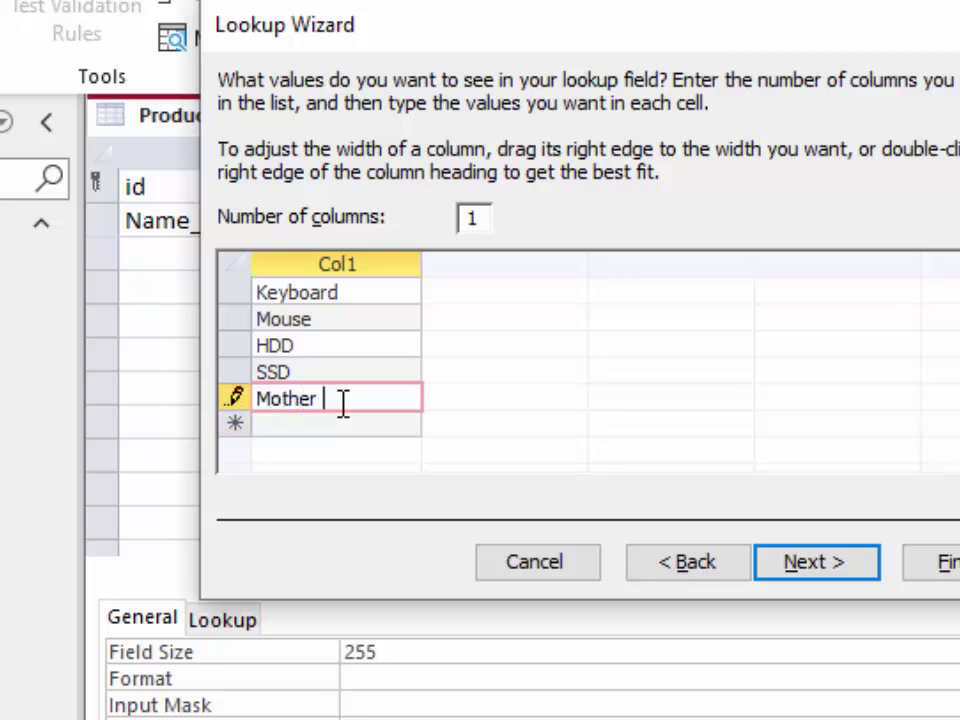
text(Boar)
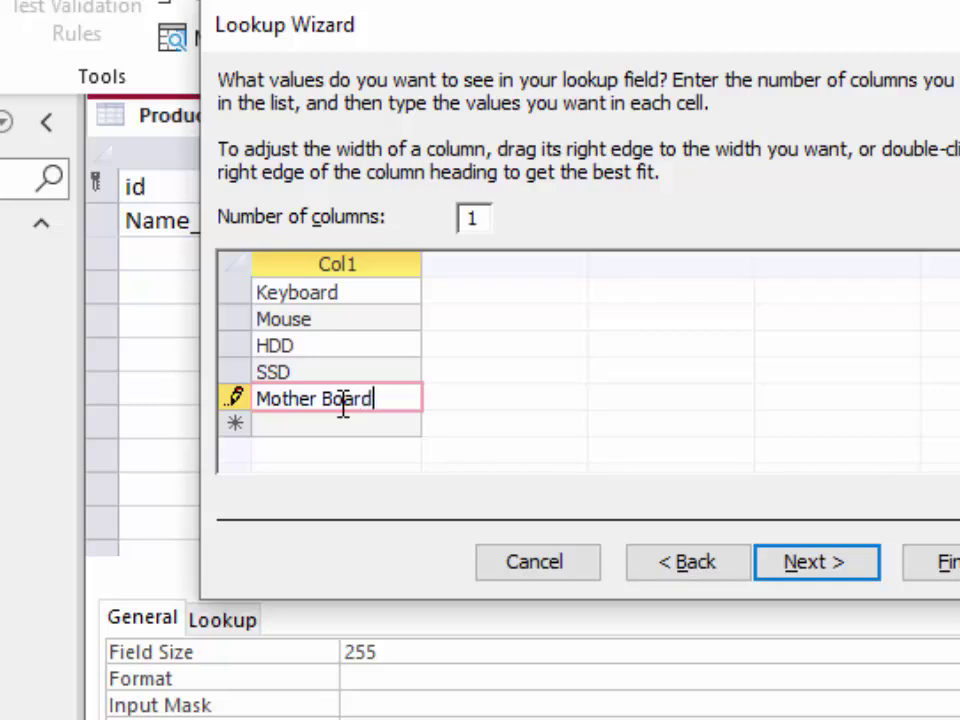
text(d)
key(Return)
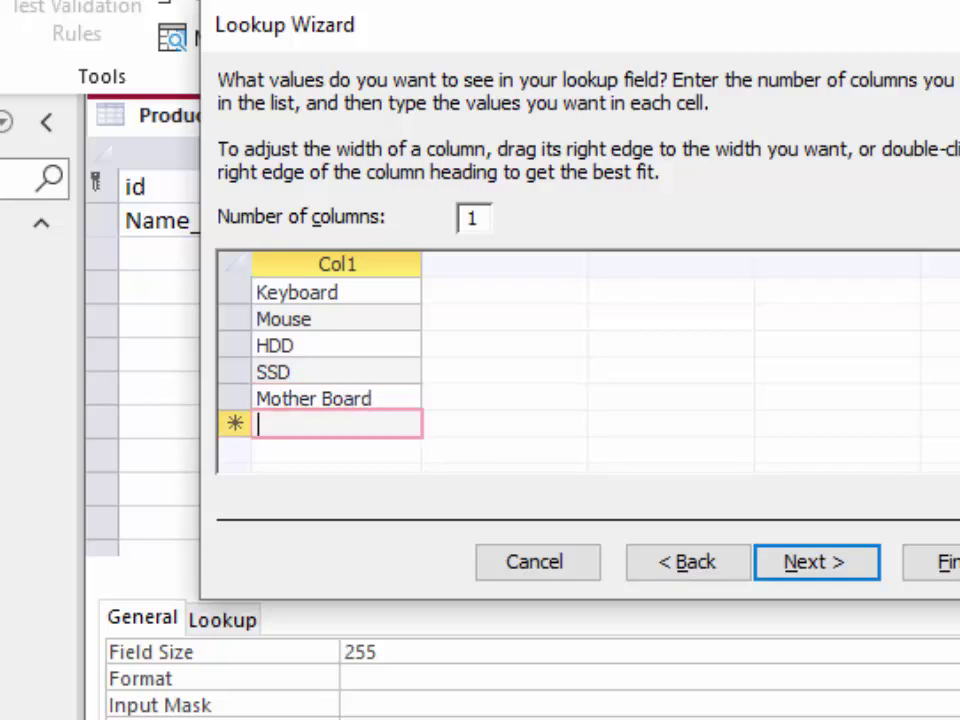
click(845, 586)
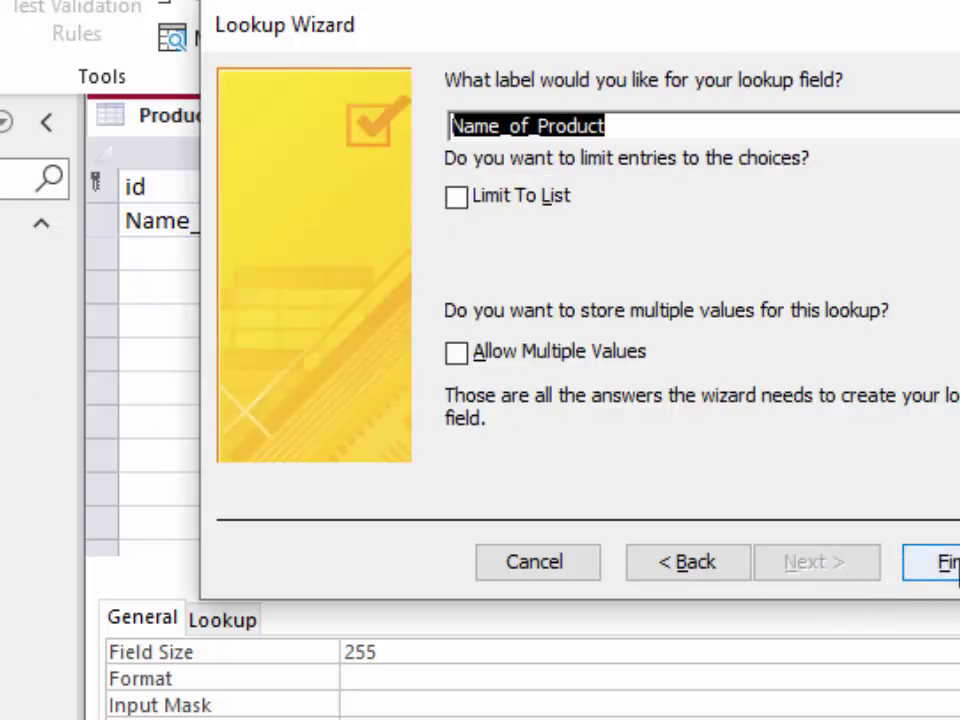
click(943, 561)
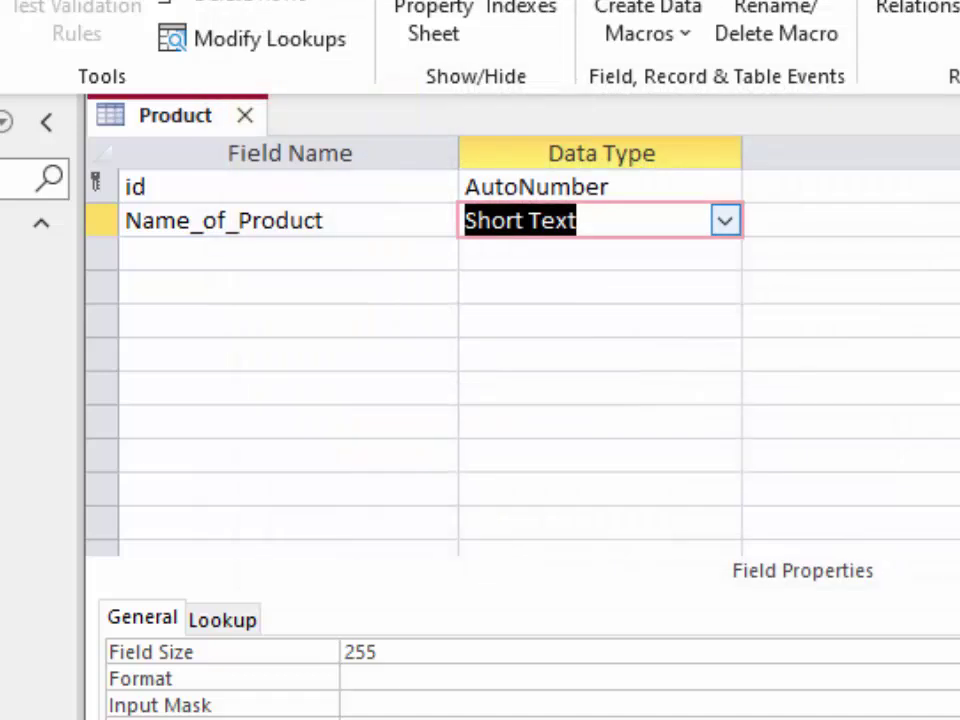
- Add a Price field with the Currency data type
click(246, 252)
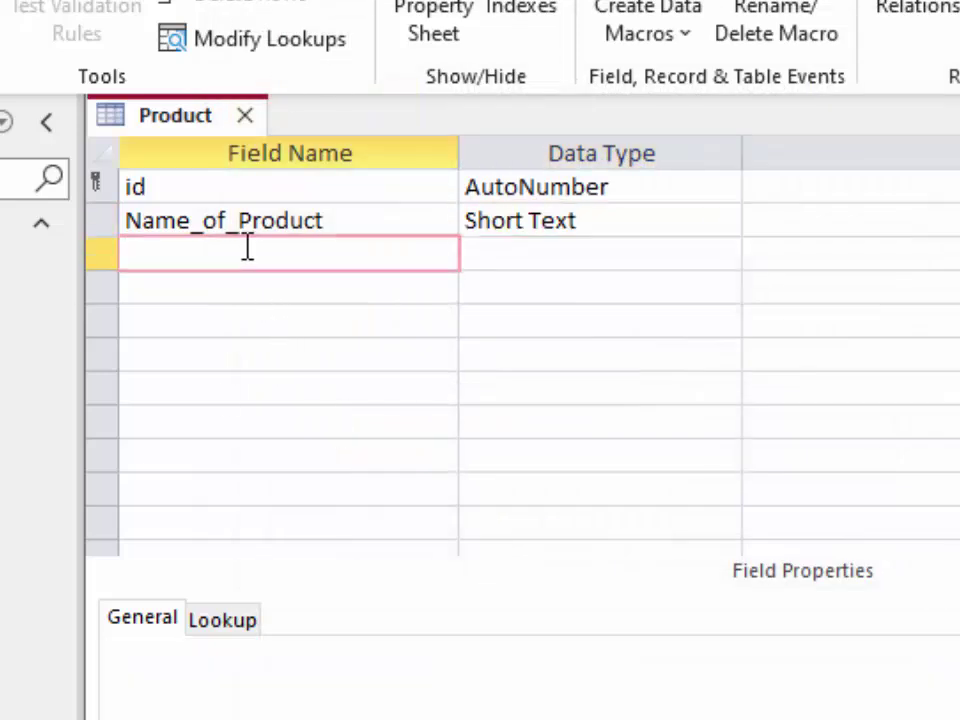
text(Pri)
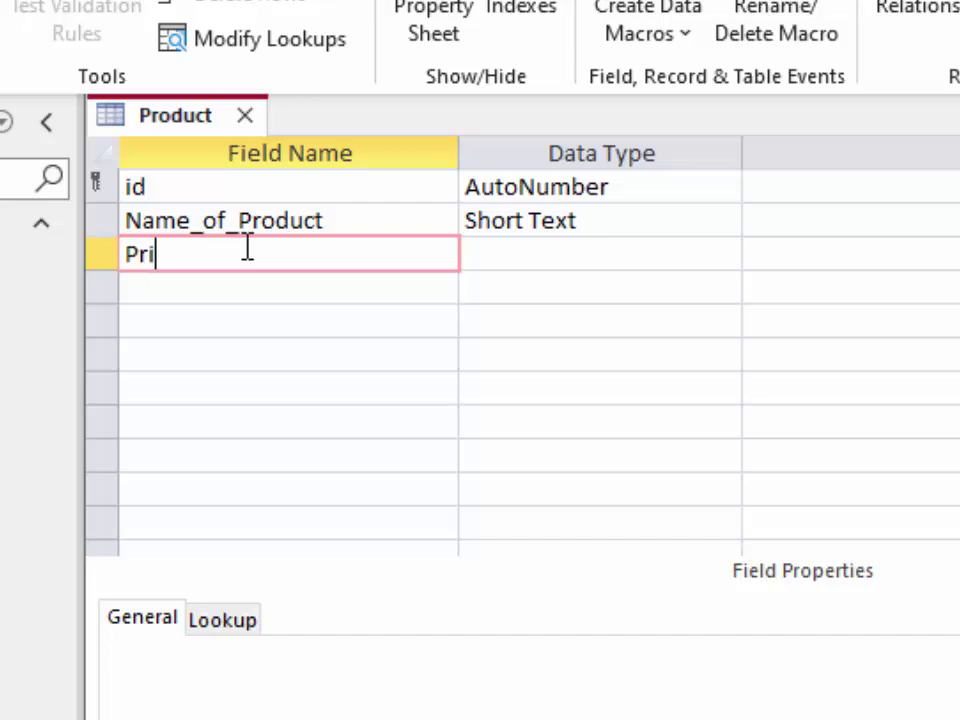
text(ce)
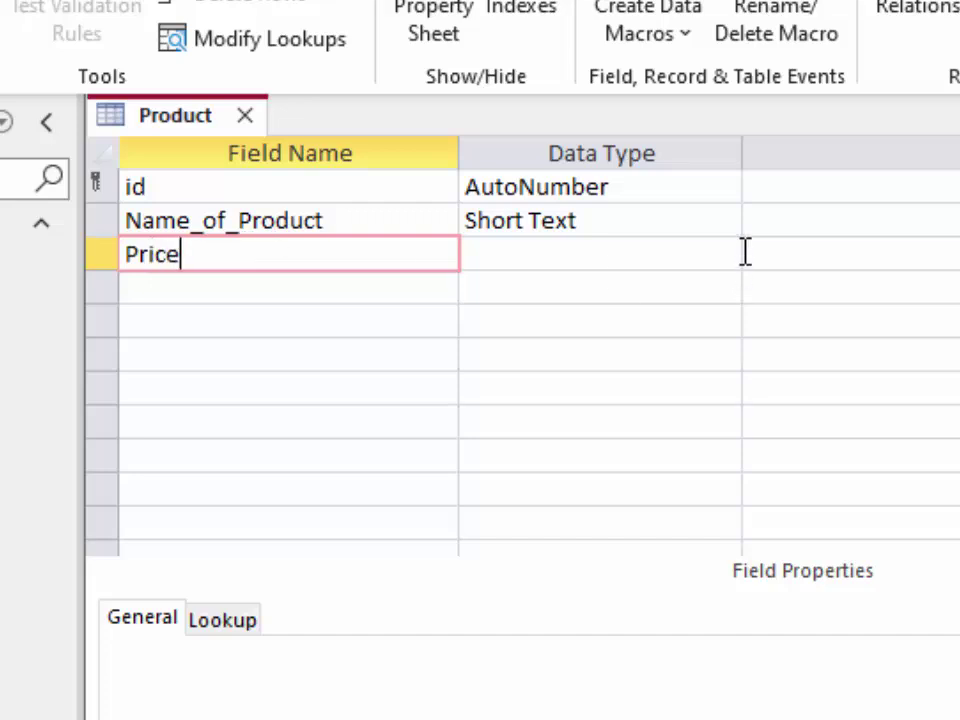
click(727, 254)
click(727, 254)
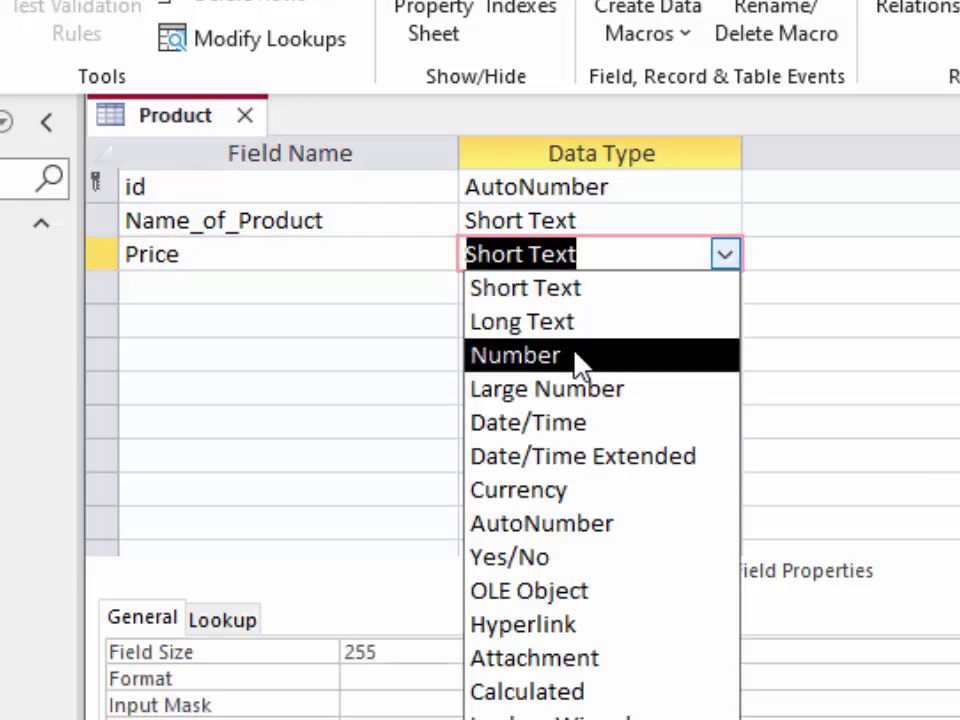
click(561, 490)
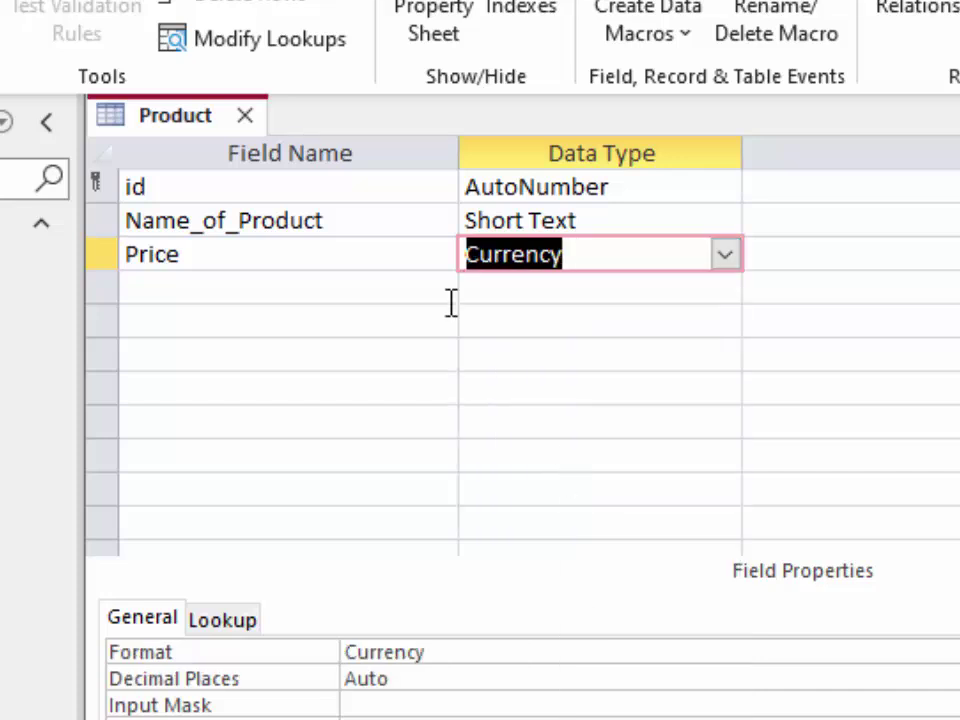
- Add a Qty field with the Number data type
click(170, 285)
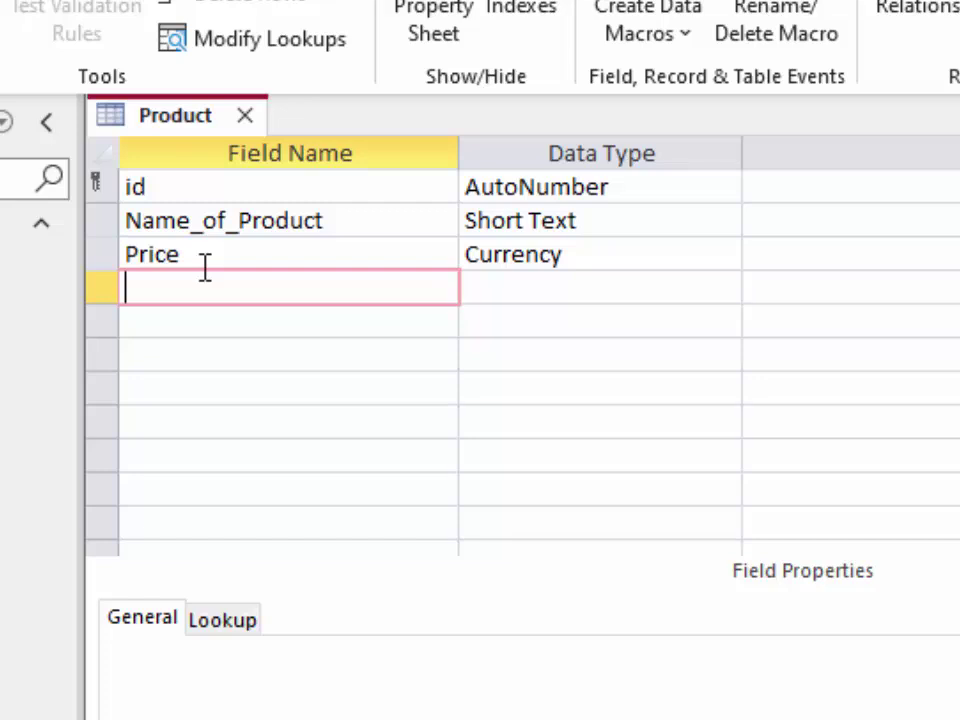
text(Qty)
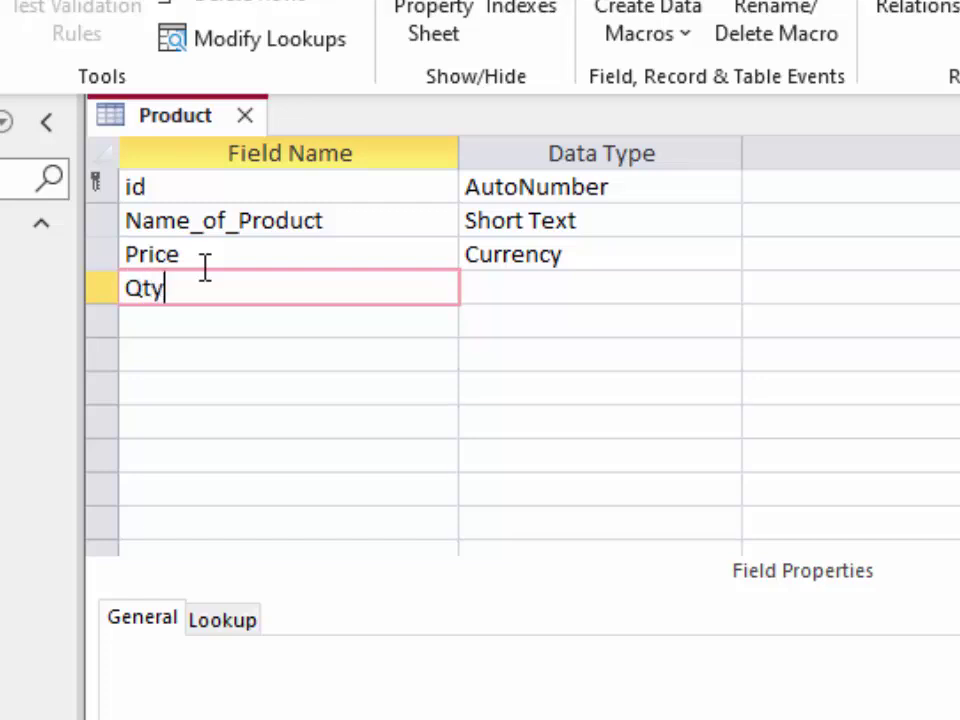
click(625, 291)
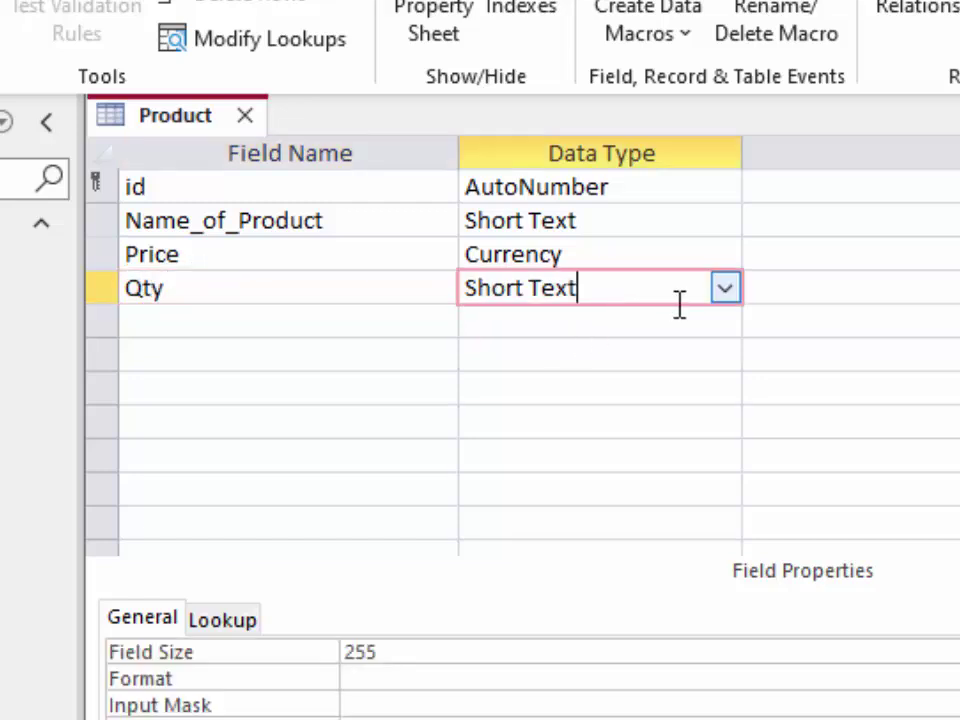
click(724, 288)
click(632, 388)
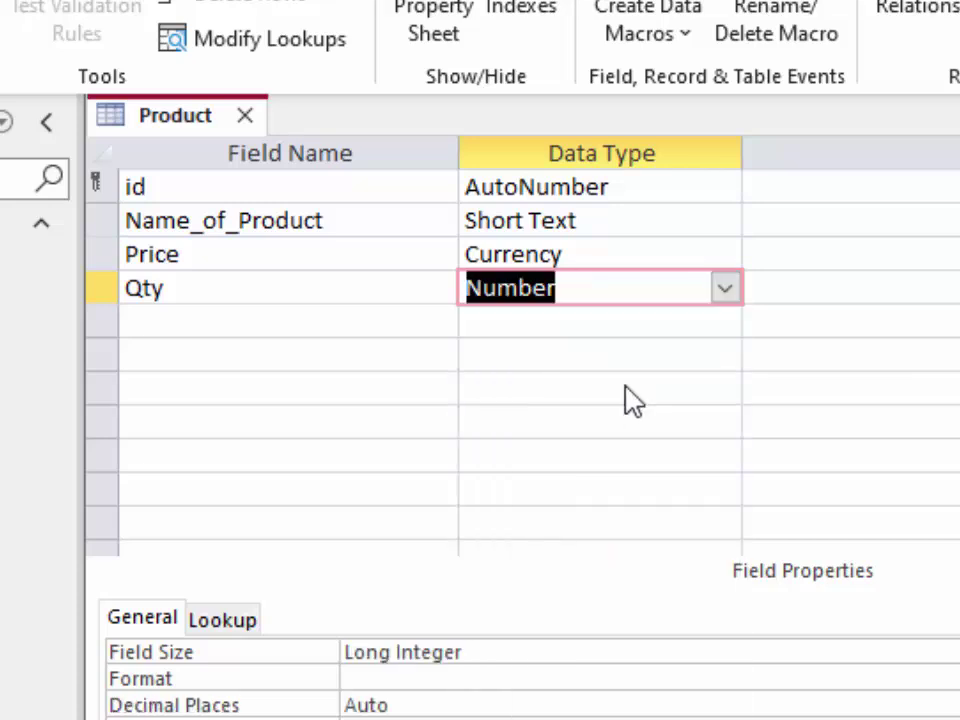
- Add a Total_Price field and bring up its data type choices
click(168, 330)
text(T)
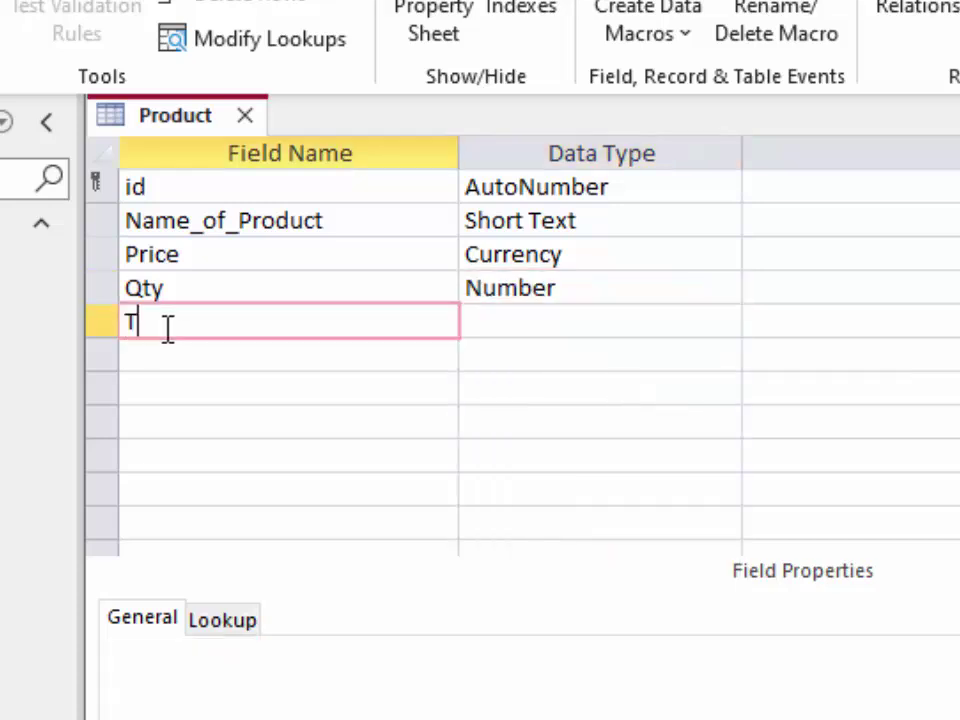
text(otal_)
text(Pr)
text(ice)
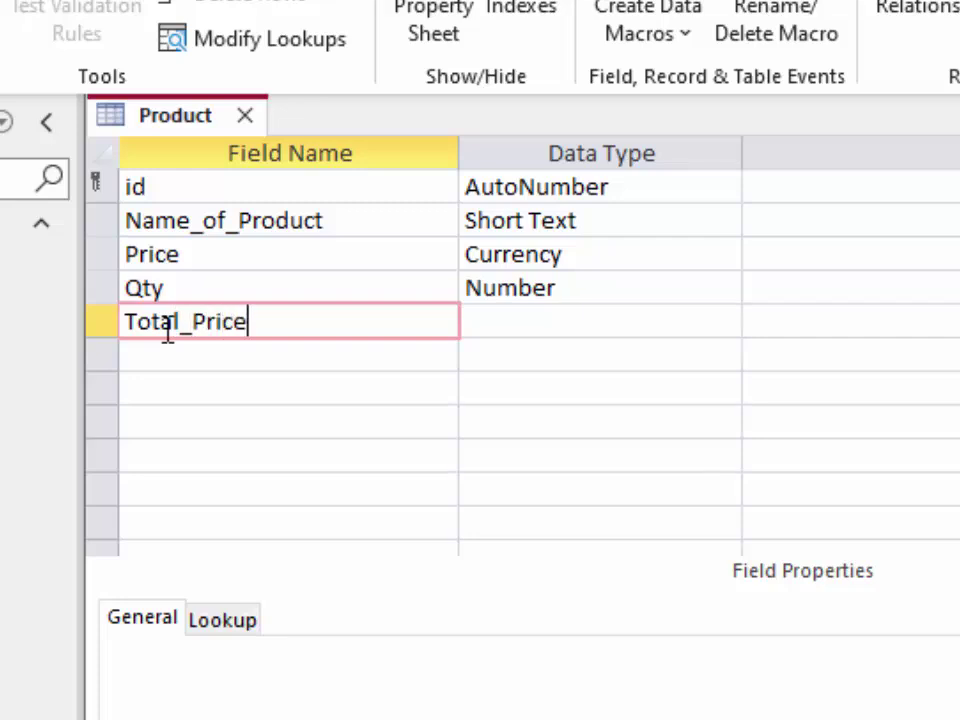
click(582, 318)
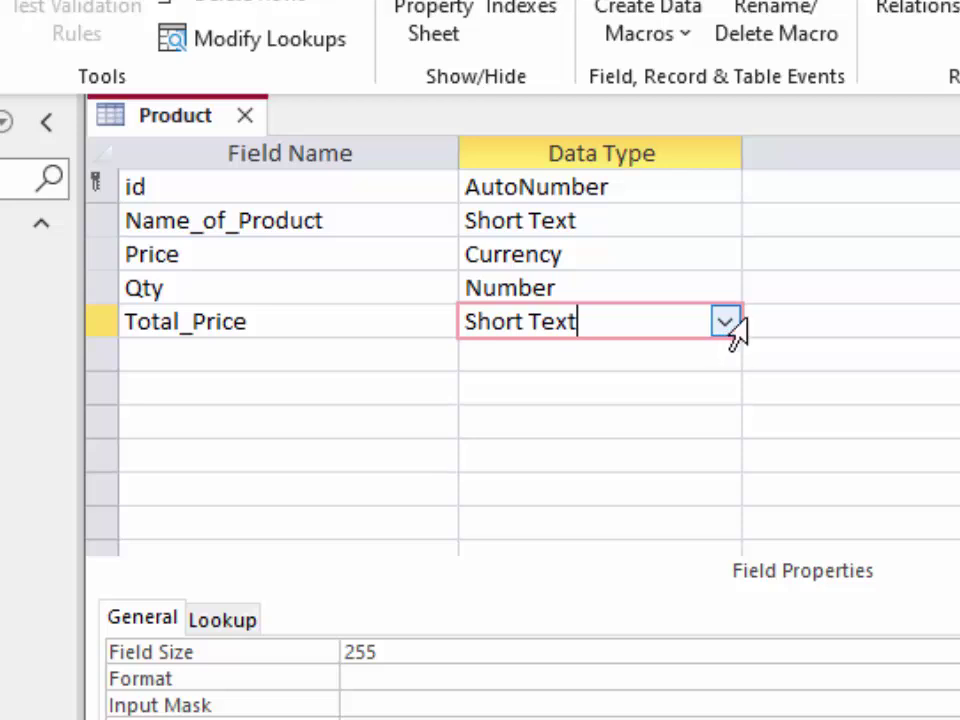
click(726, 323)
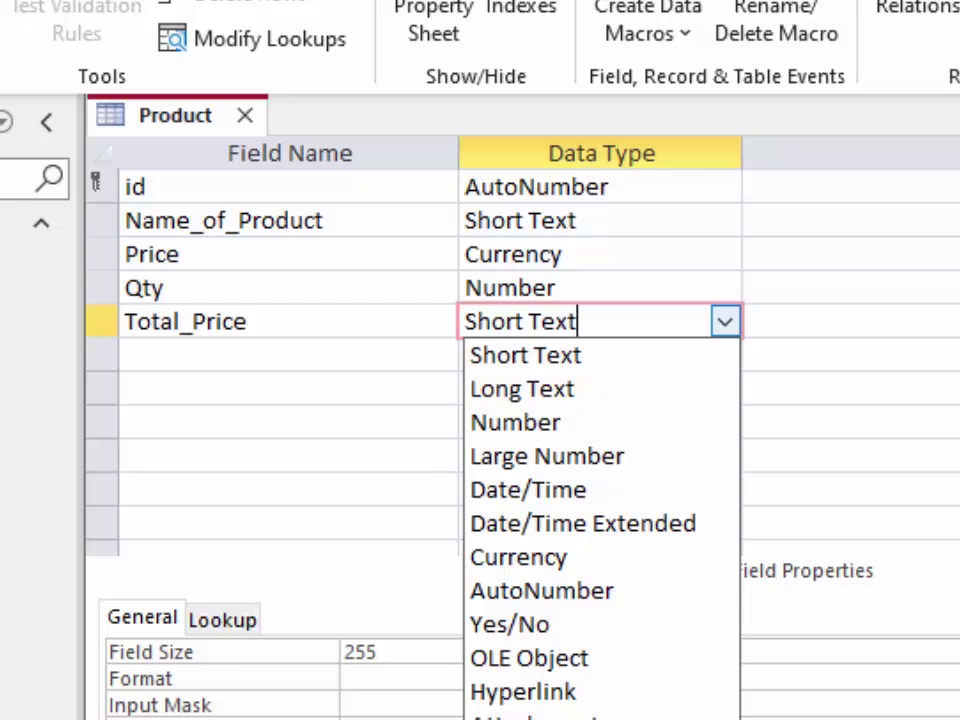
- Make Total_Price a Calculated field with the expression [Price]*[Qty]
click(530, 716)
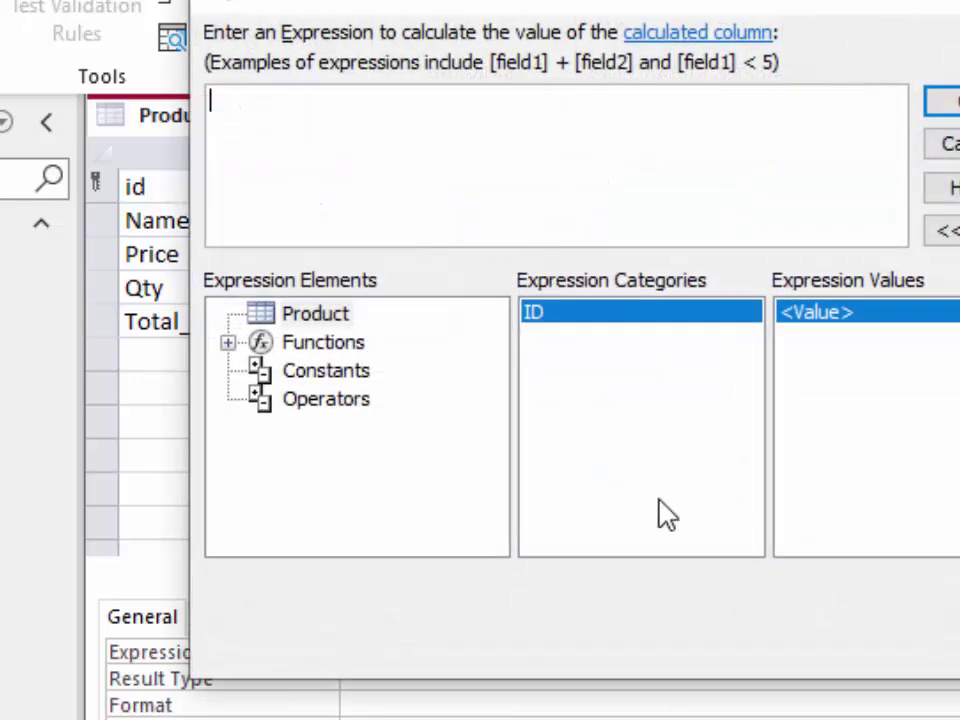
drag(551, 0, 903, 148)
text([Pric)
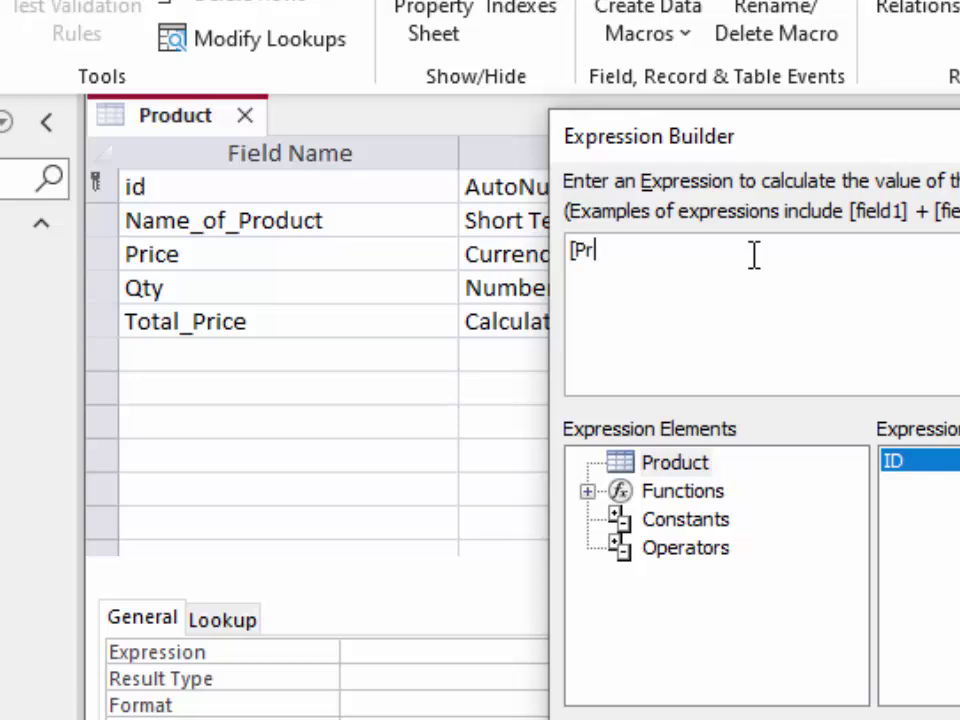
text(e]*[)
text(Q)
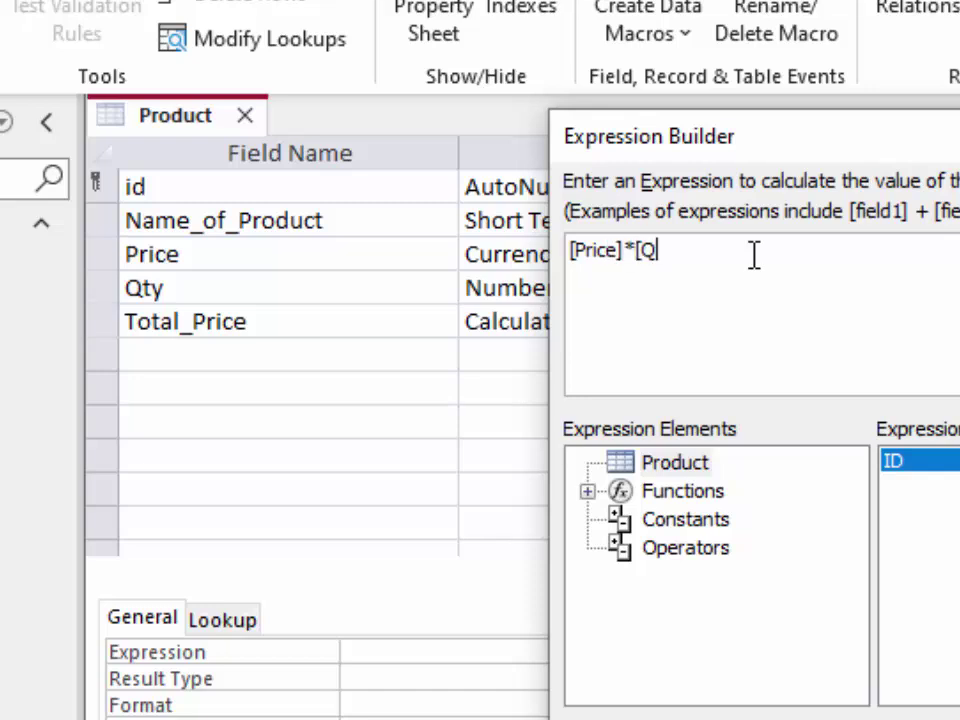
text(ty)
text([)
text(])
key(Return)
click(295, 357)
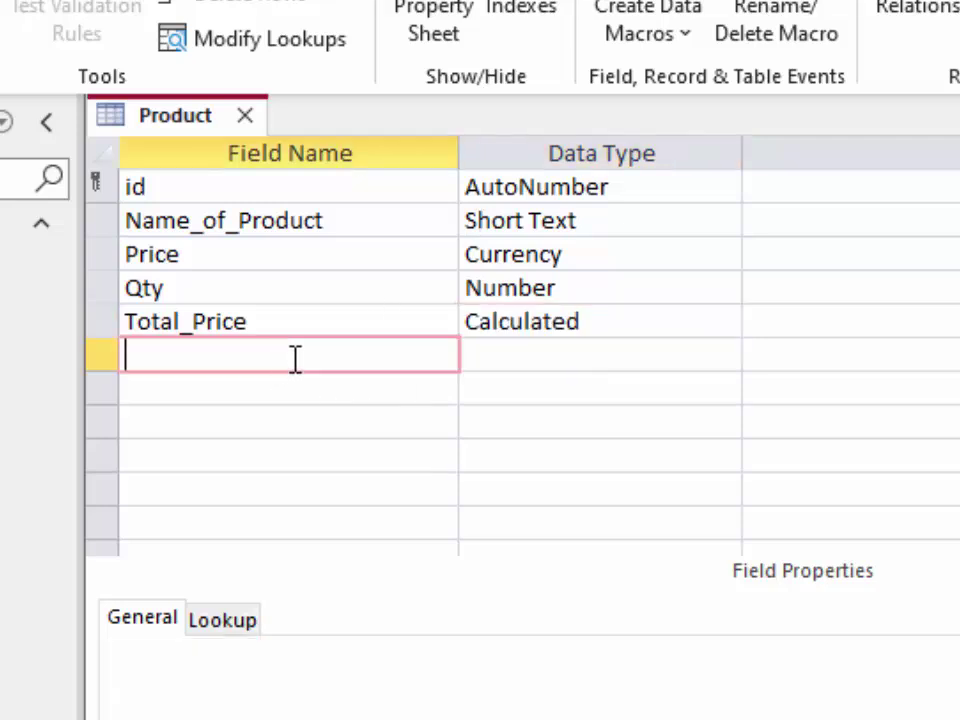
- Add a Tax field with the Number data type
text(Tax)
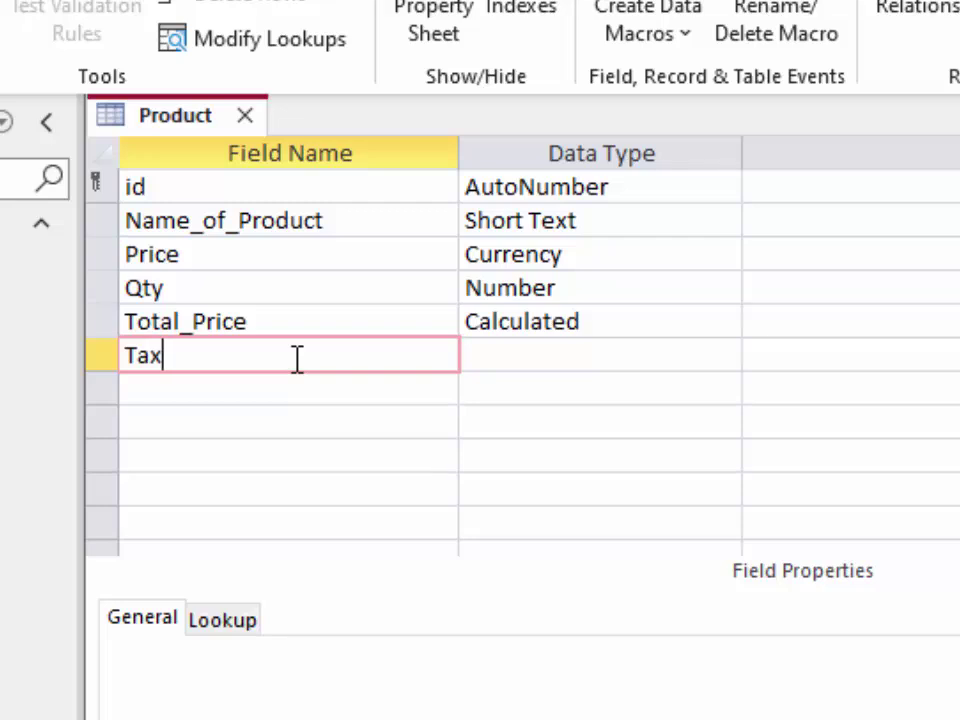
click(668, 364)
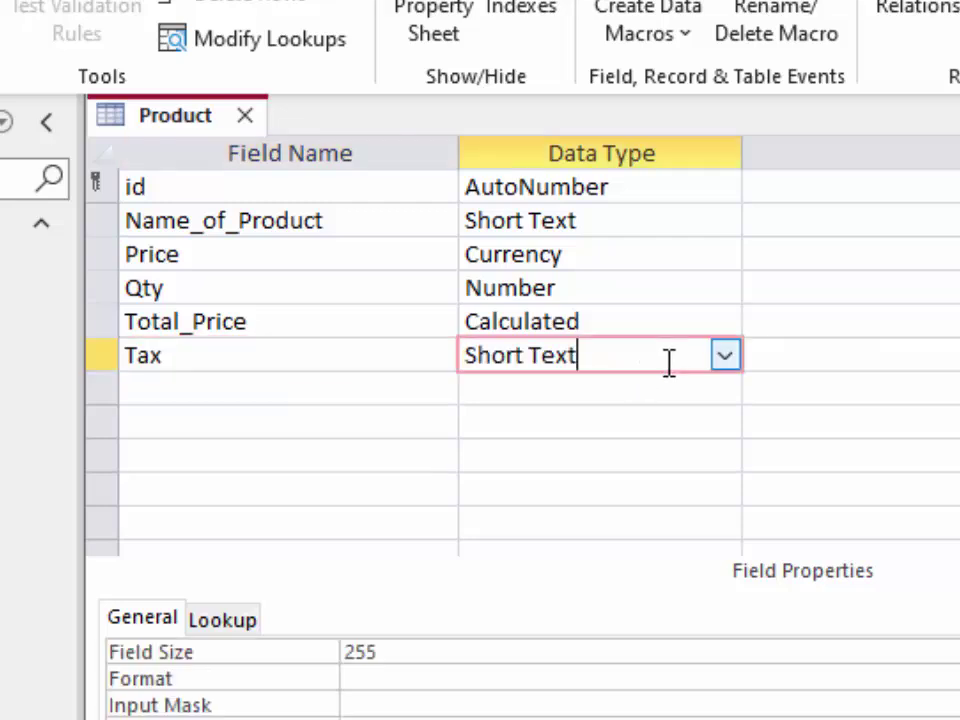
click(722, 357)
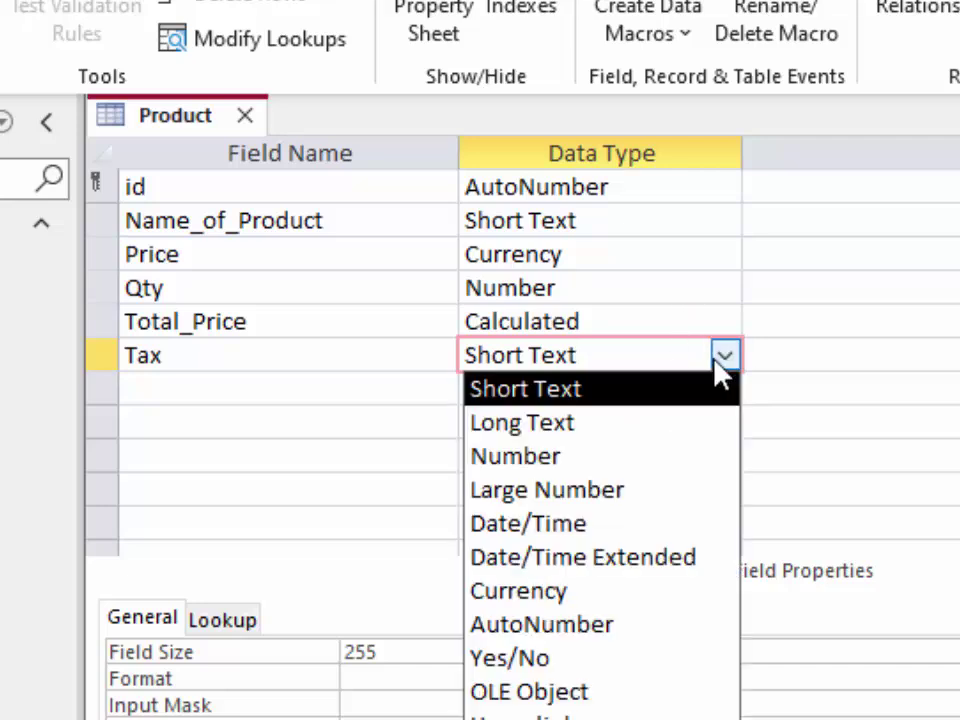
click(610, 458)
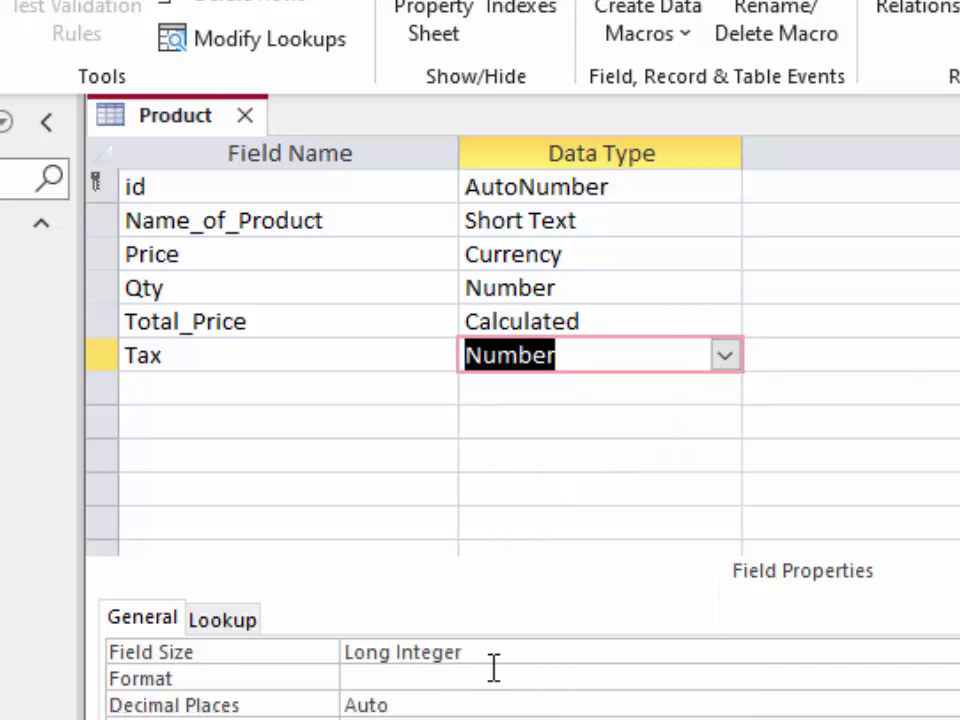
- Set Tax's field size to Double and its format to Percent
drag(484, 643, 135, 651)
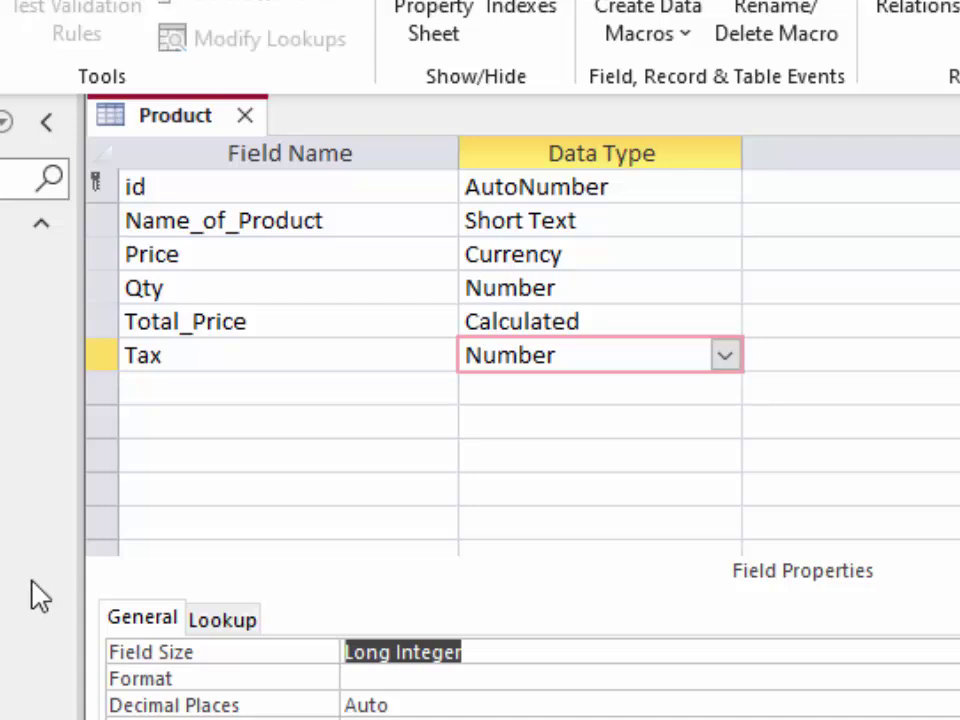
key(Delete)
text(double)
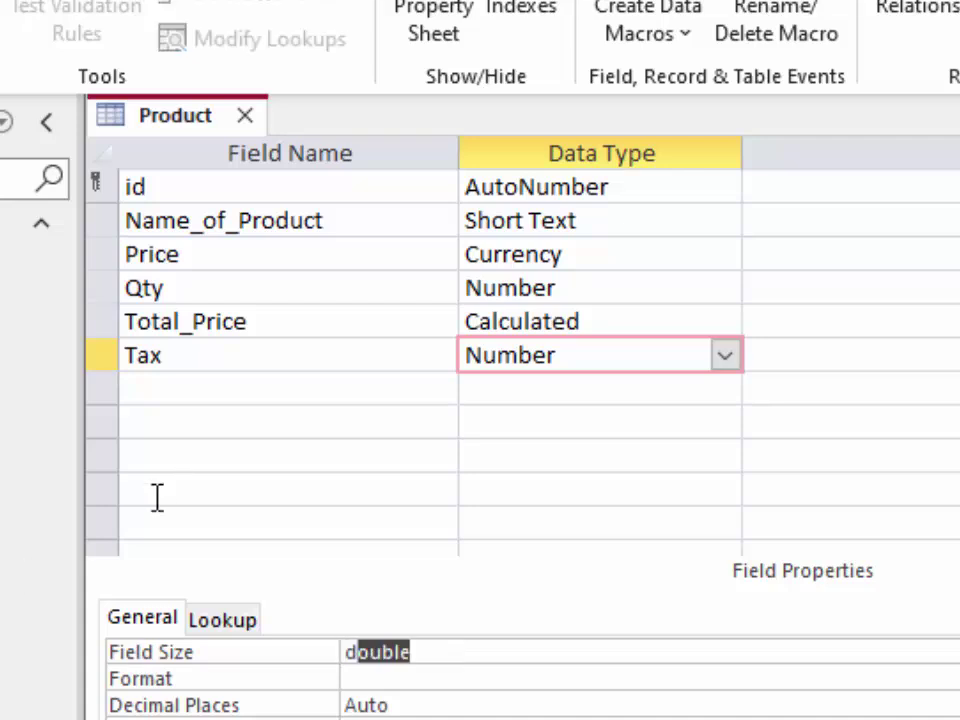
click(433, 678)
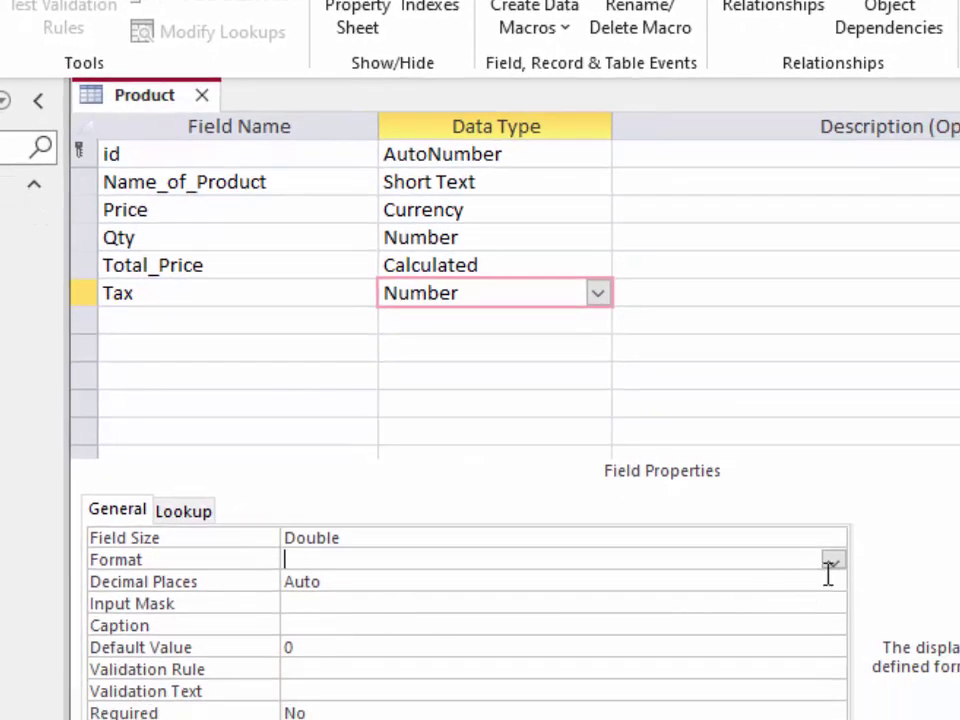
click(835, 562)
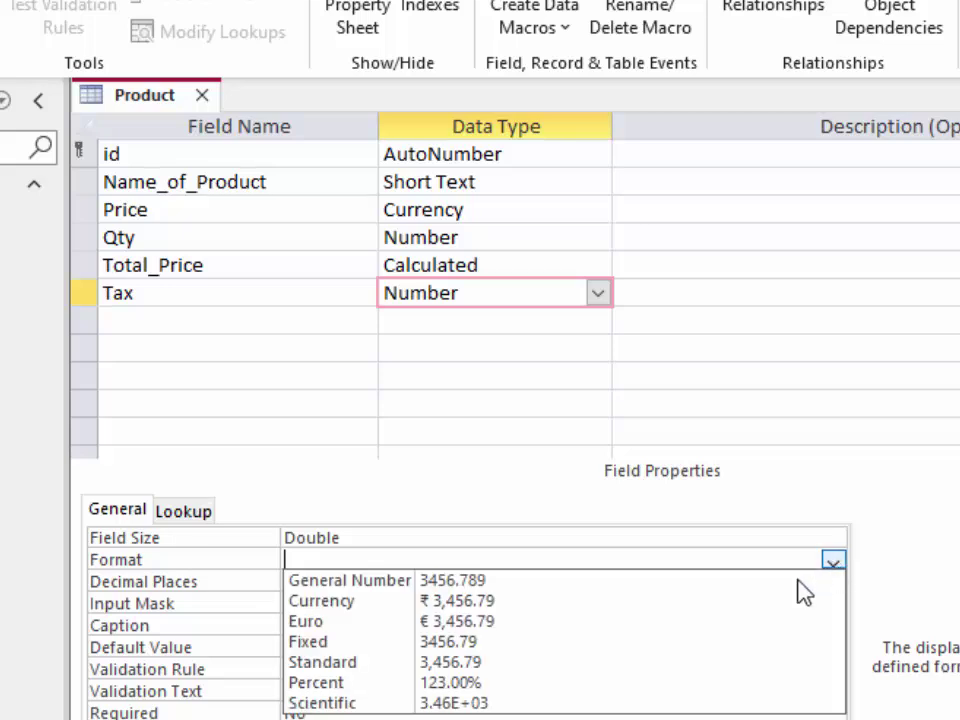
click(586, 684)
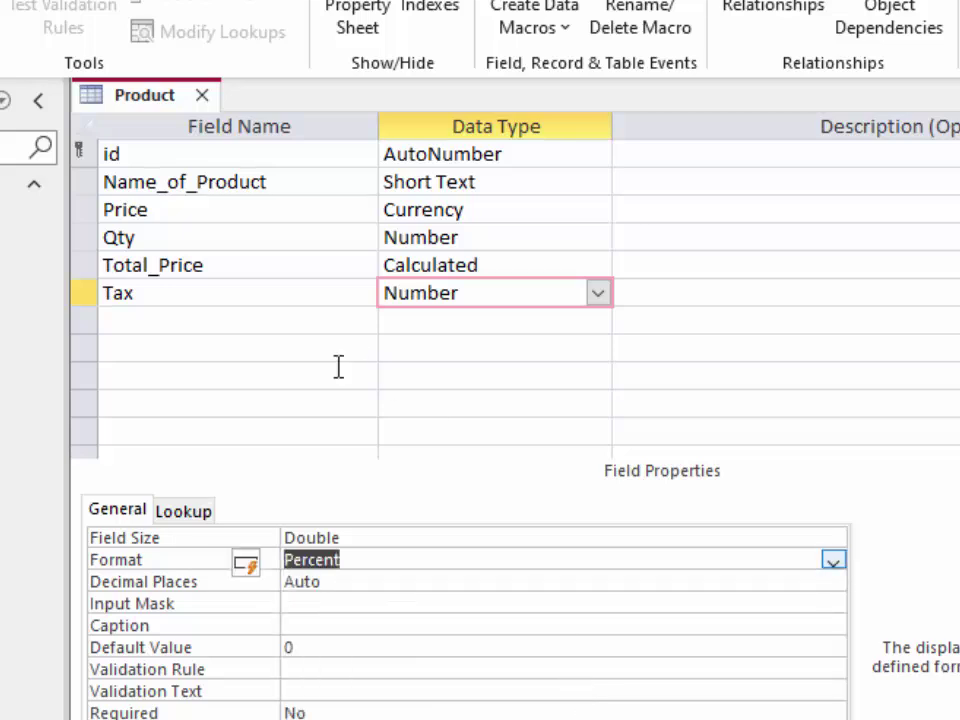
click(173, 326)
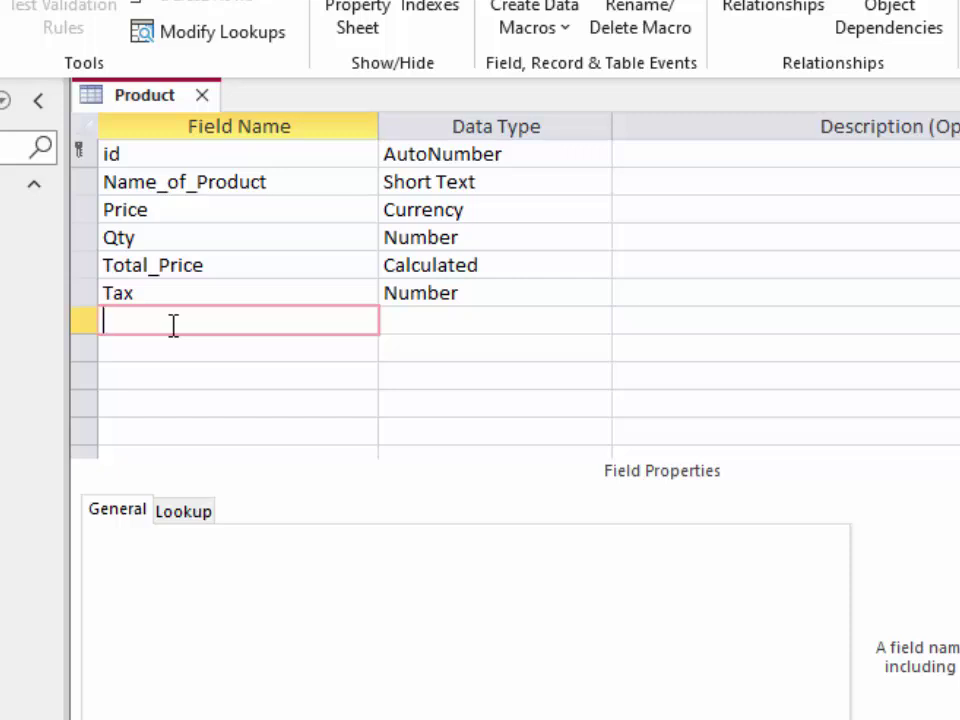
- Add a Tax_Amount field and set its data type to Calculated
text(Tax)
text(_)
text(Amo)
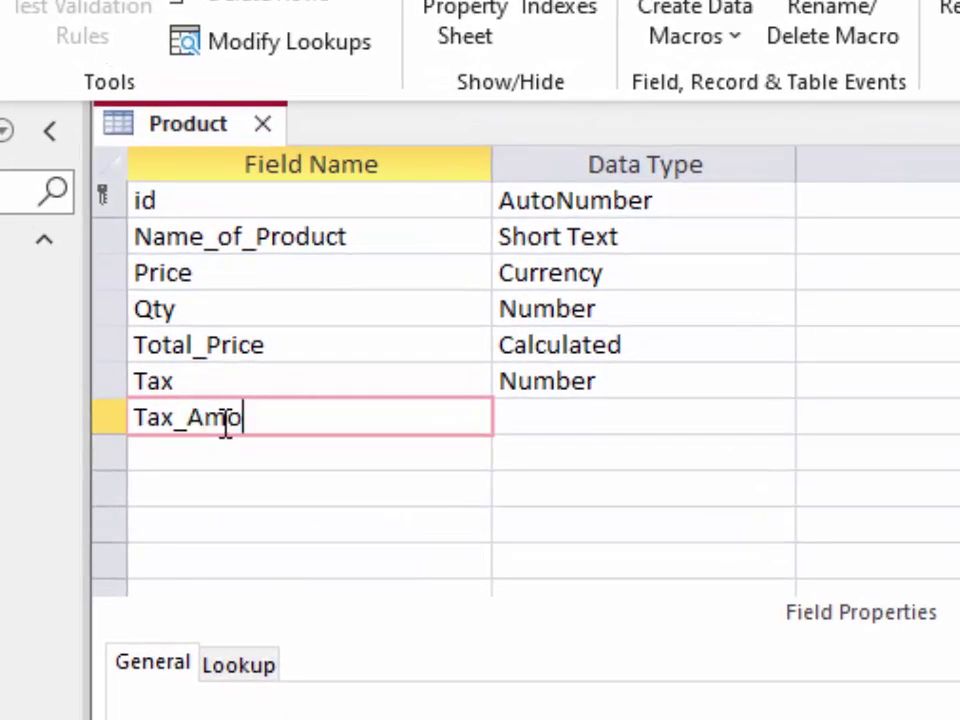
text(unt)
click(583, 418)
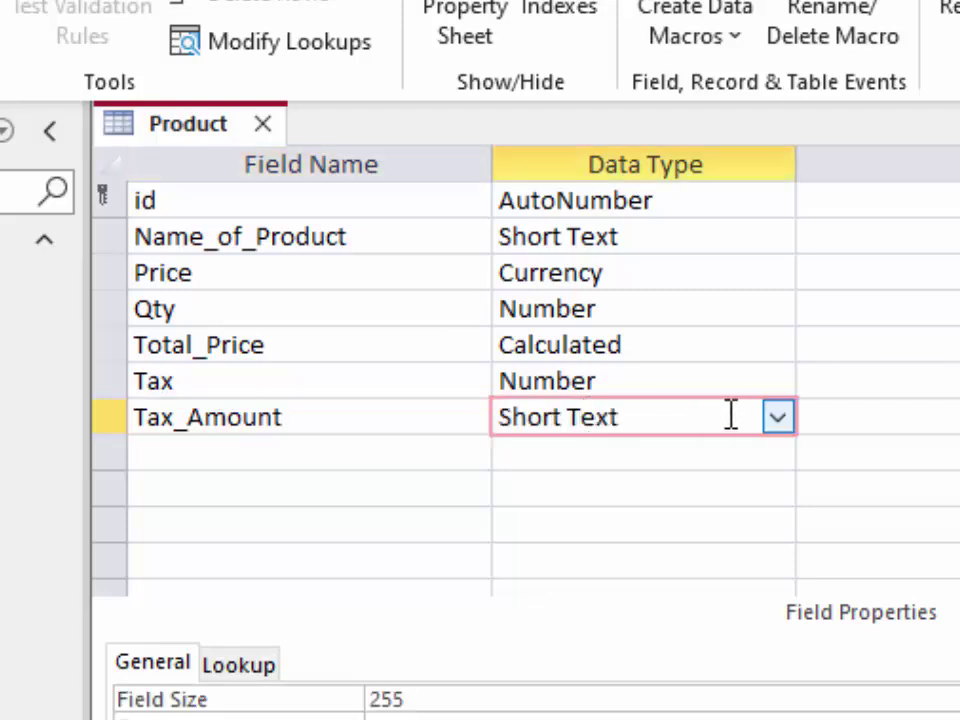
click(777, 418)
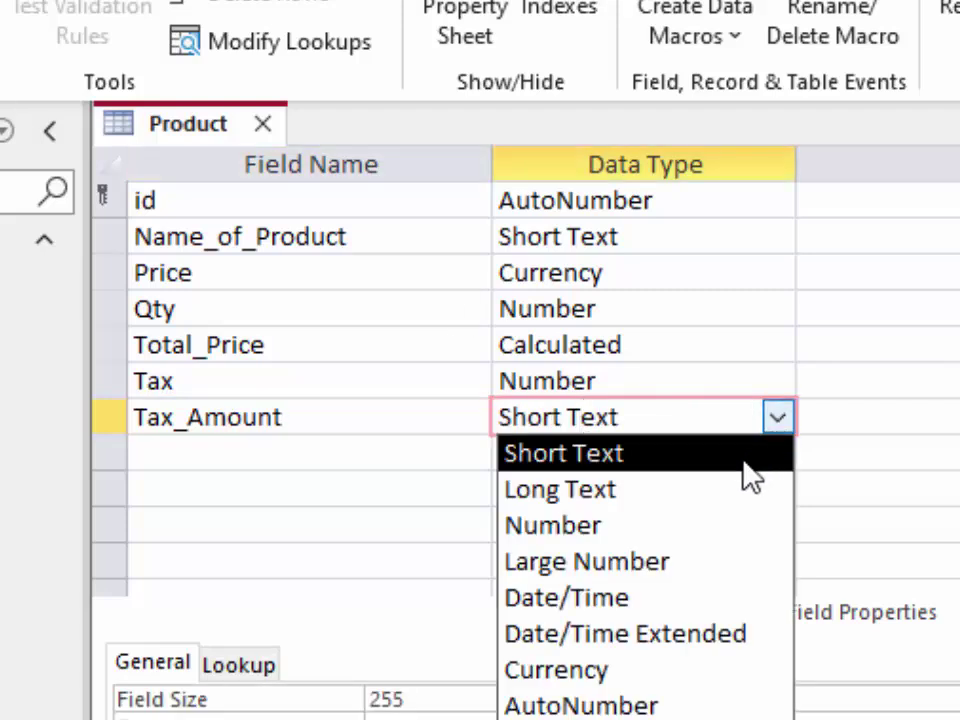
key(Return)
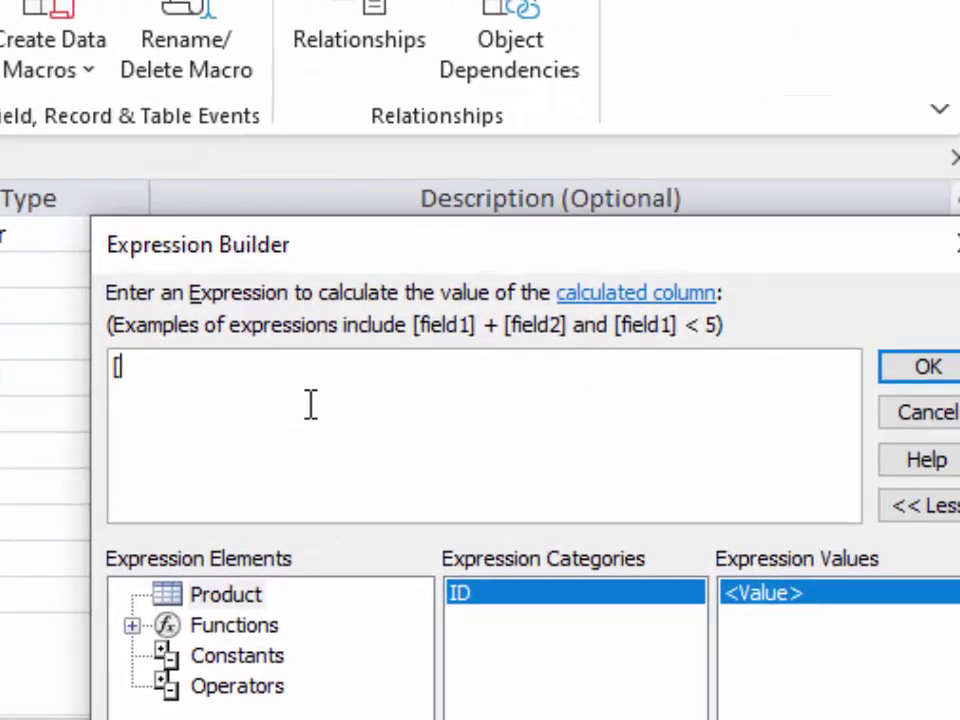
- Finish Tax_Amount's expression as [Total_Price]*[Qty], save the Product table, and view it as a datasheet
text([To)
text(tal)
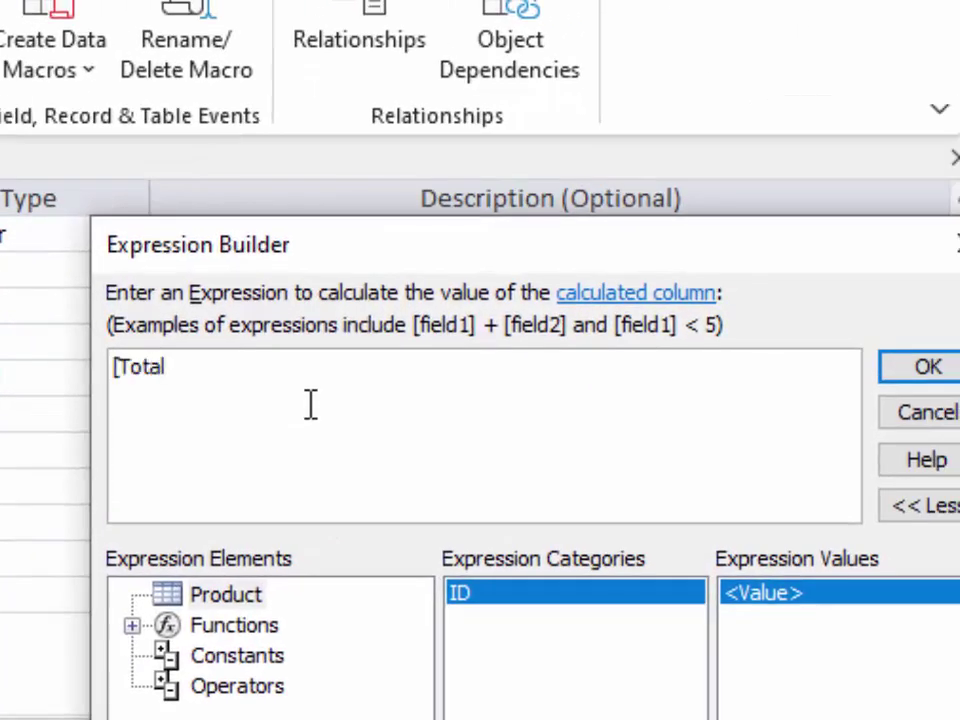
text(_Pri)
text(ce]*[)
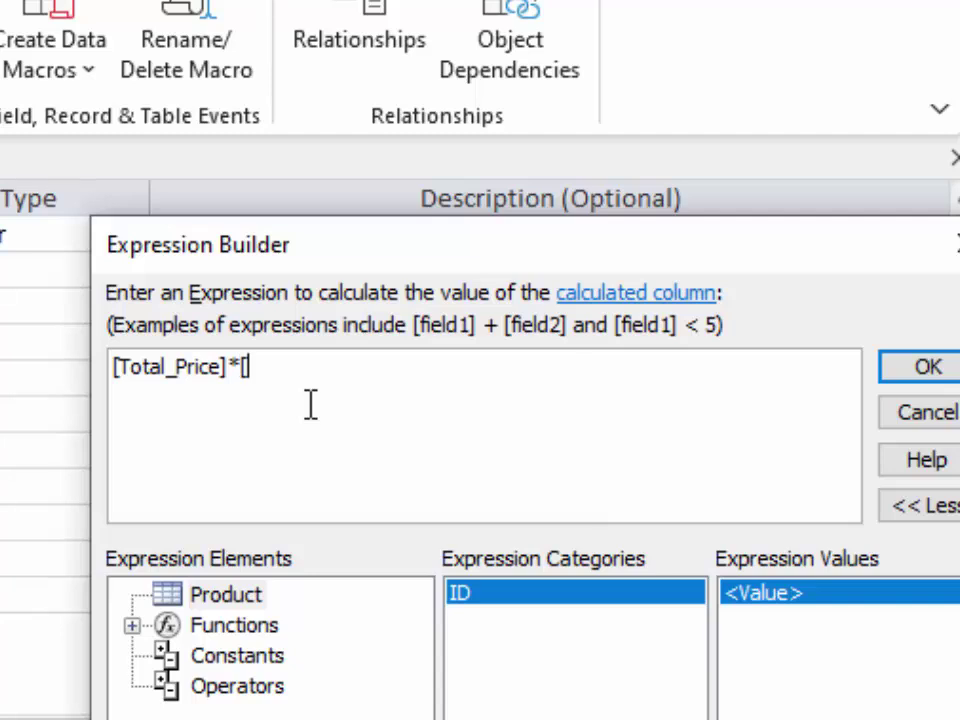
text(Qt)
text(y])
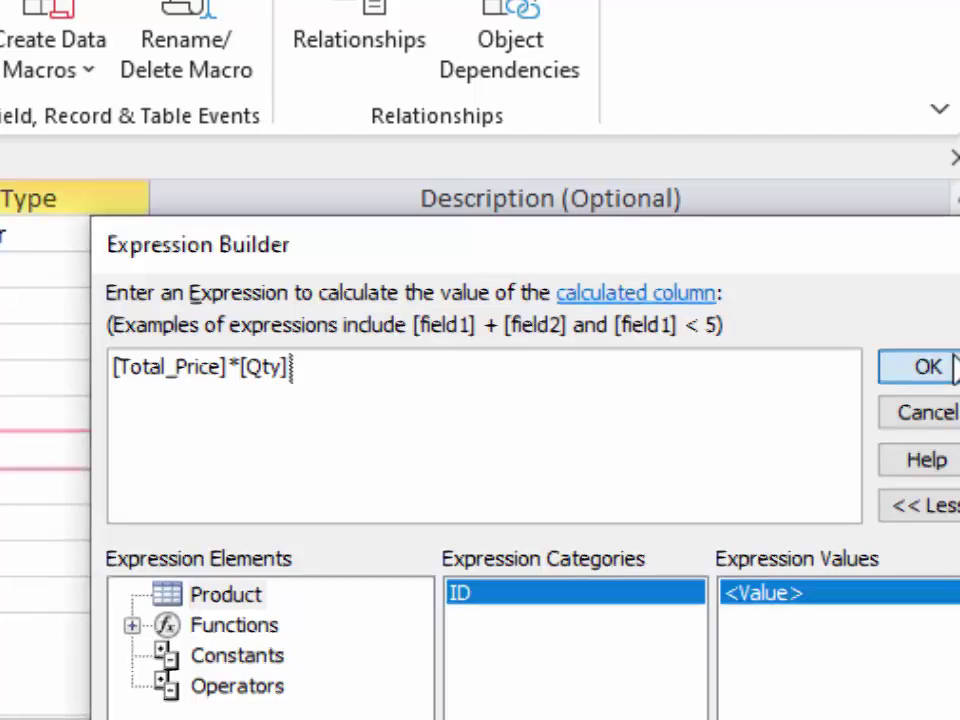
key(Return)
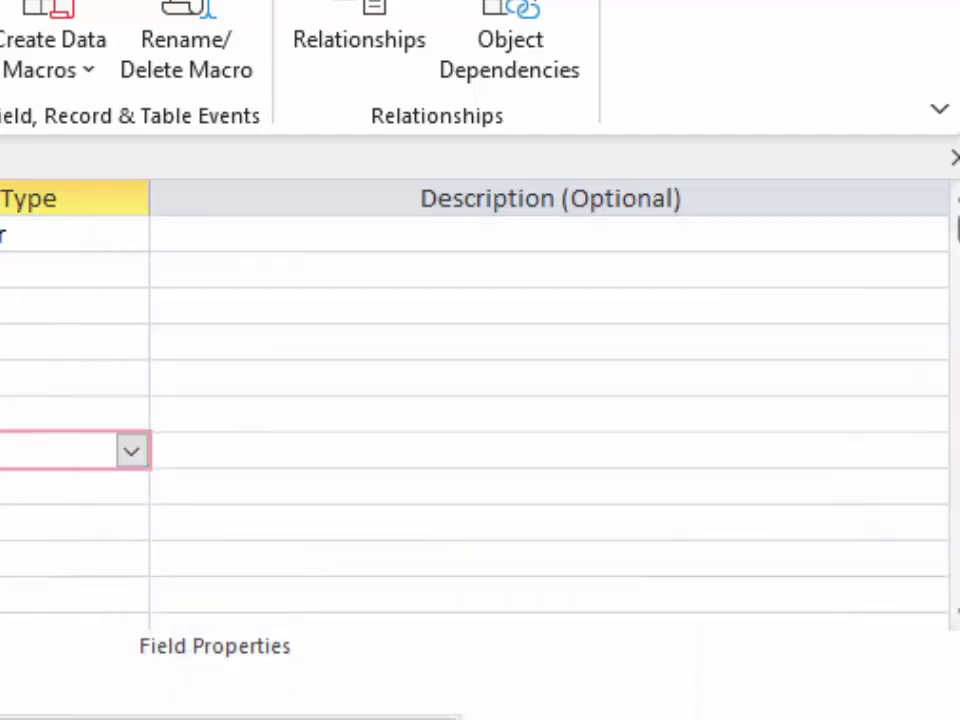
click(5, 628)
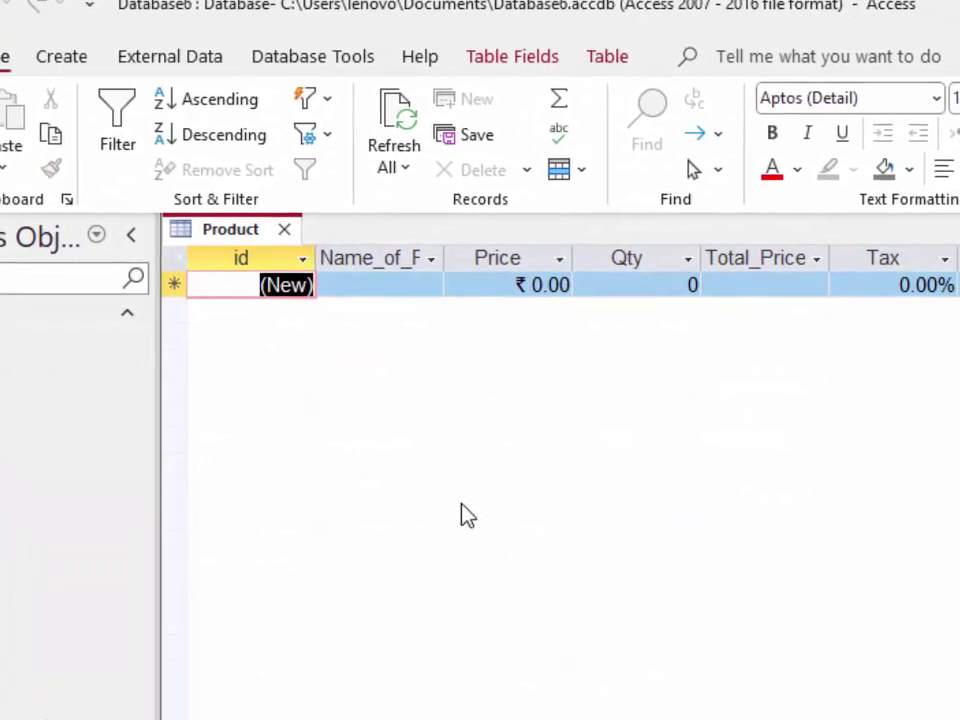
- Widen the Name_of_Product column and choose Keyboard as the new record's product
drag(330, 231, 386, 305)
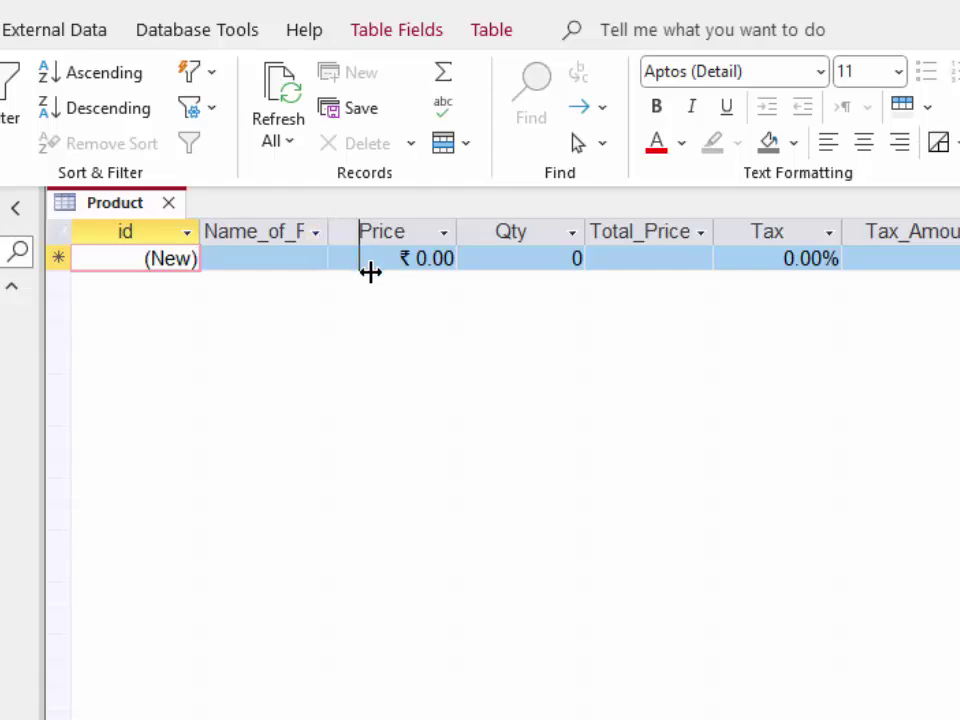
click(296, 260)
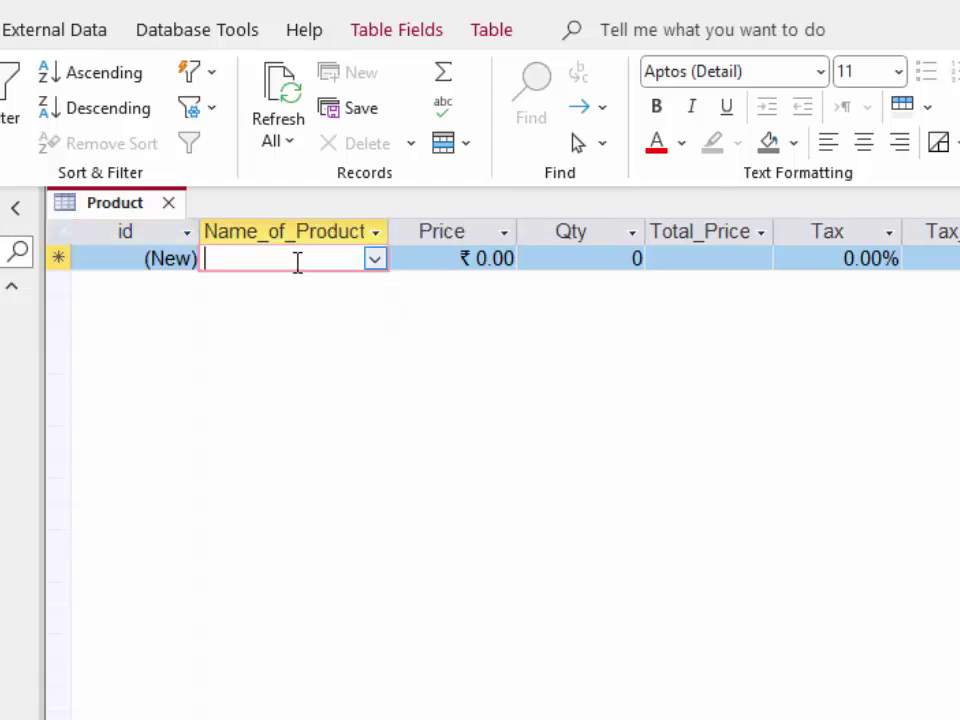
click(376, 260)
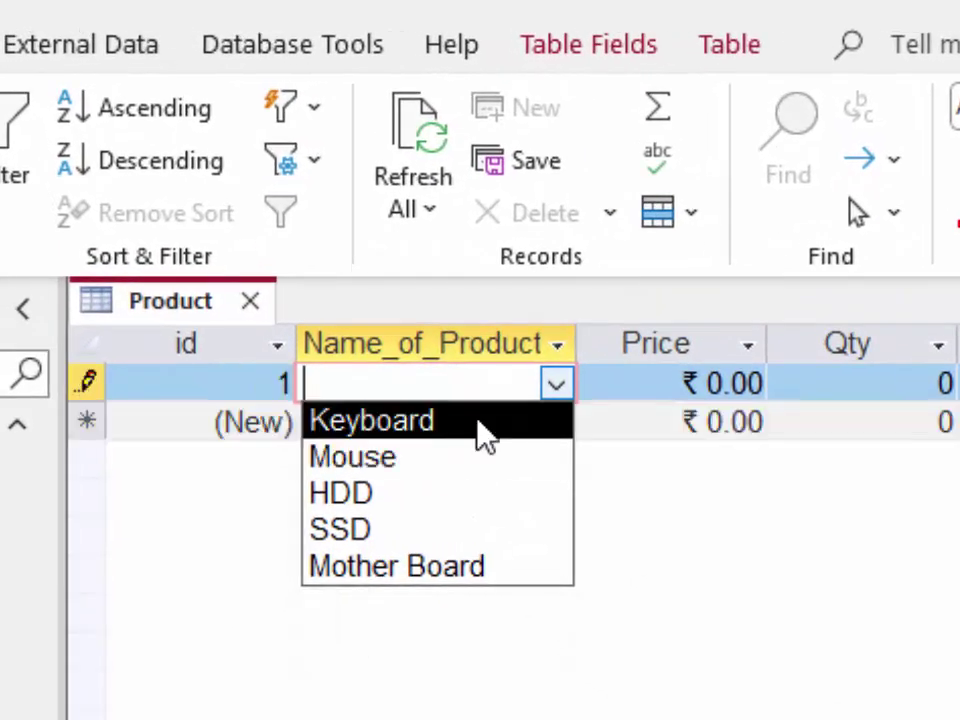
click(485, 421)
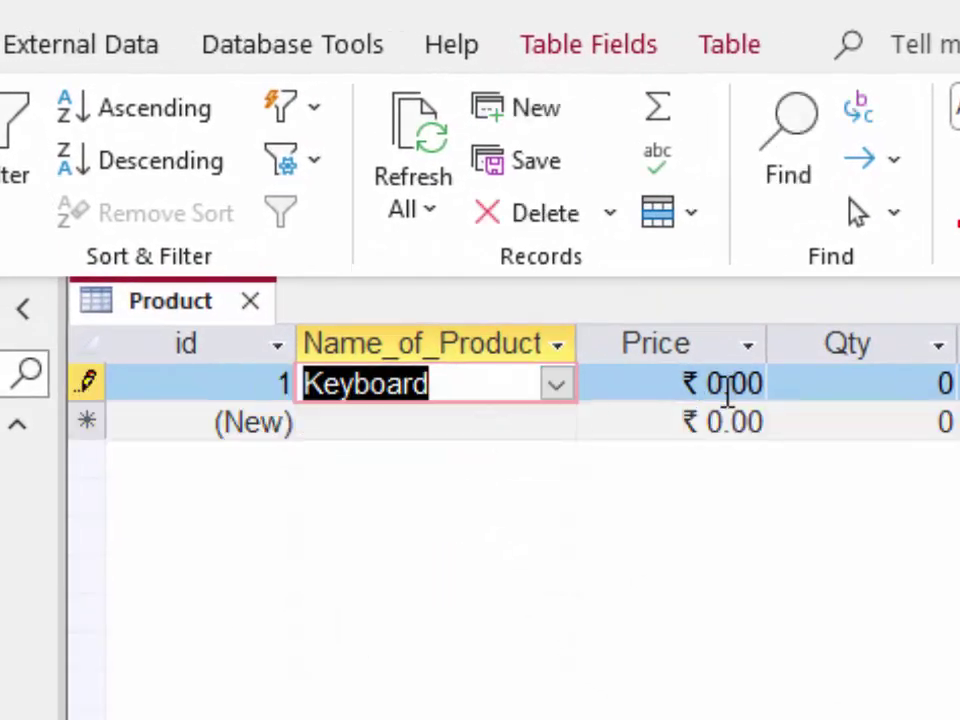
- Give Keyboard price 400 and quantity 56 (Total_Price ₹22,400.00), then return to Design View
click(720, 384)
key(BackSpace)
text(4)
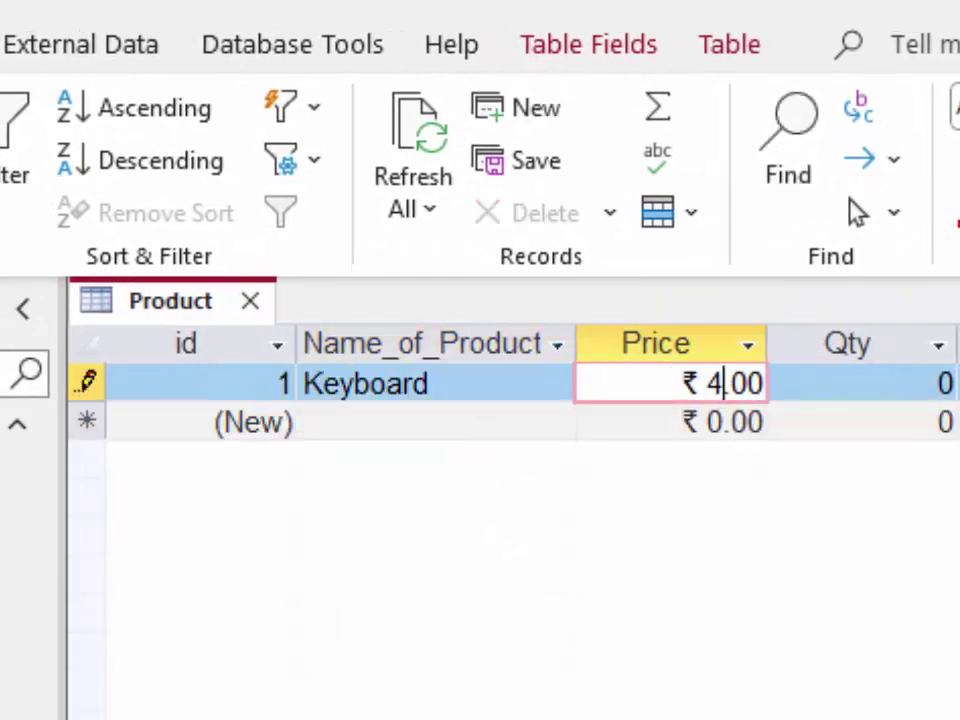
text(00)
key(Tab)
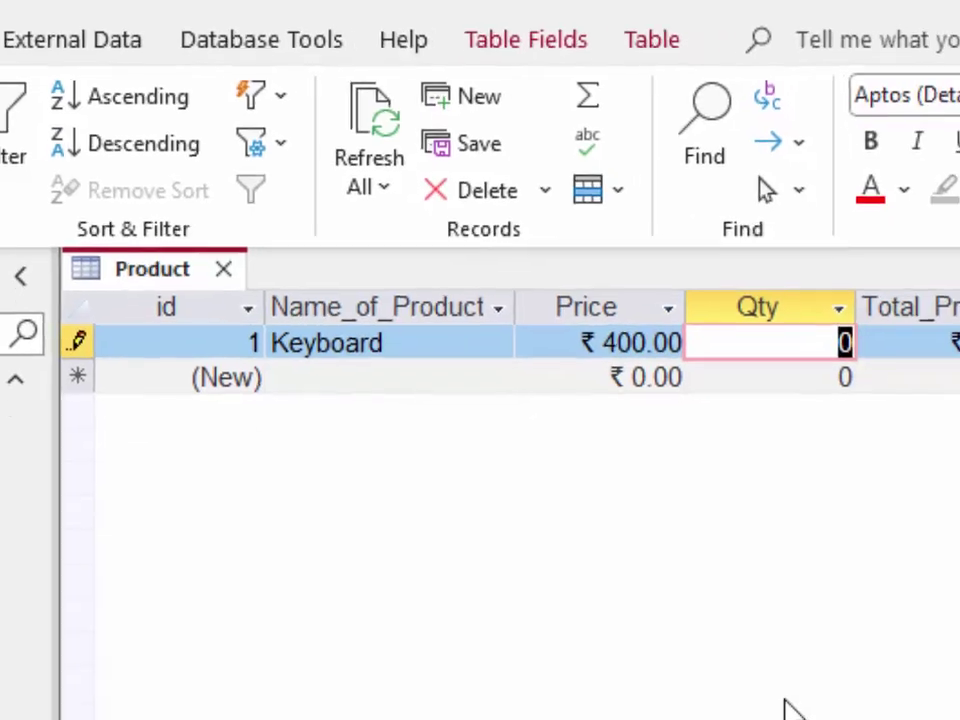
text(56)
key(Tab)
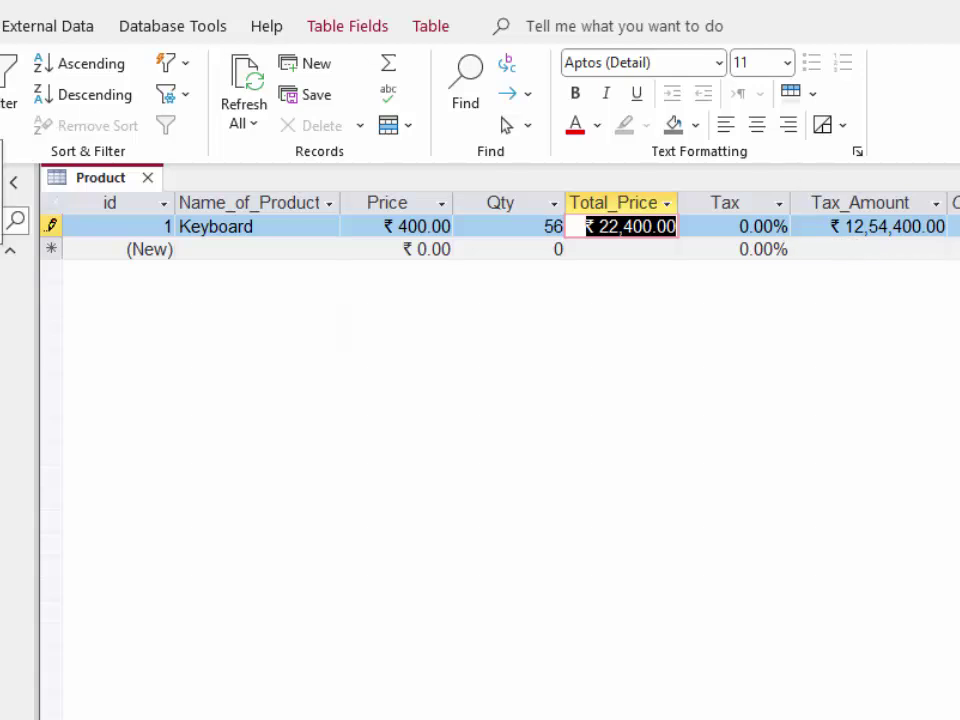
click(3, 95)
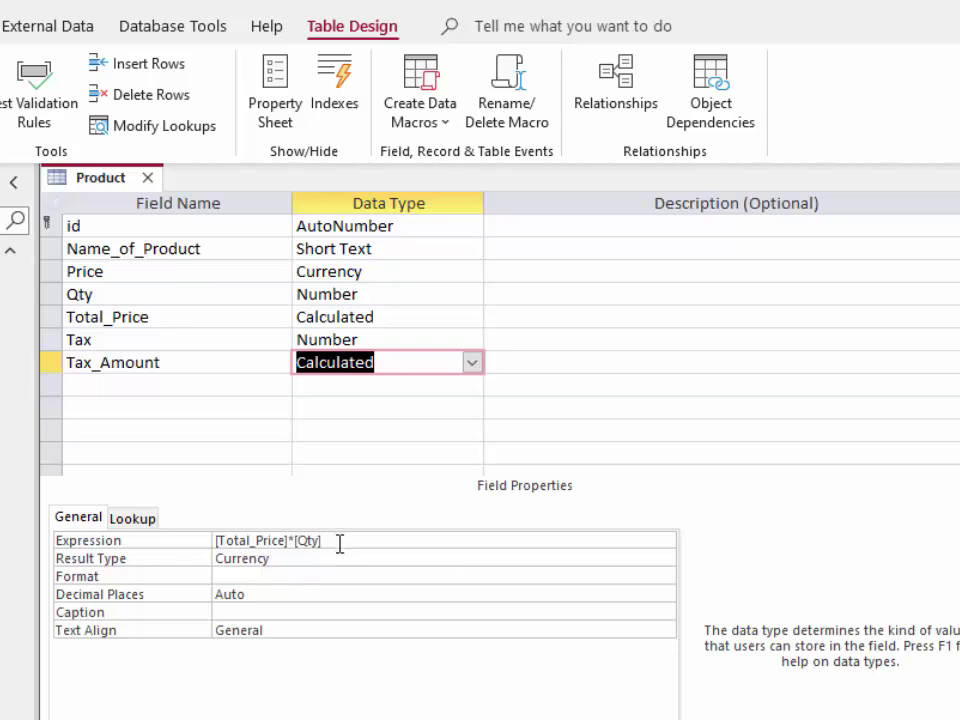
- Change Tax_Amount's expression to [Total_Price]*[Tax], save the design, and show the table's records
click(339, 541)
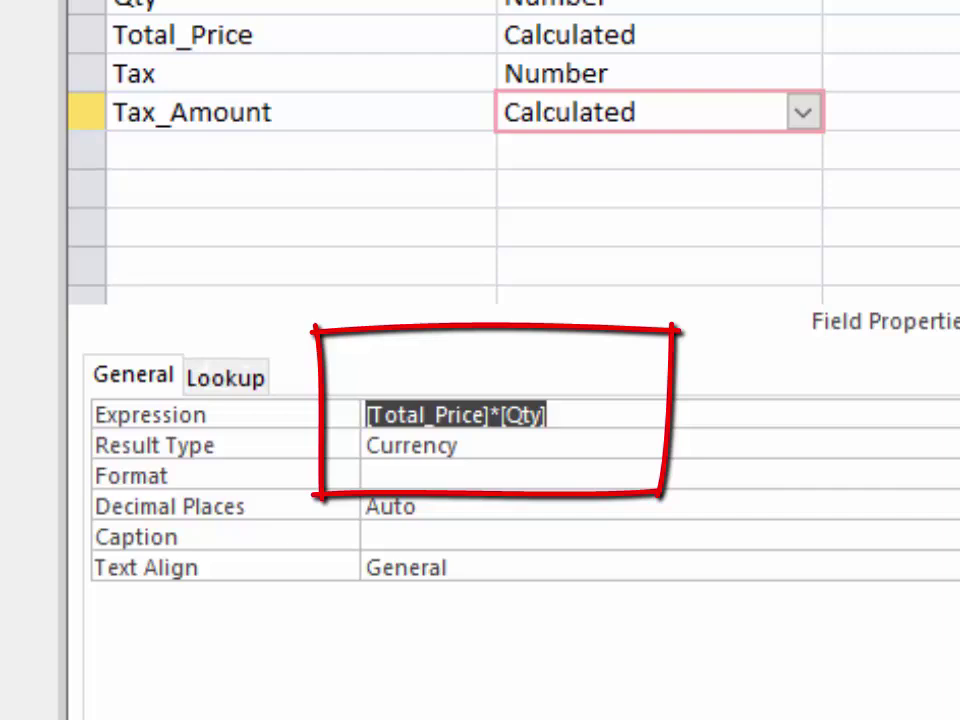
key(ctrl+F2)
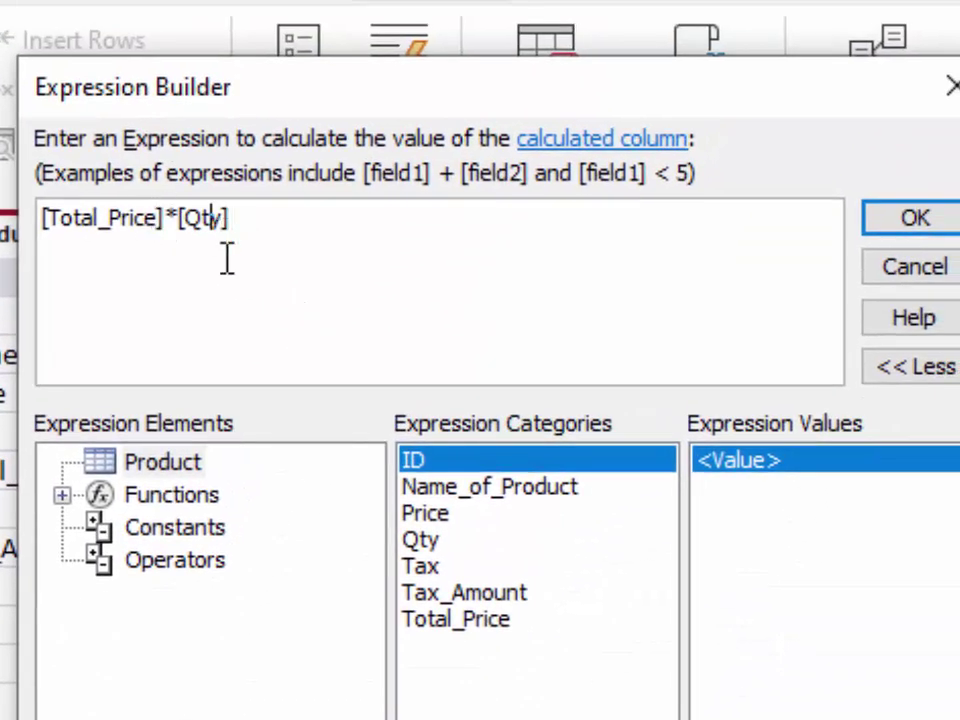
key(BackSpace)
key(BackSpace)
key(BackSpace)
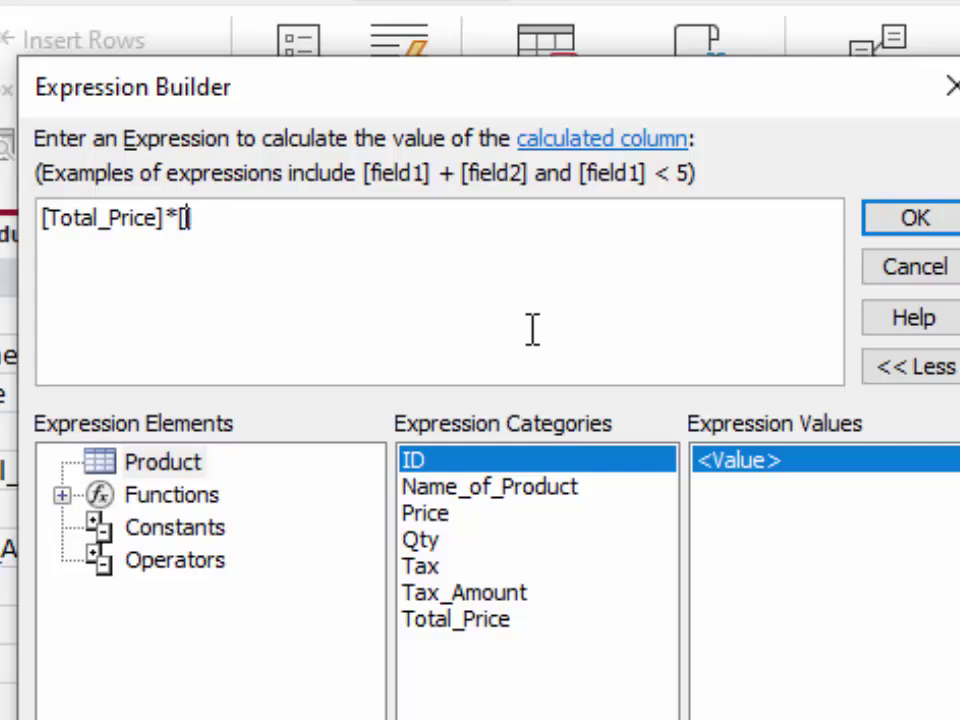
key(BackSpace)
text(Tax)
key(Return)
key(Return)
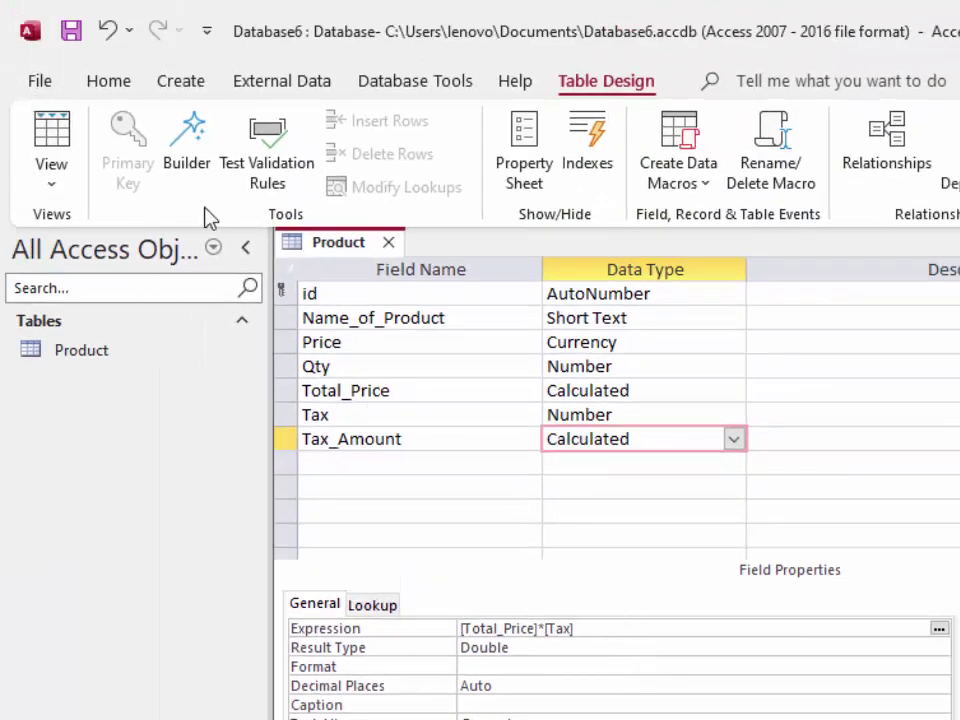
click(51, 138)
click(606, 560)
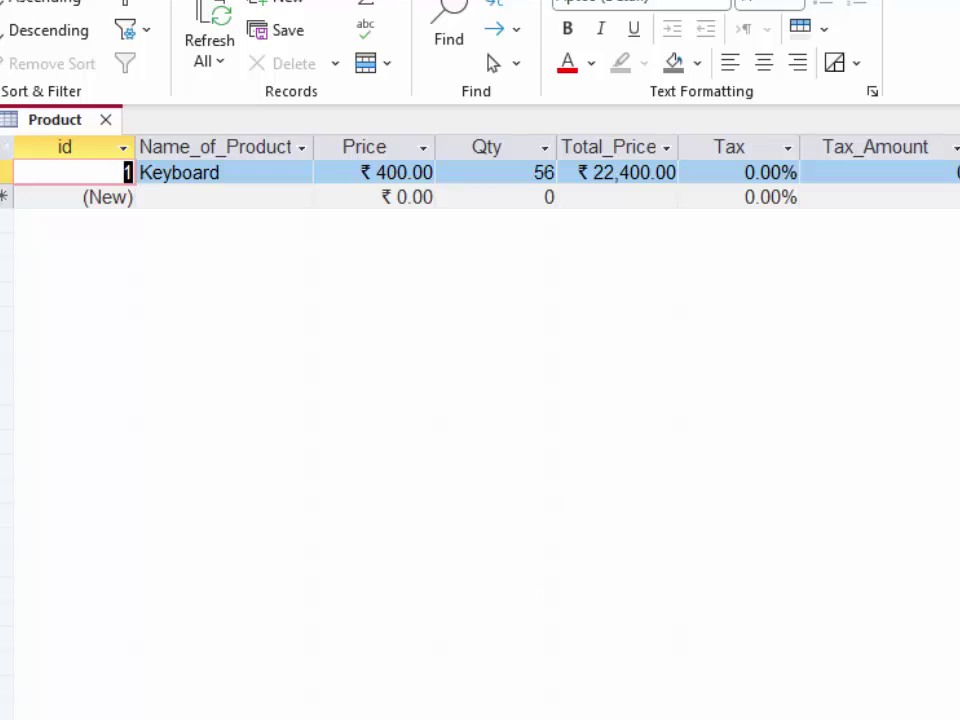
- Set the Keyboard record's Tax to 5 so its Tax_Amount calculates to 1120
scroll(480, 180, right, 1)
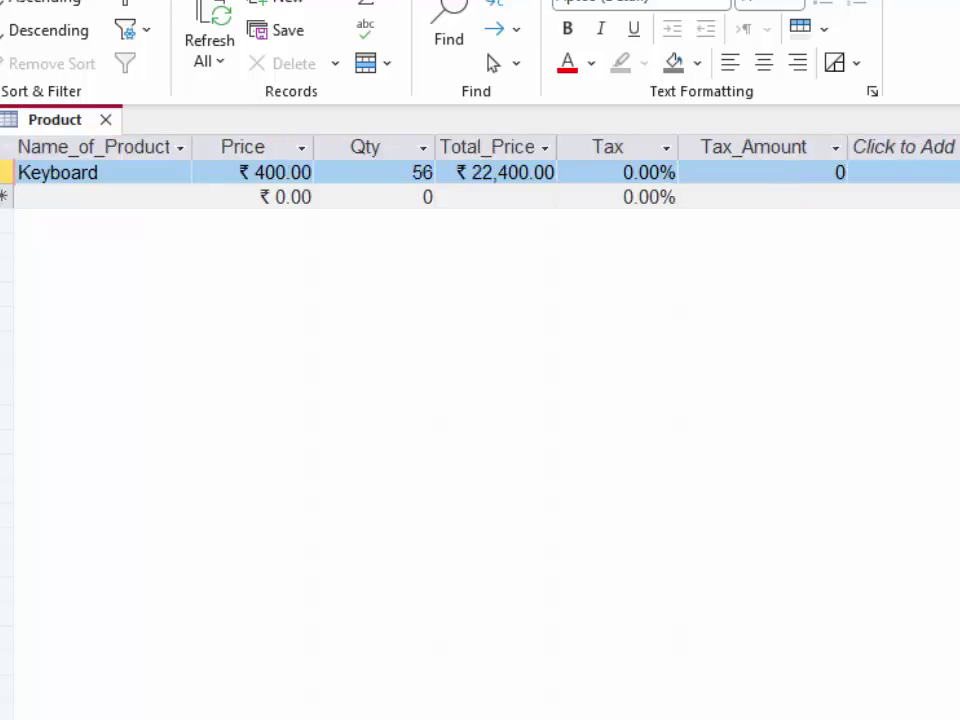
scroll(480, 180, right, 1)
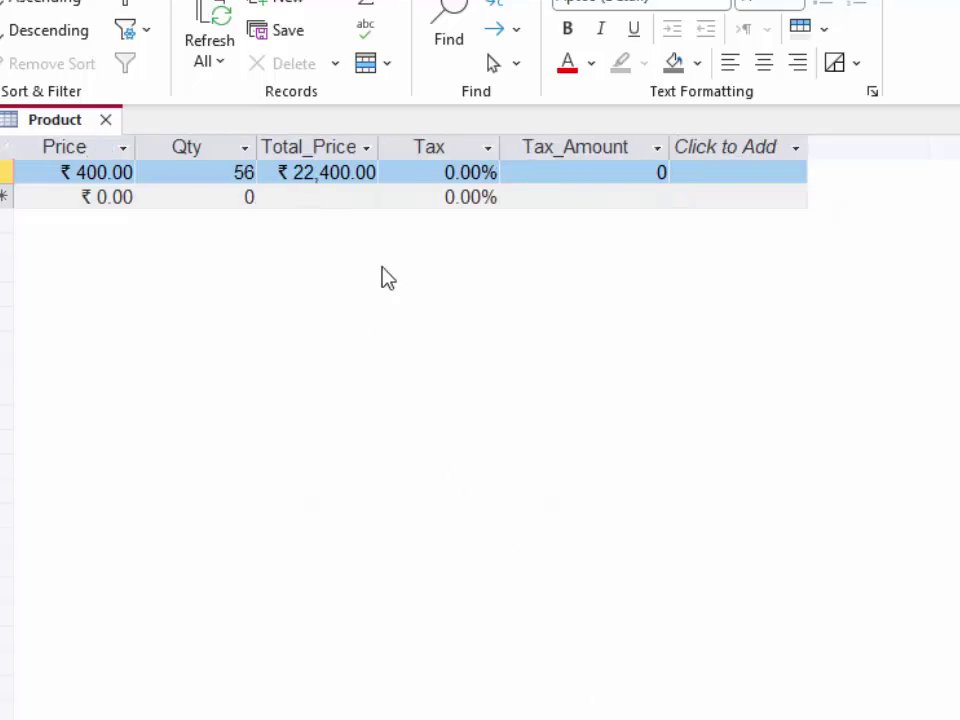
click(447, 174)
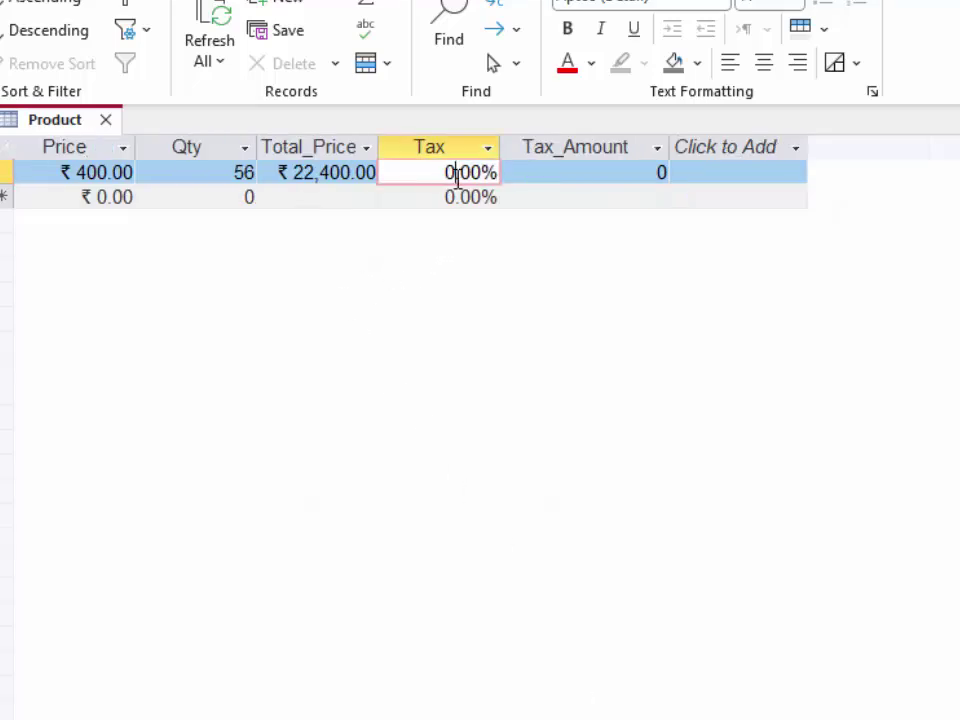
key(BackSpace)
text(5)
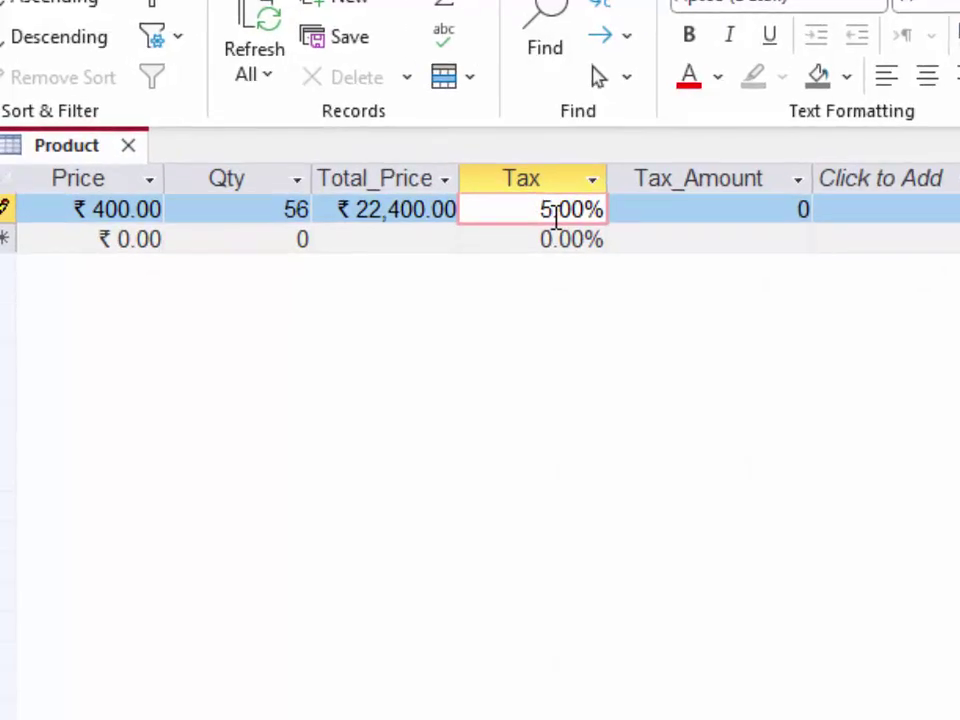
key(Tab)
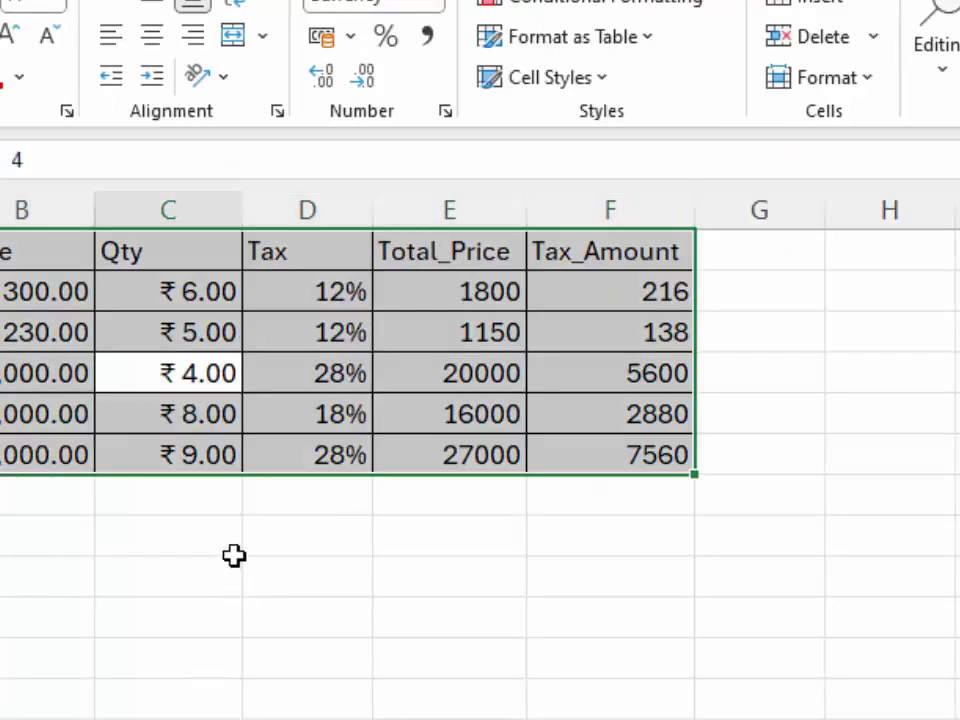
- In Excel, enter =22400*5% below the table, correcting a mistyped 22500, to get 1120
click(233, 553)
text(=2)
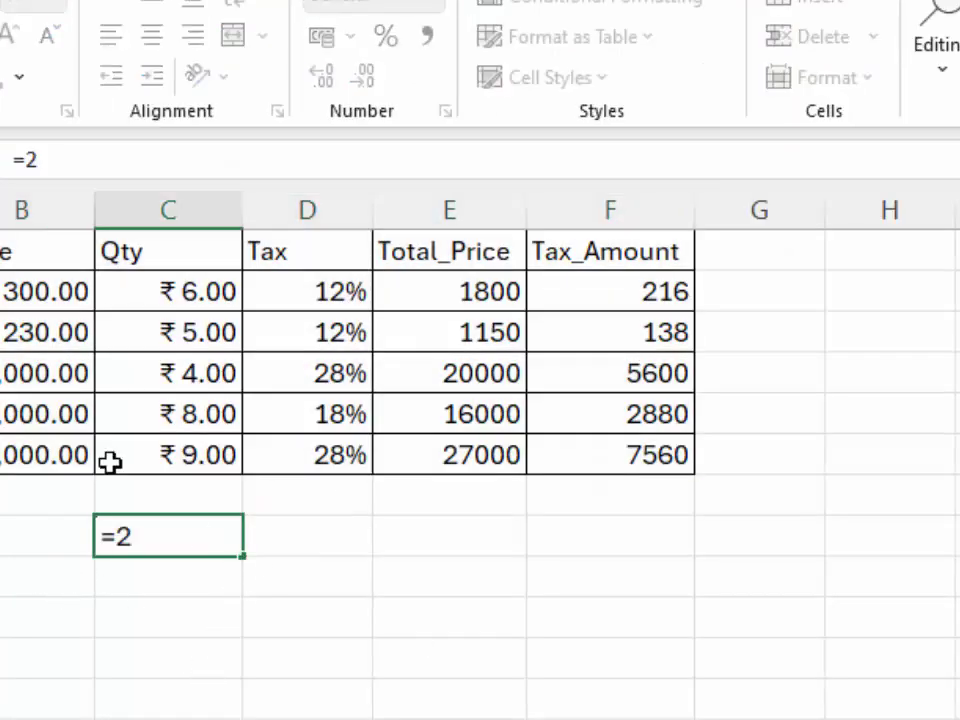
text(2)
text(500*5%)
click(177, 537)
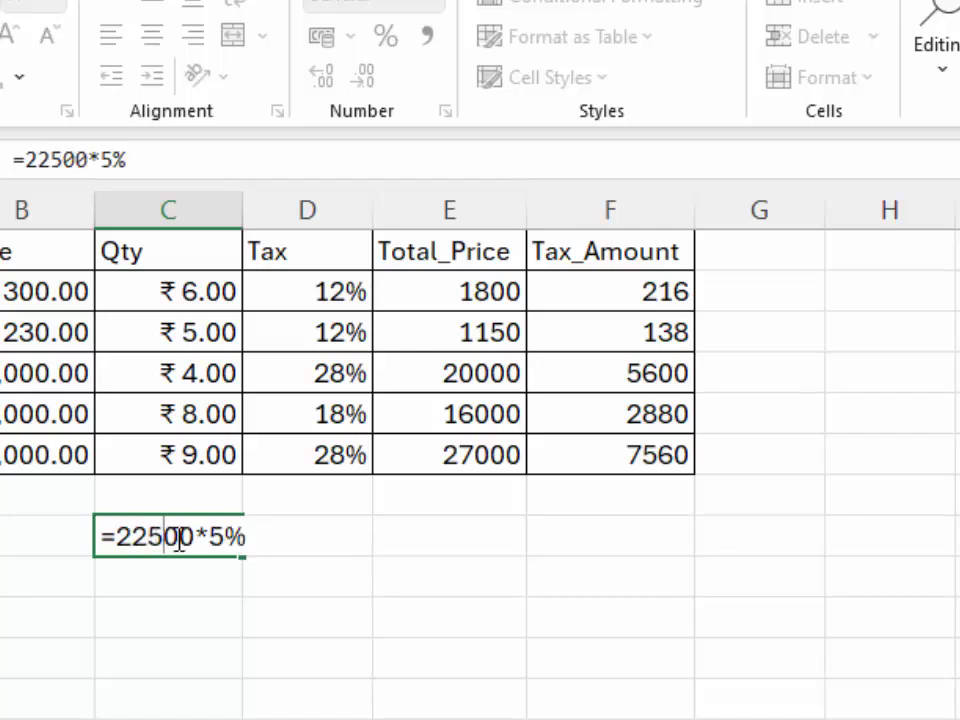
key(BackSpace)
text(4)
key(Return)
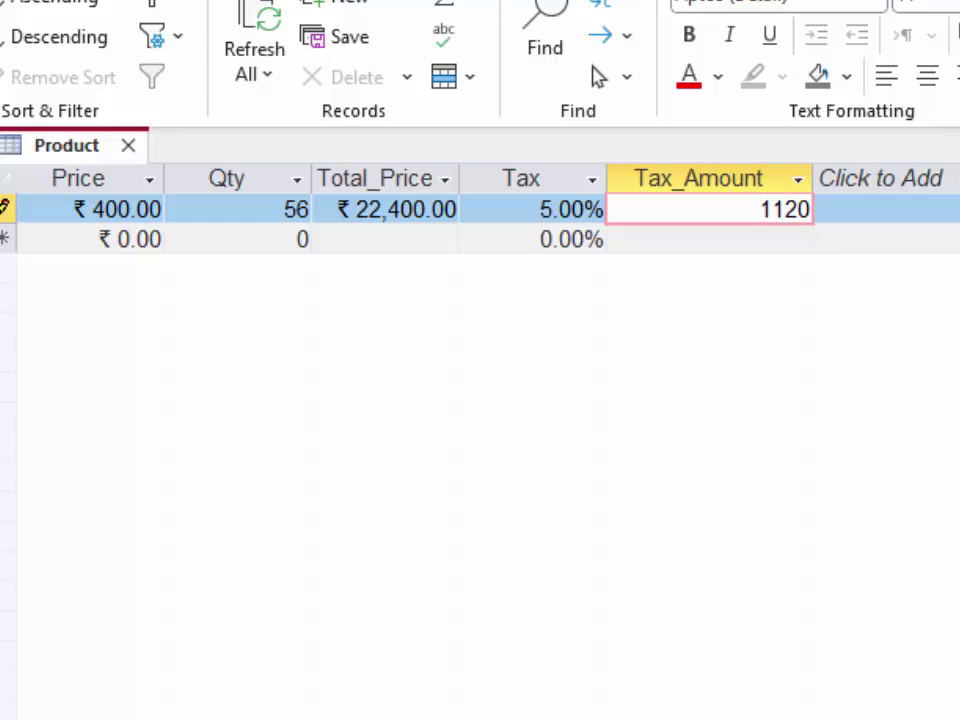
- Start a new Mouse record with price 250
click(166, 199)
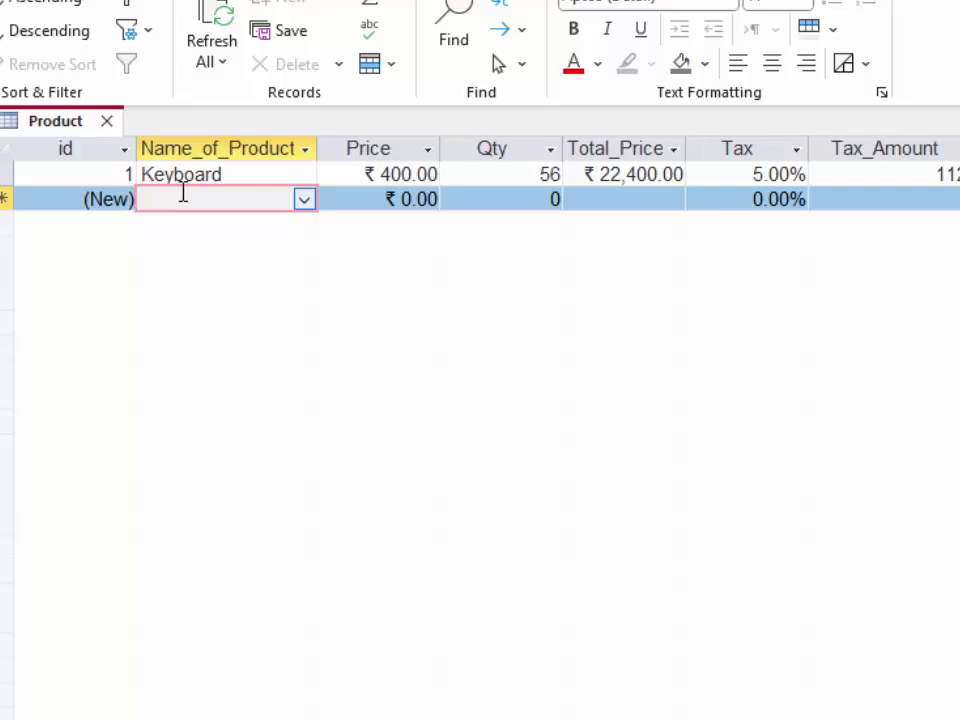
click(303, 200)
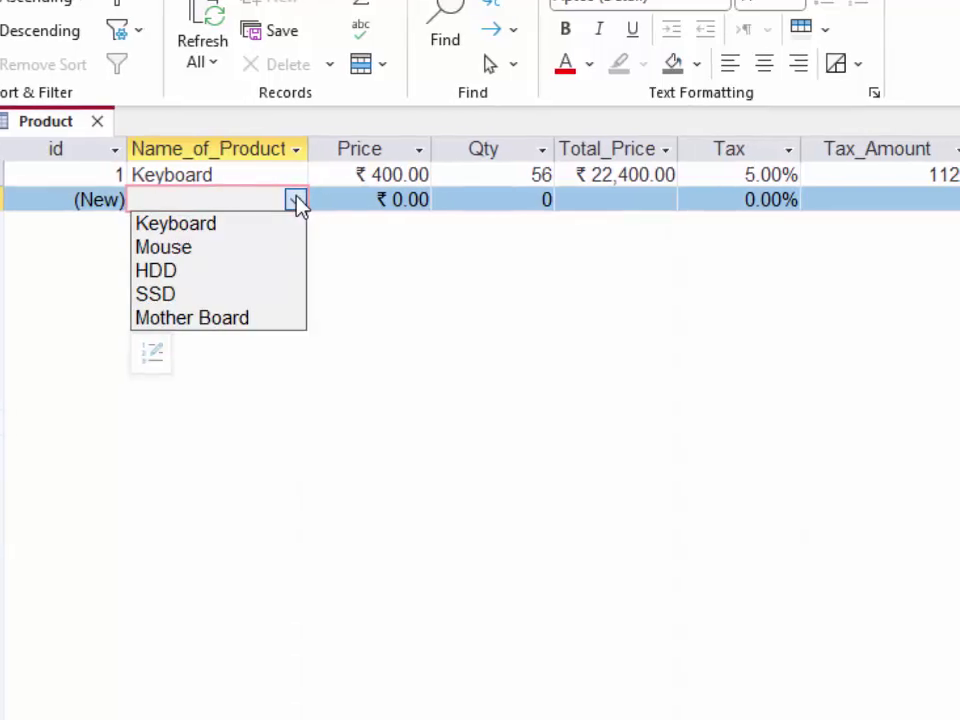
click(270, 250)
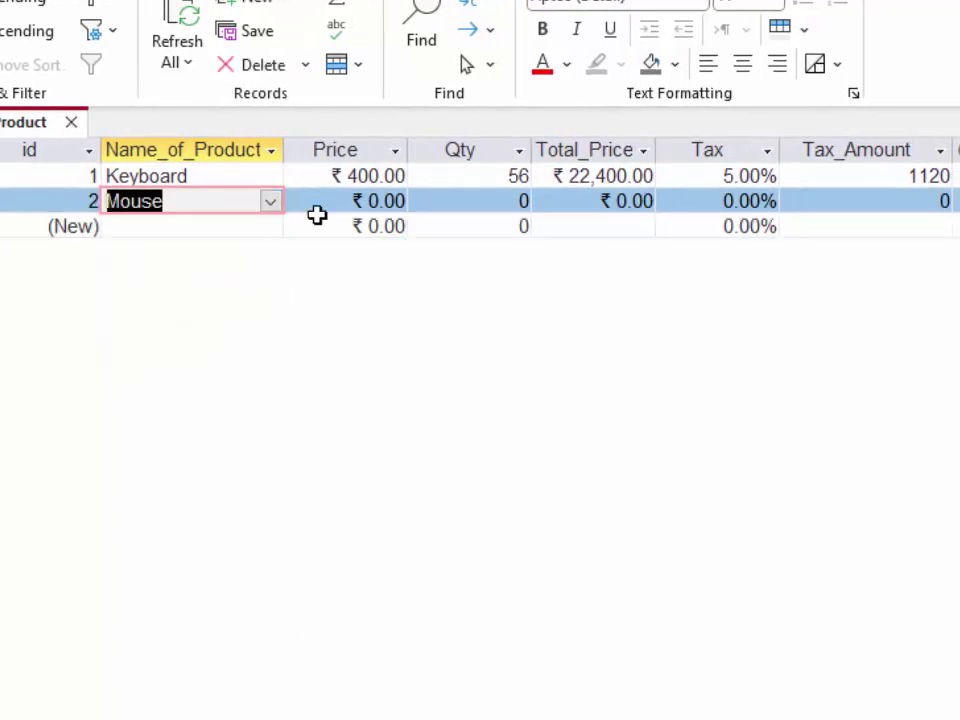
click(374, 201)
key(Delete)
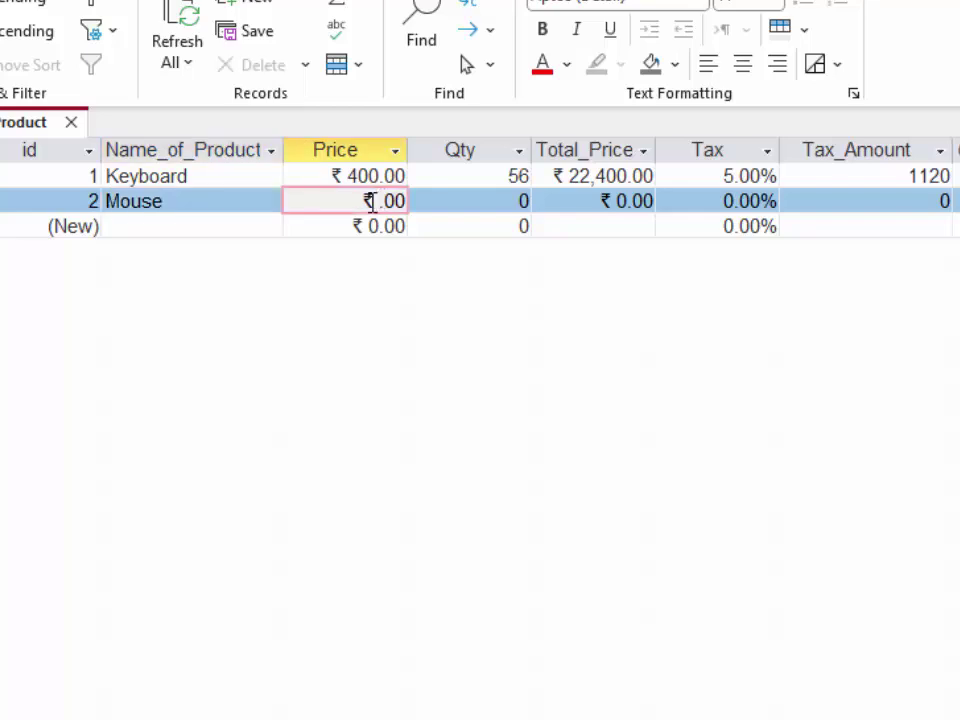
text(250)
key(Tab)
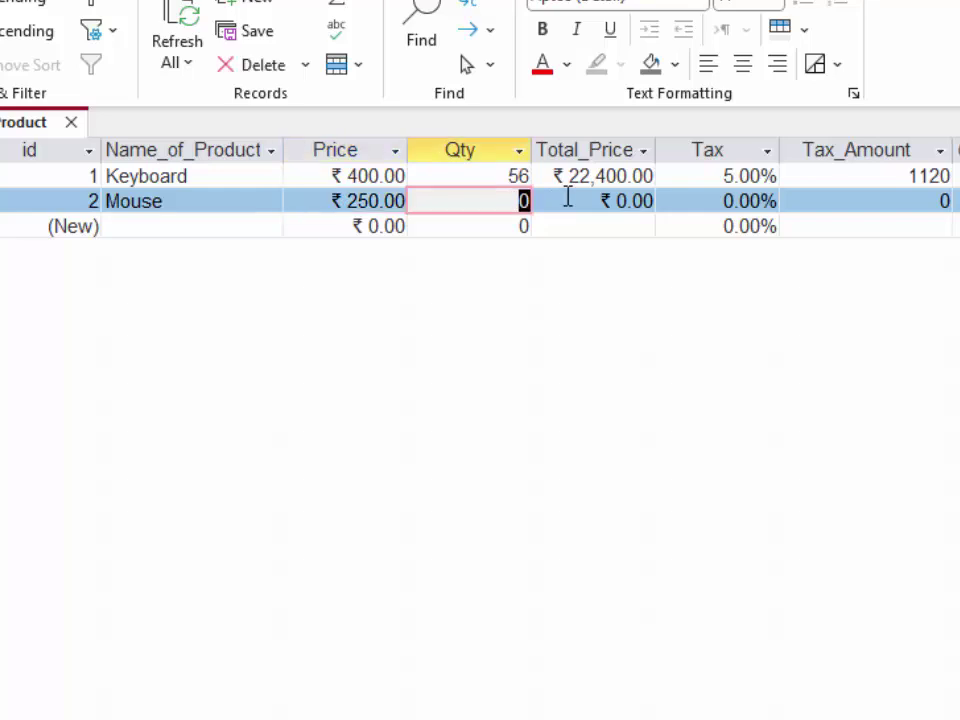
- Give the Mouse record quantity 66 and 18% tax, yielding Total_Price 16,500 and Tax_Amount 2970
key(BackSpace)
text(66)
key(Tab)
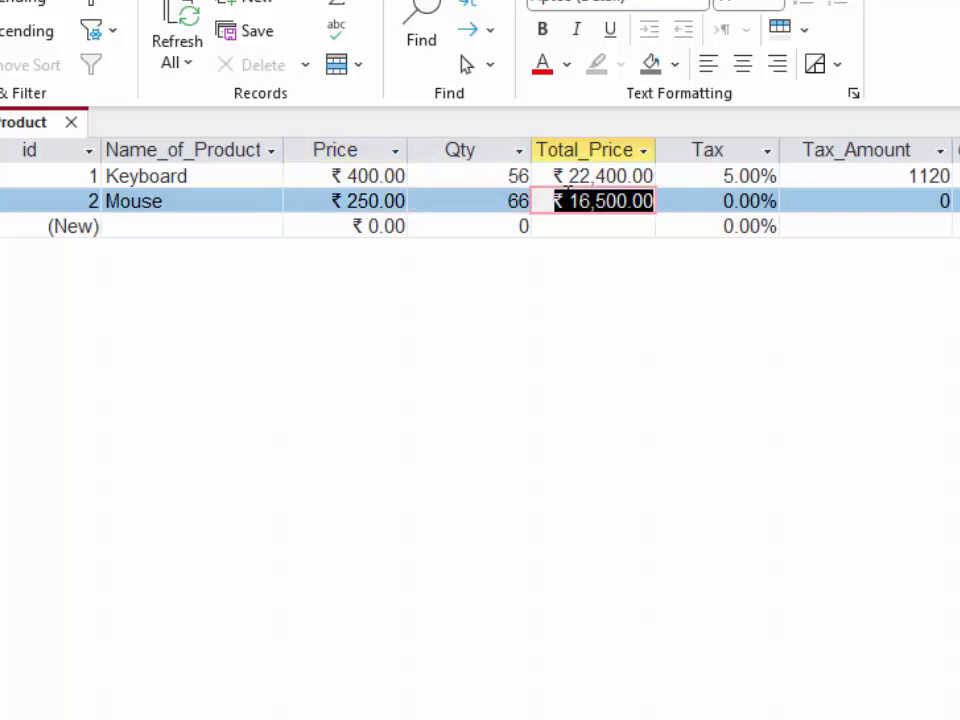
click(737, 202)
key(BackSpace)
text(1)
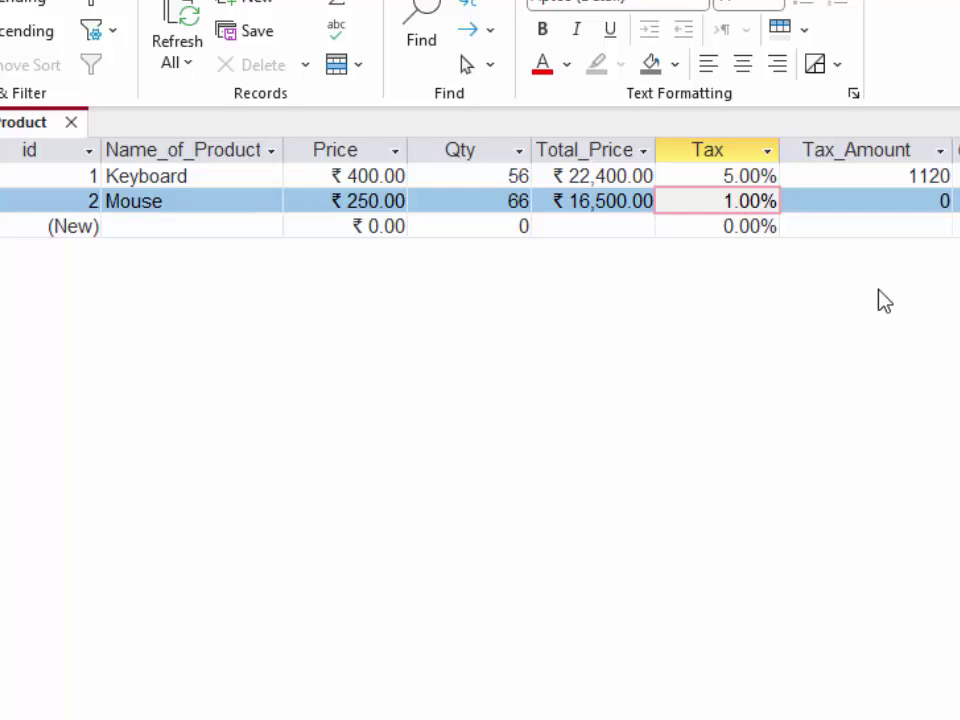
text(8)
key(Tab)
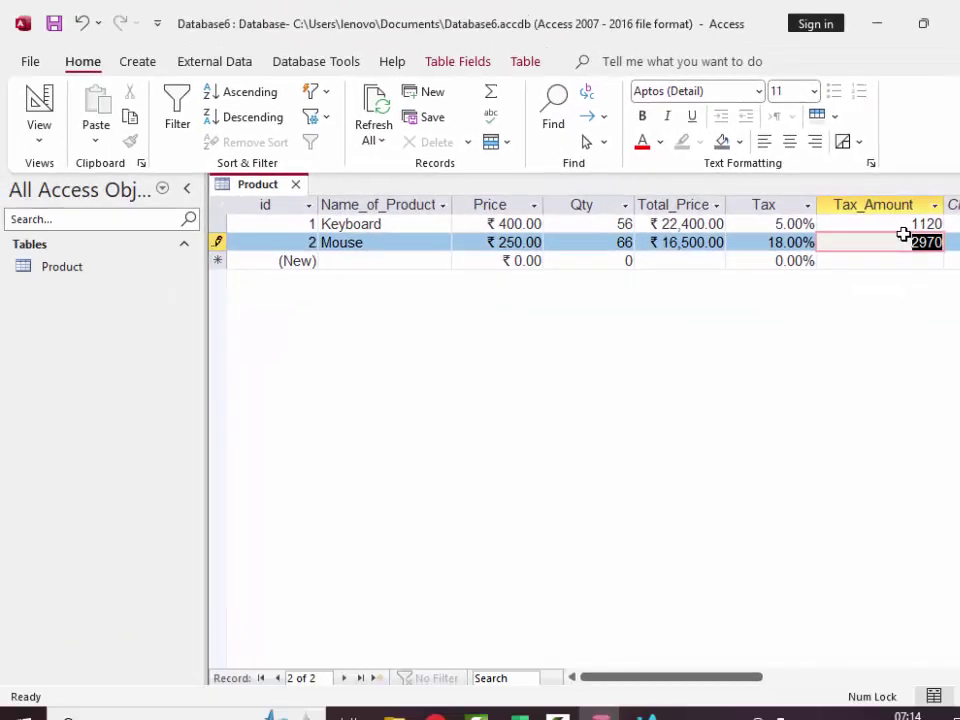
click(906, 243)
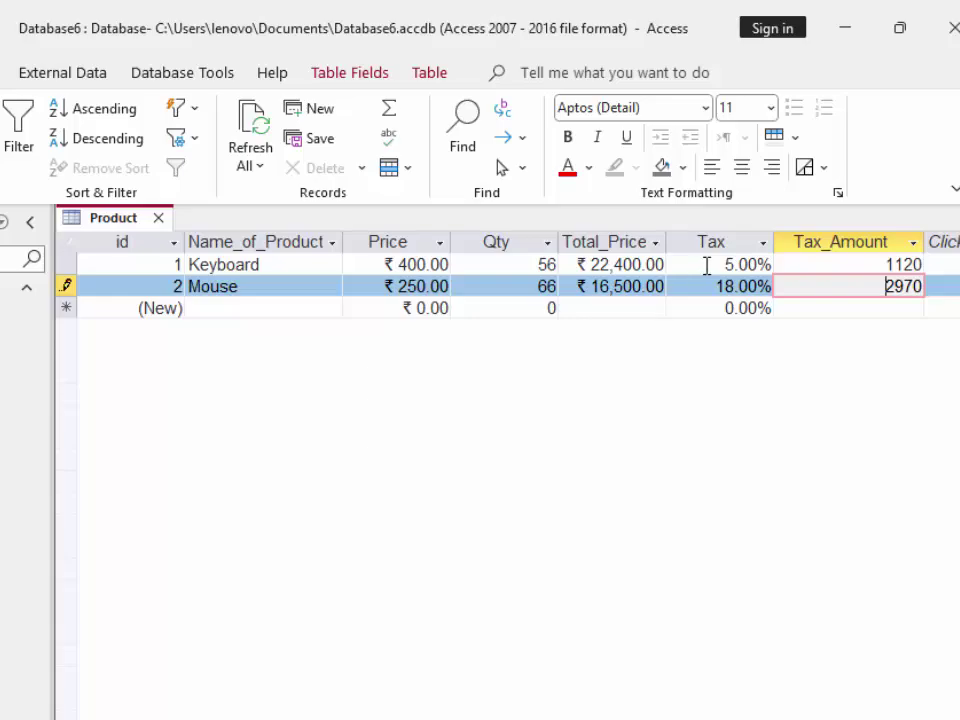
- In Excel, enter =16500*18% in column G to confirm the 2970 tax amount
click(553, 719)
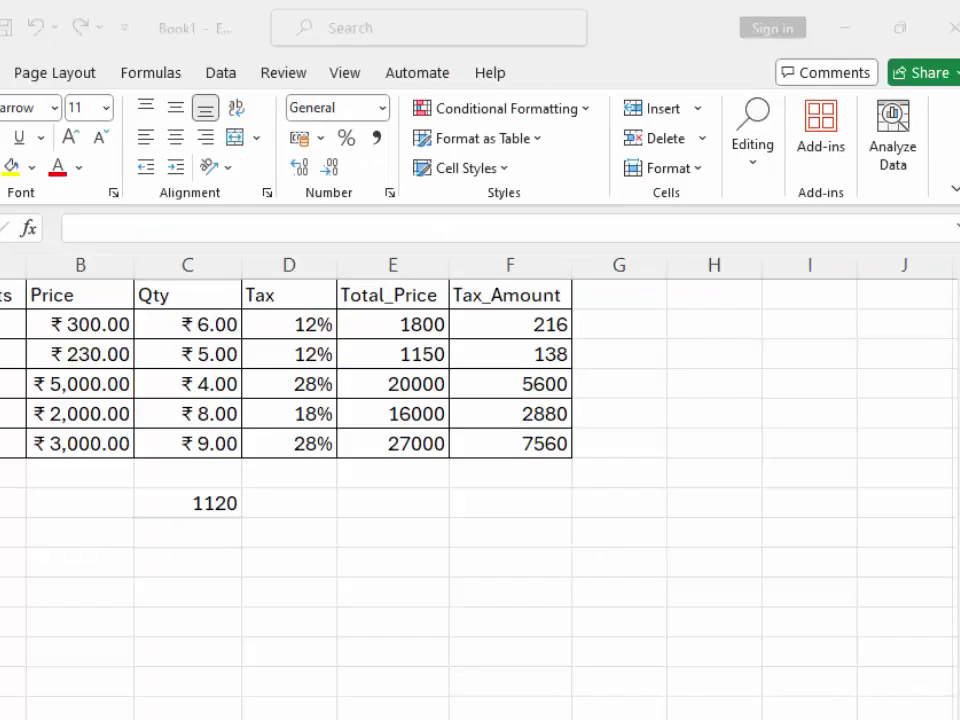
click(651, 392)
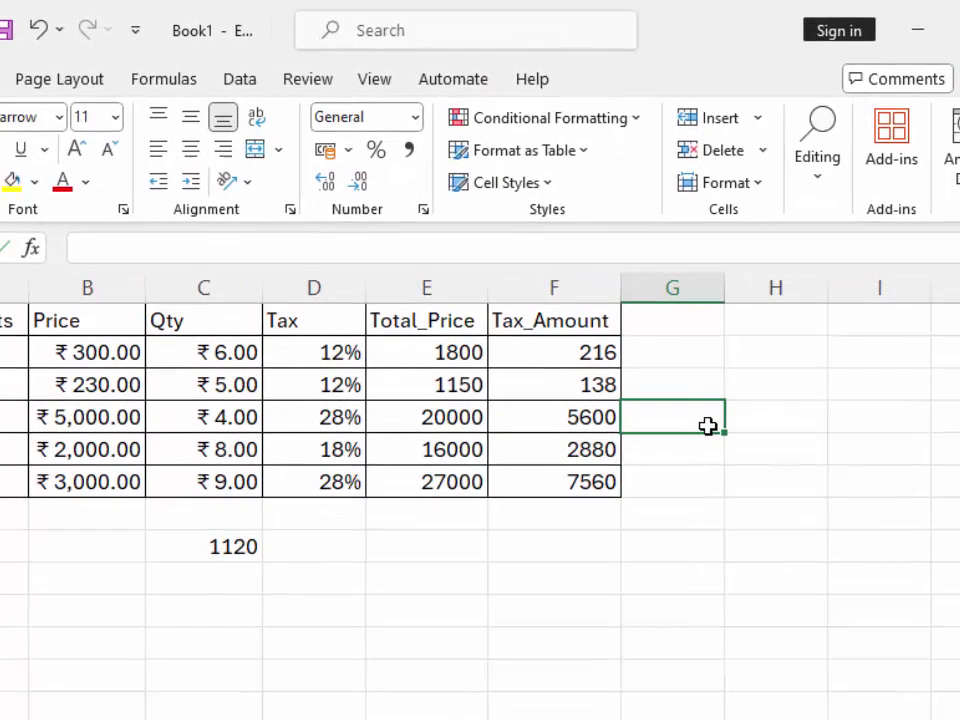
text(=)
text(16)
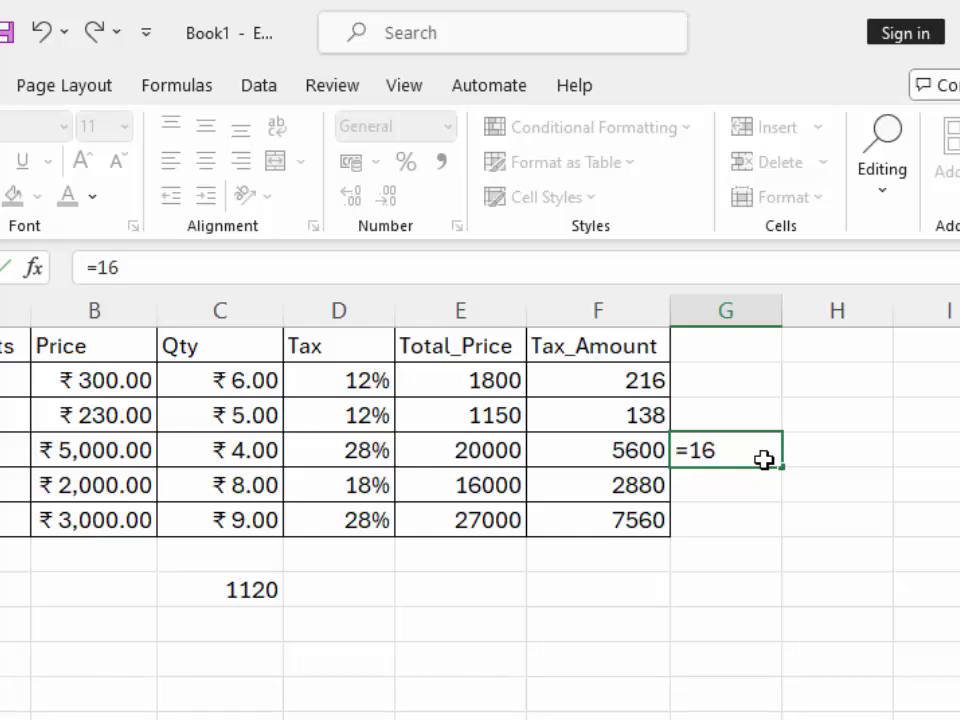
text(500*)
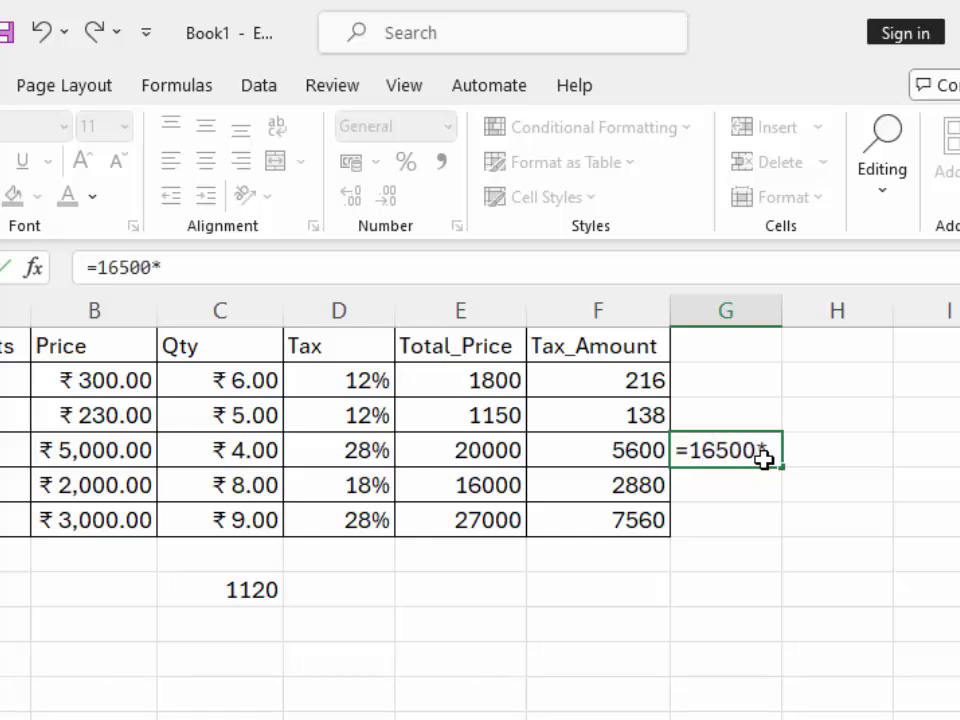
text(18)
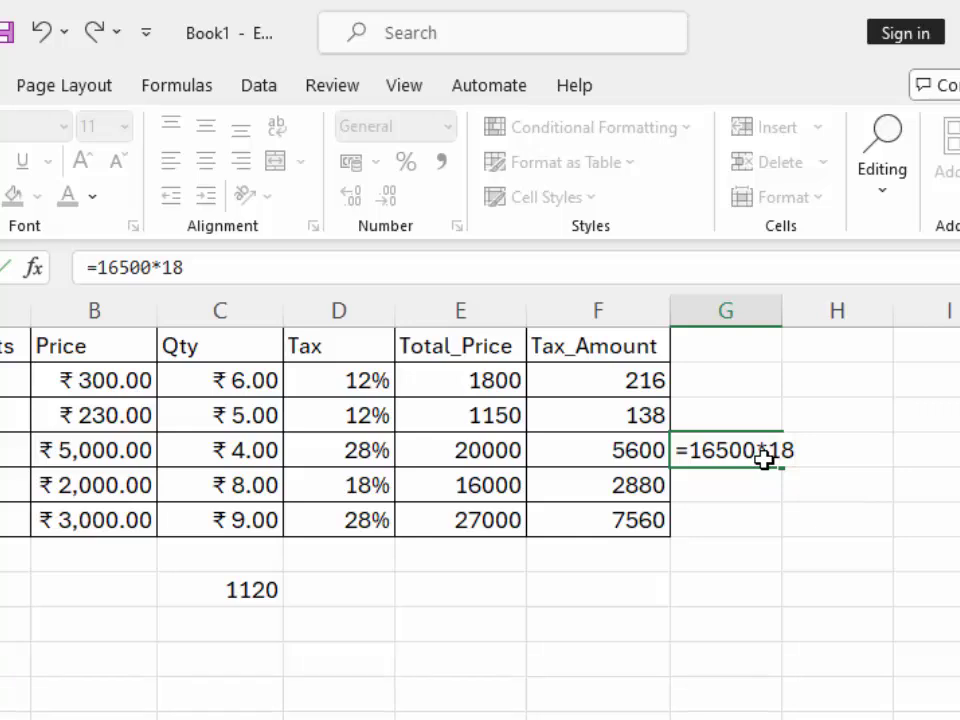
text(%)
key(Return)
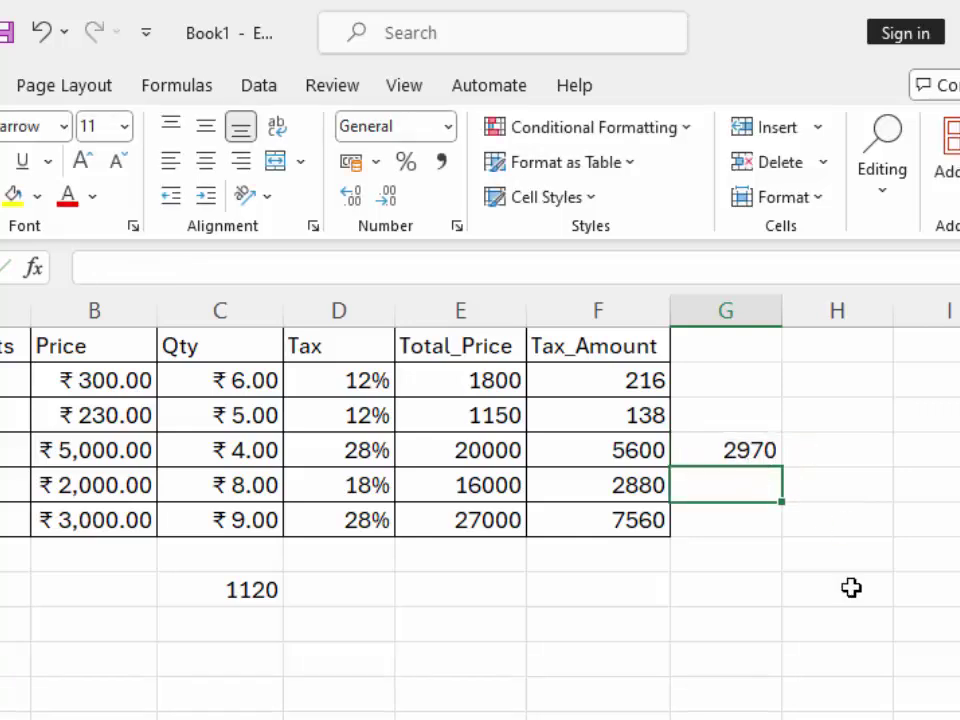